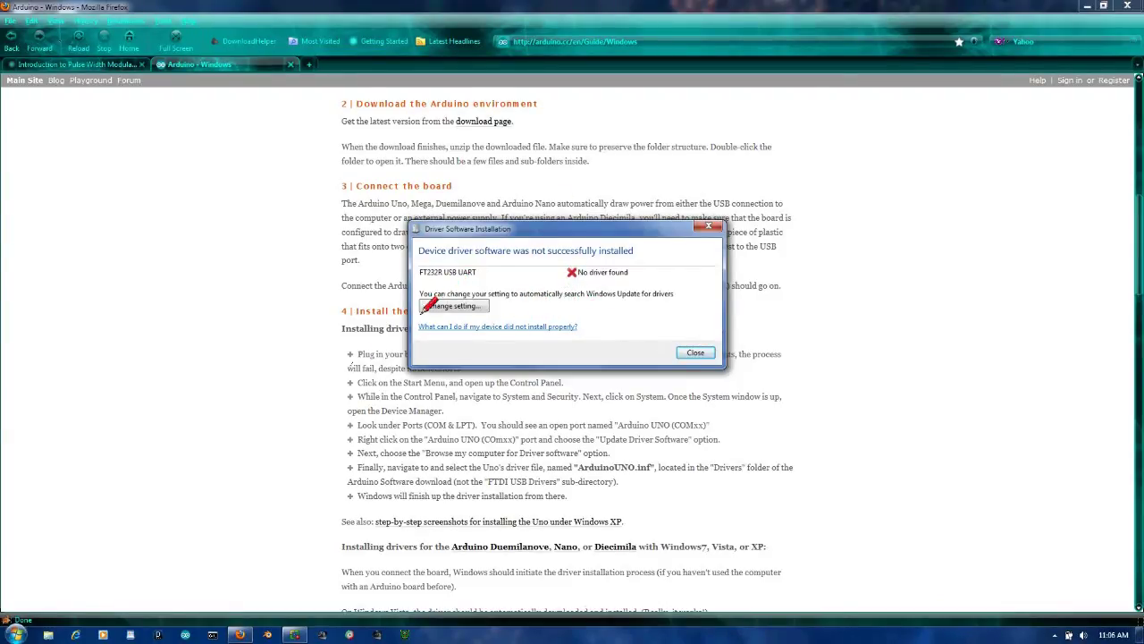
# - Move the driver installation message off the Arduino instructions and open the Control Panel
pyautogui.moveTo(565, 228); pyautogui.dragTo(931, 292)
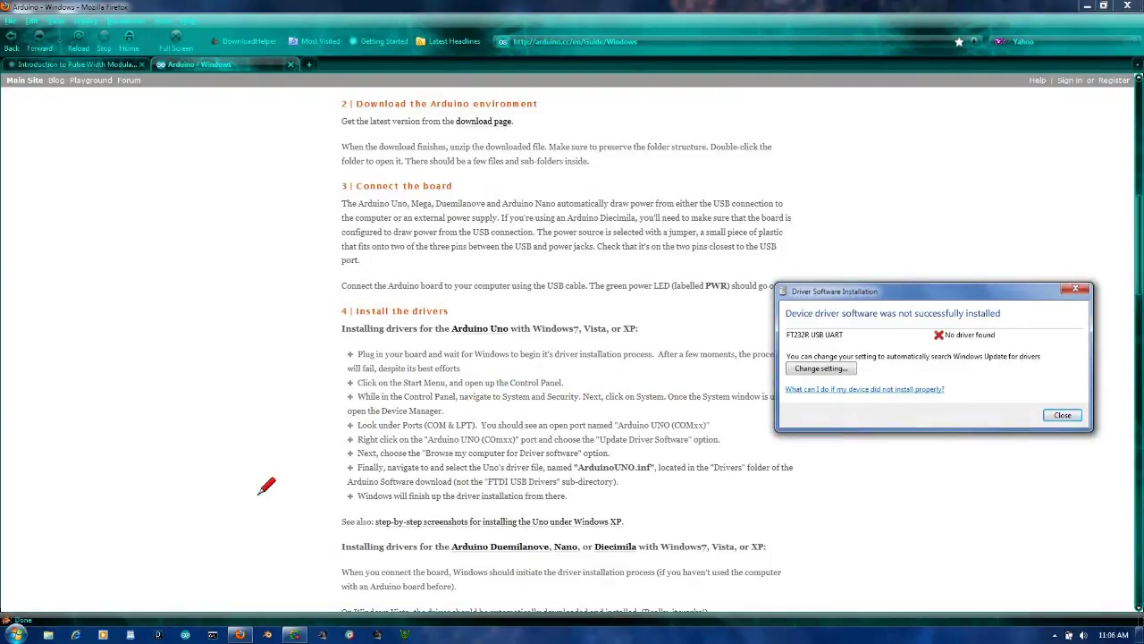
pyautogui.click(20, 629)
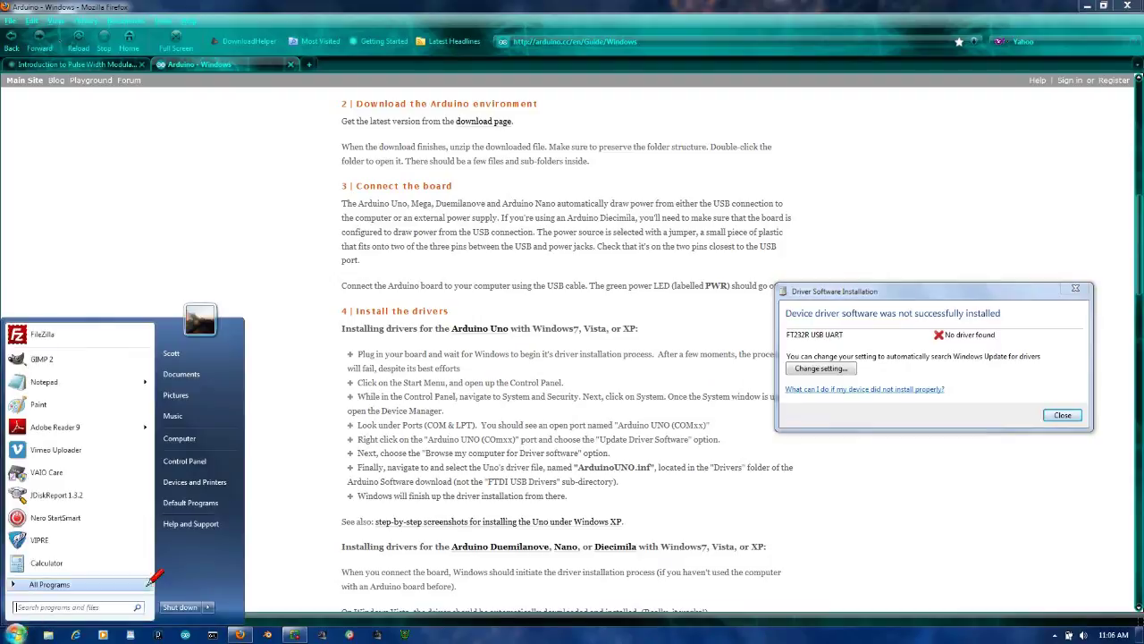
pyautogui.click(219, 458)
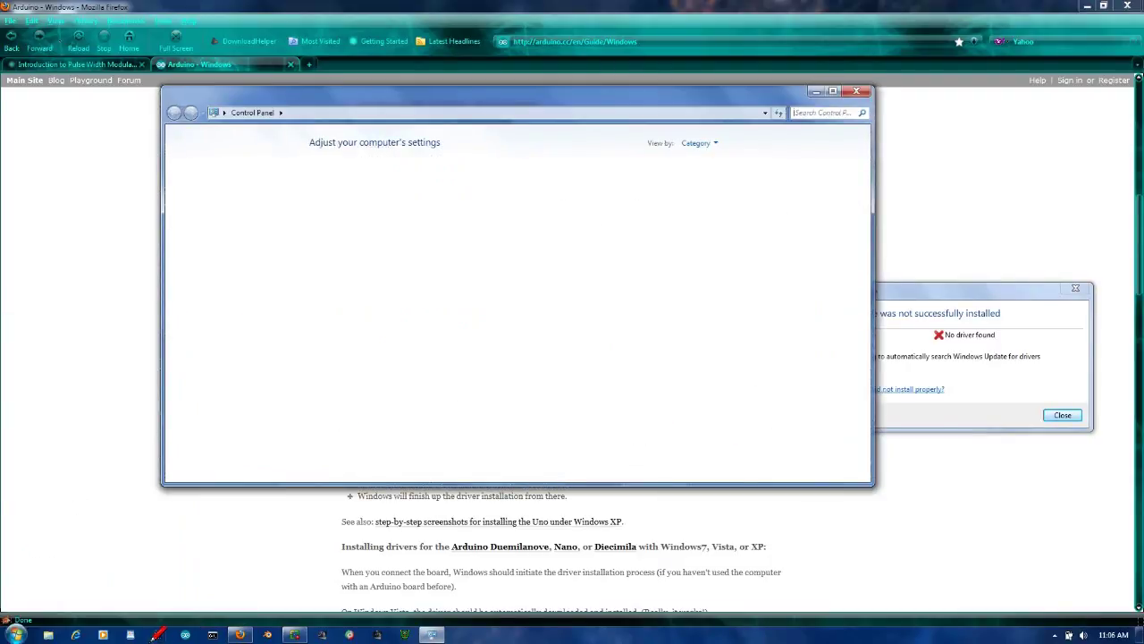
# - Look up the FT232R USB UART device in Device Manager through Computer Management, and close Computer Management
pyautogui.click(18, 631)
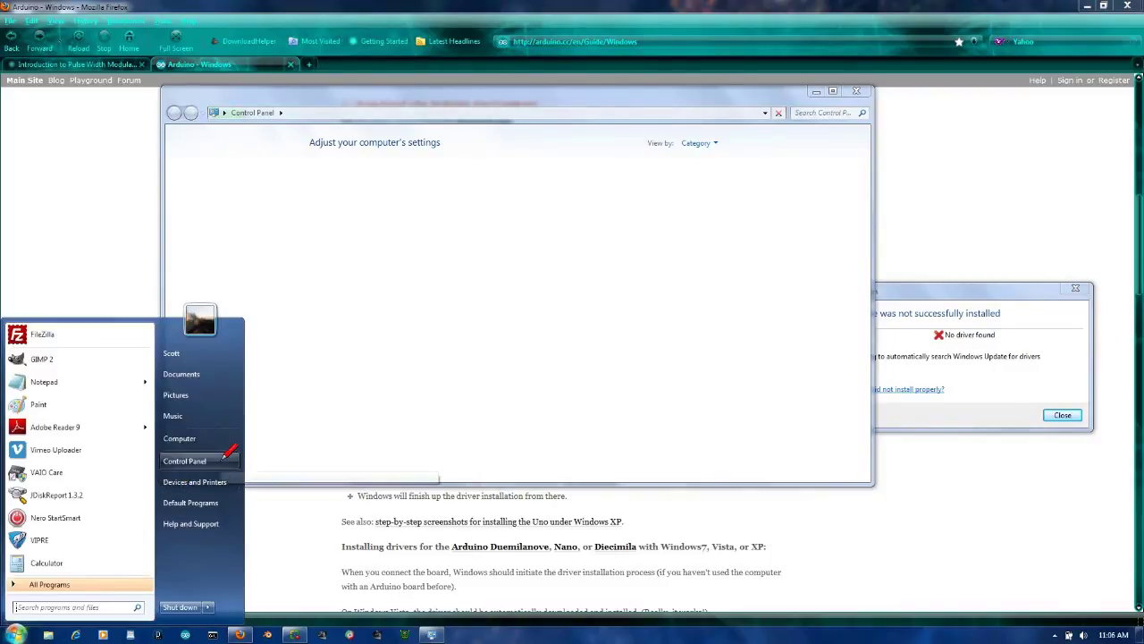
pyautogui.rightClick(211, 440)
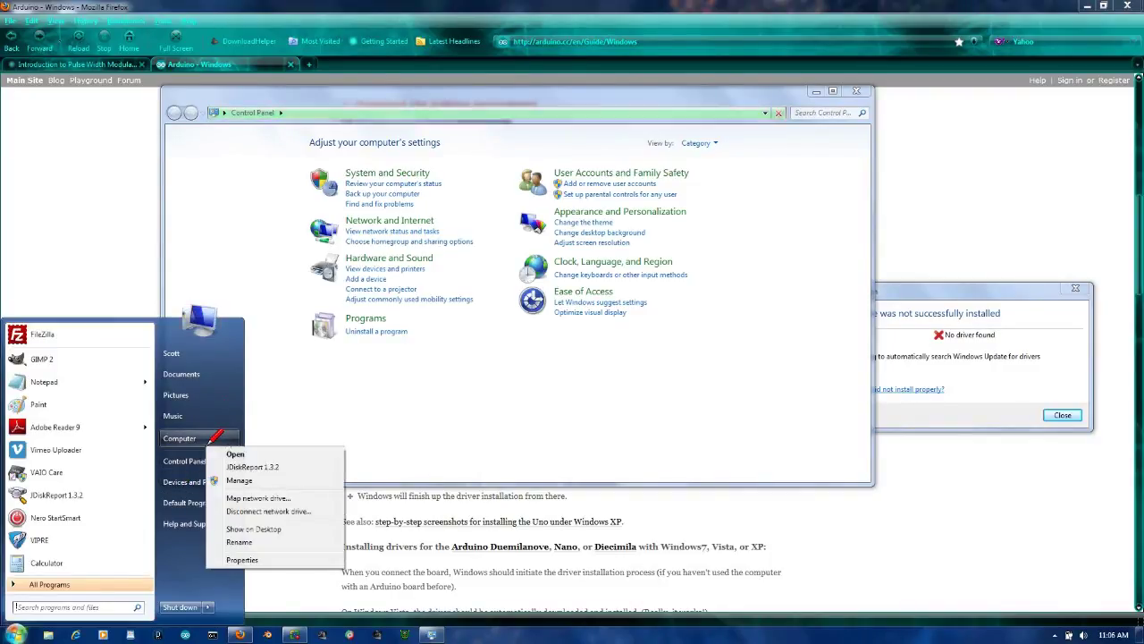
pyautogui.click(252, 482)
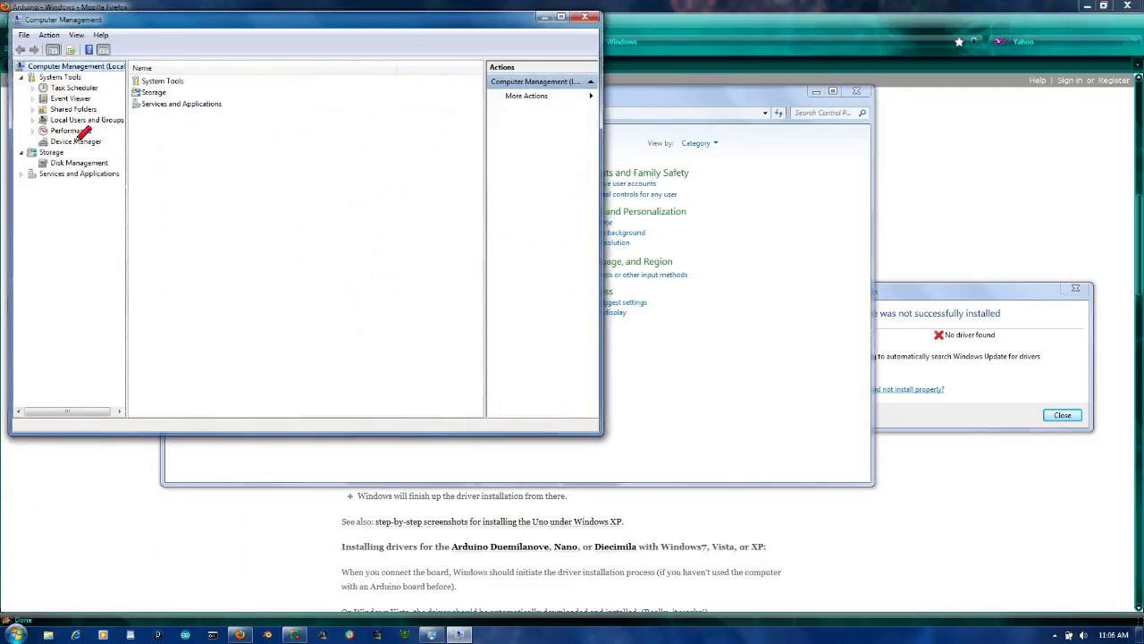
pyautogui.click(69, 140)
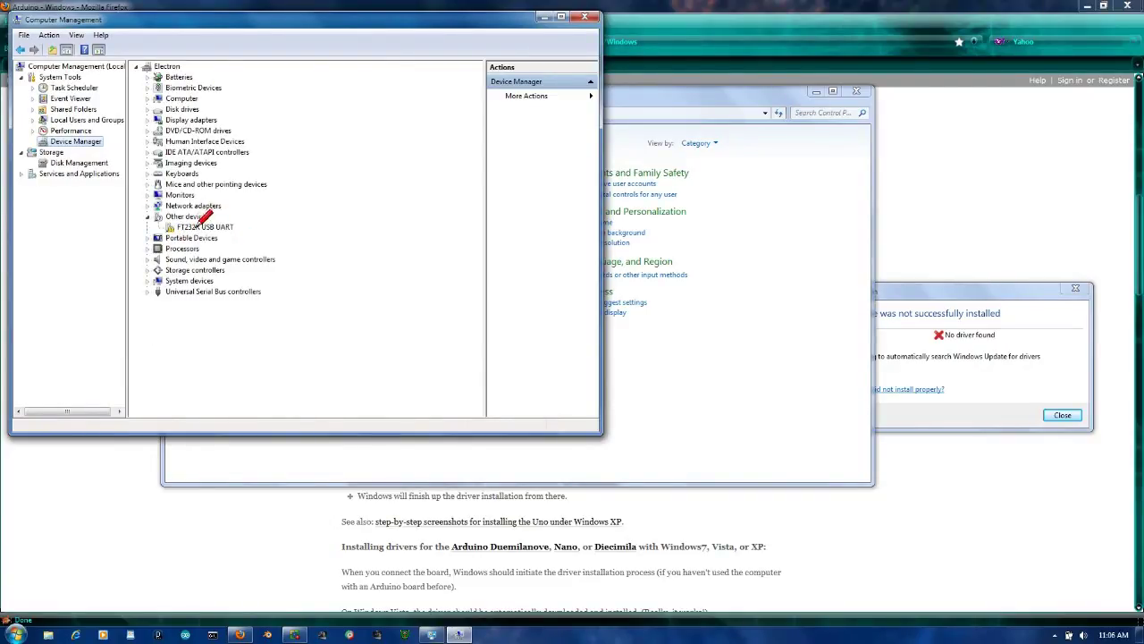
pyautogui.click(587, 17)
# - Clear the windows off the driver instructions and open the System page under System and Security in the Control Panel
pyautogui.moveTo(637, 93); pyautogui.dragTo(717, 541)
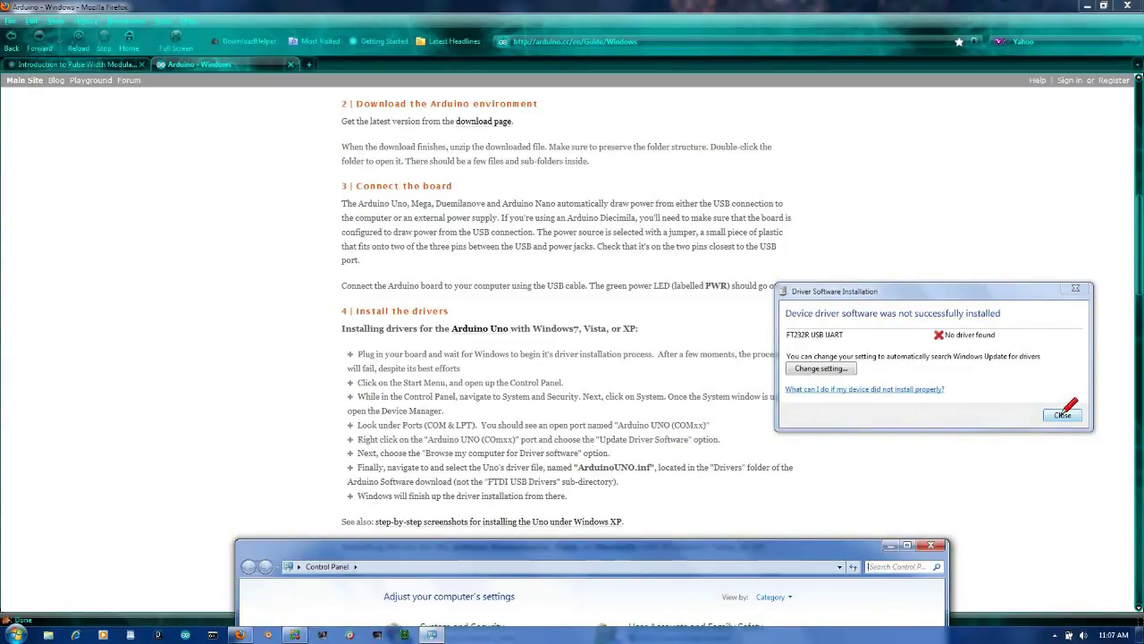
pyautogui.moveTo(1014, 289); pyautogui.dragTo(1092, 52)
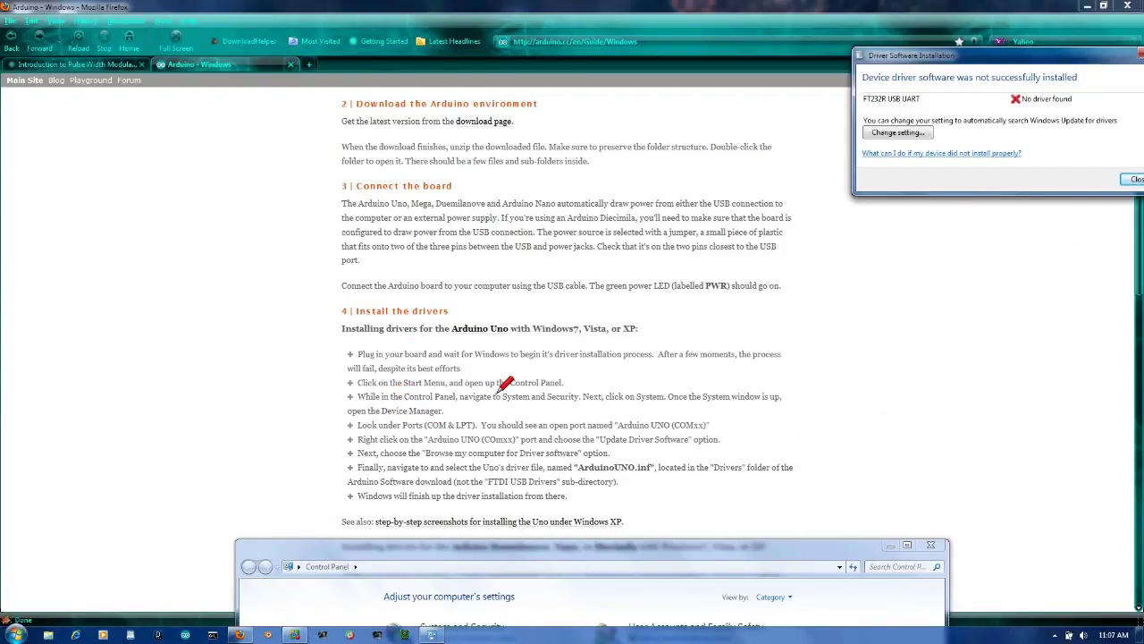
pyautogui.click(689, 542)
pyautogui.moveTo(689, 542); pyautogui.dragTo(597, 165)
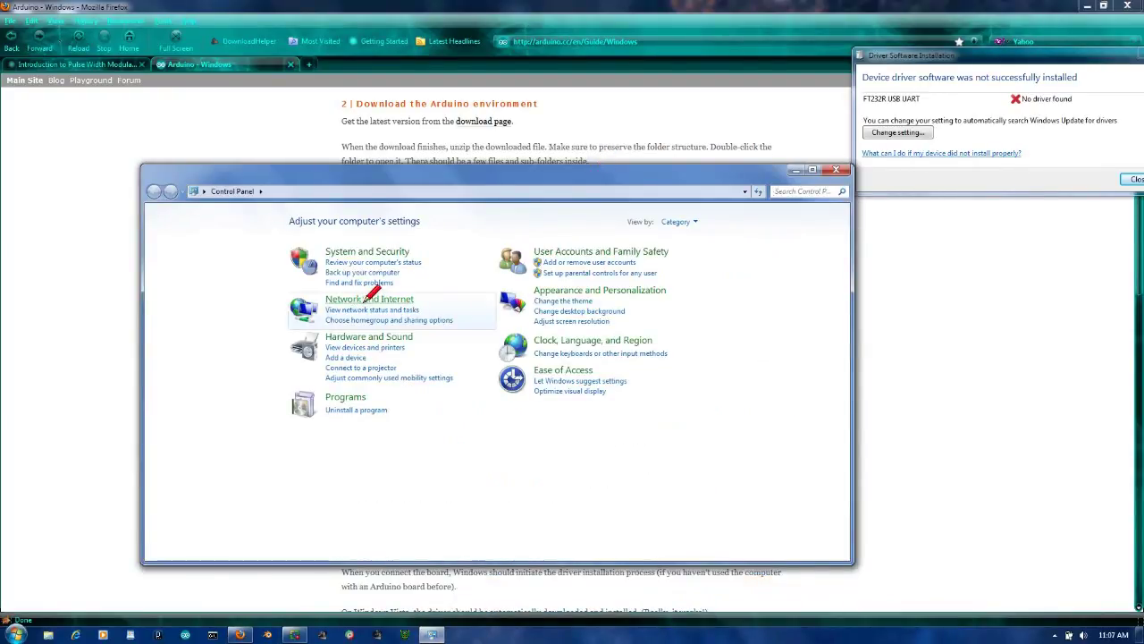
pyautogui.click(365, 251)
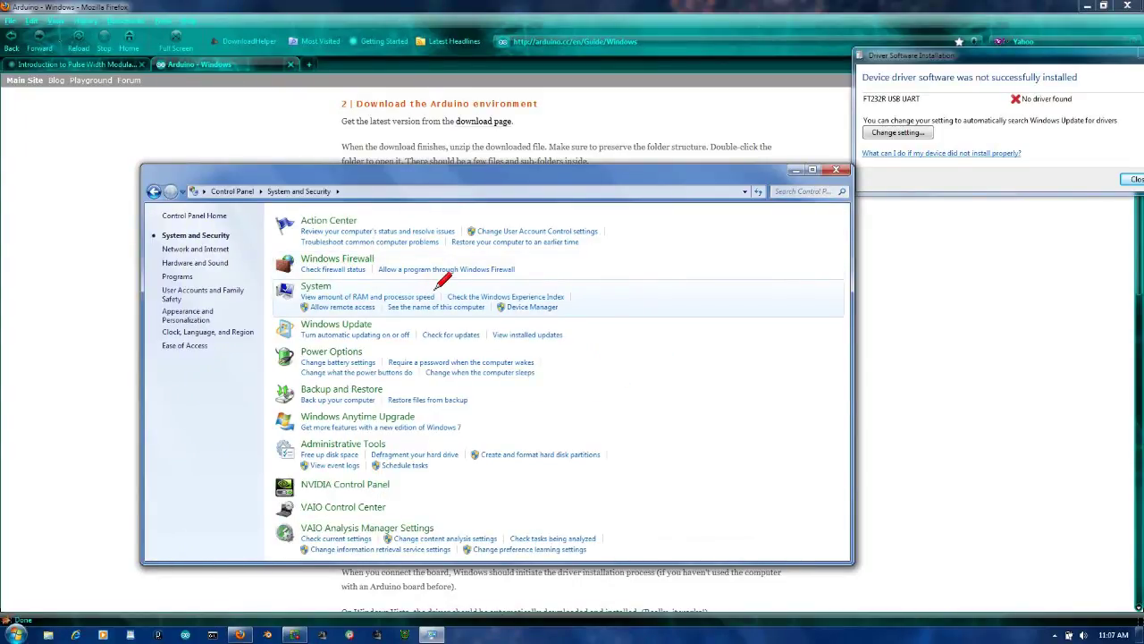
pyautogui.click(328, 278)
# - Open Device Manager from the System page, close the System window, and place Device Manager beside the instructions
pyautogui.moveTo(603, 172); pyautogui.dragTo(769, 565)
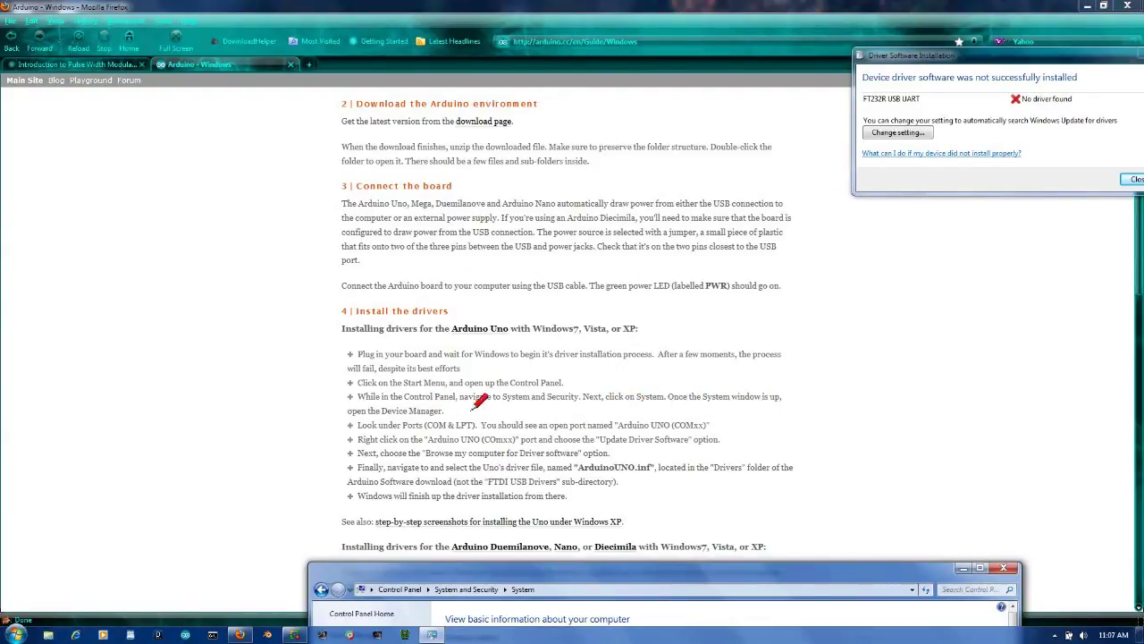
pyautogui.moveTo(624, 567); pyautogui.dragTo(440, 132)
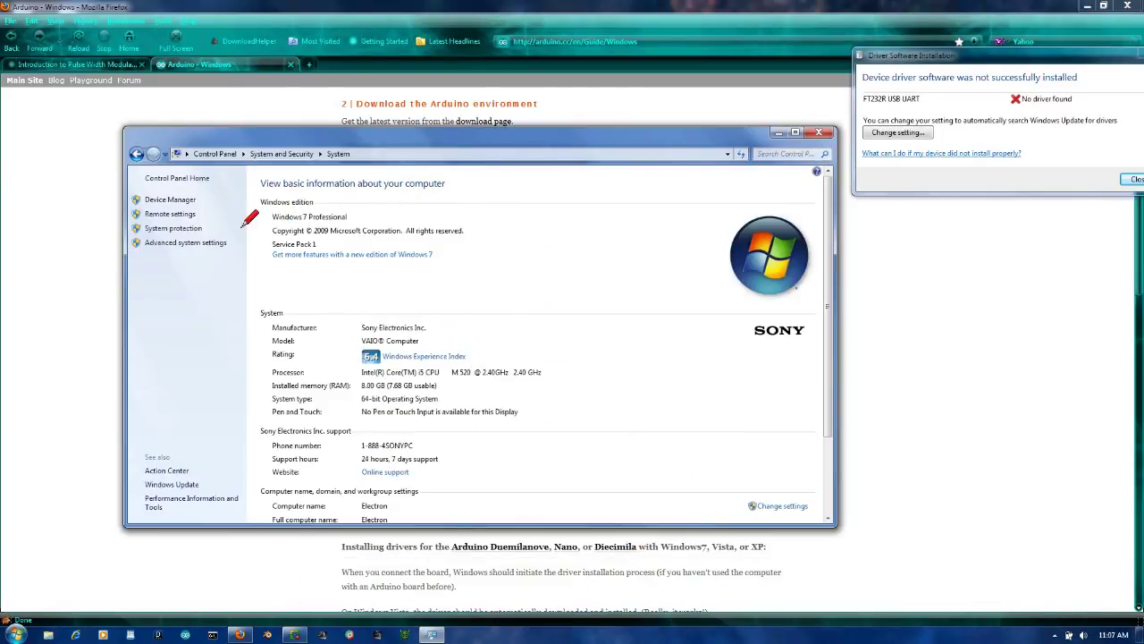
pyautogui.click(170, 198)
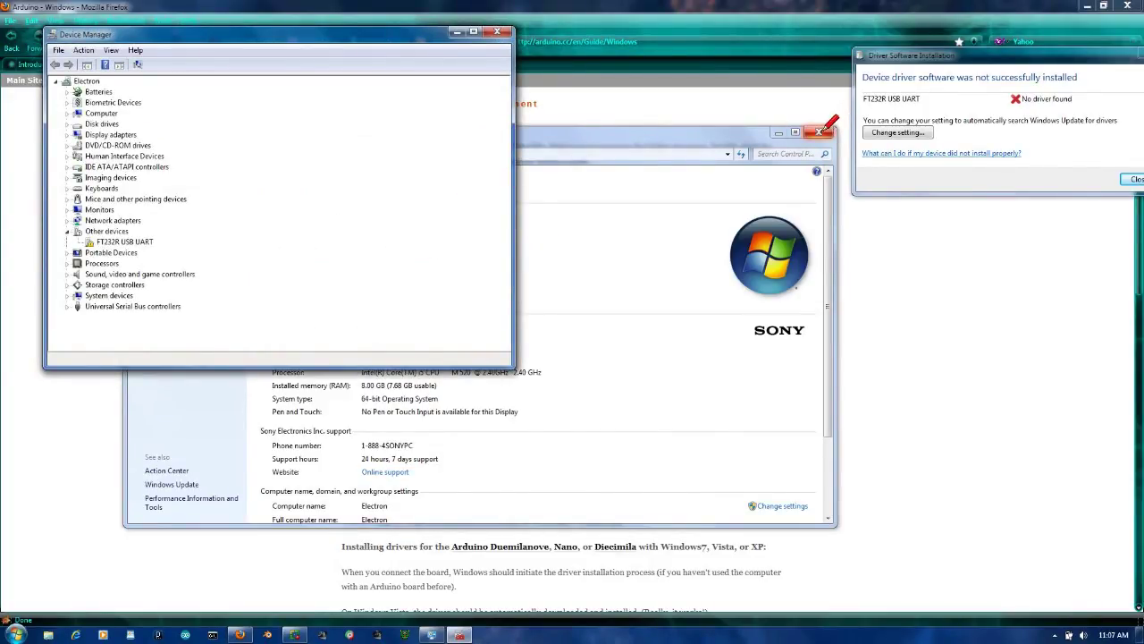
pyautogui.click(818, 131)
pyautogui.moveTo(320, 29); pyautogui.dragTo(1055, 209)
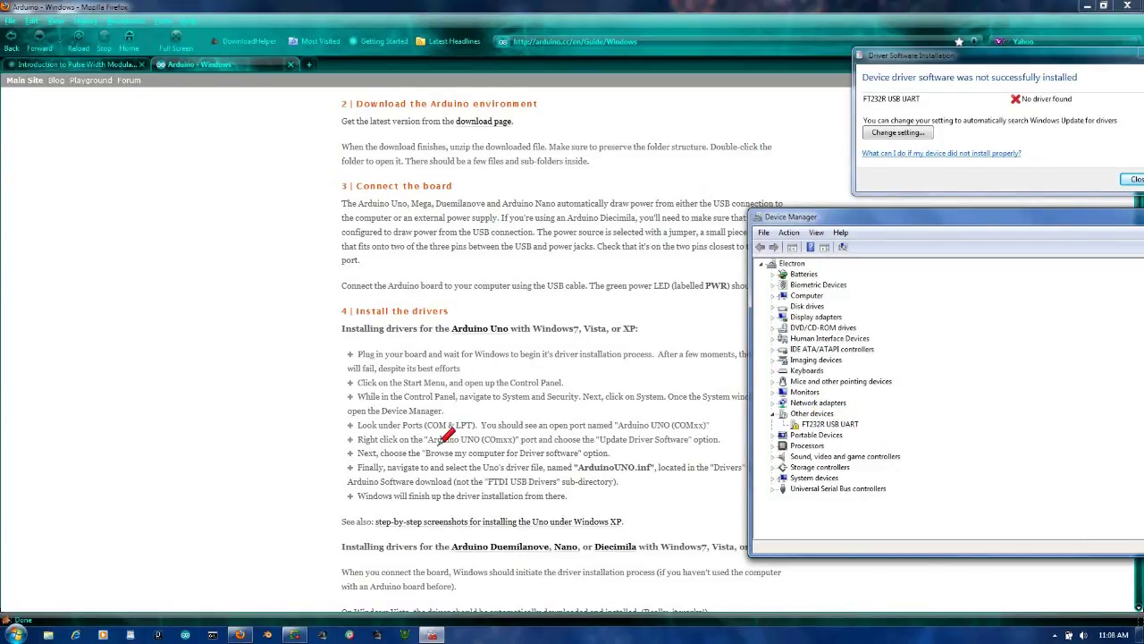
pyautogui.moveTo(831, 208); pyautogui.dragTo(866, 197)
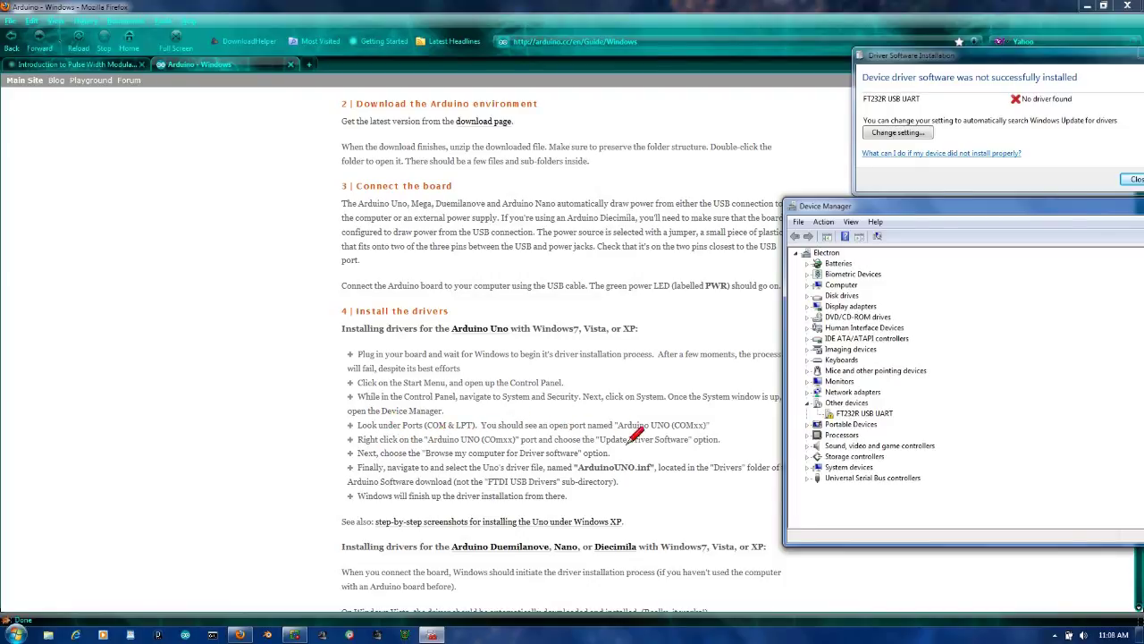
# - Start updating the driver software for FT232R USB UART, choosing to browse the computer for driver software
pyautogui.click(881, 412)
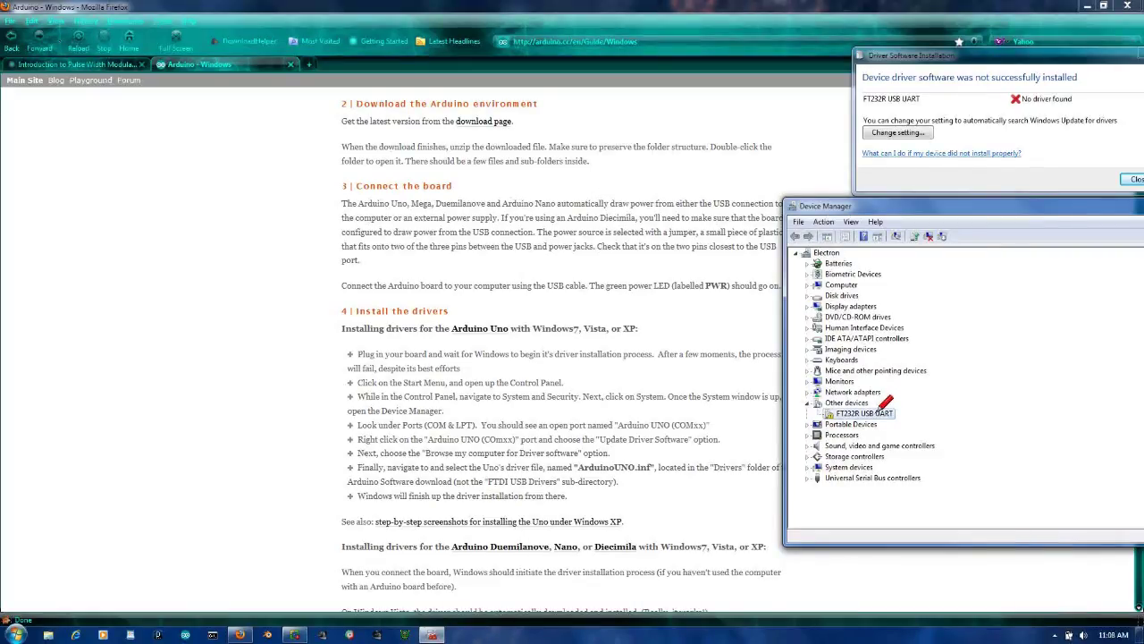
pyautogui.rightClick(879, 411)
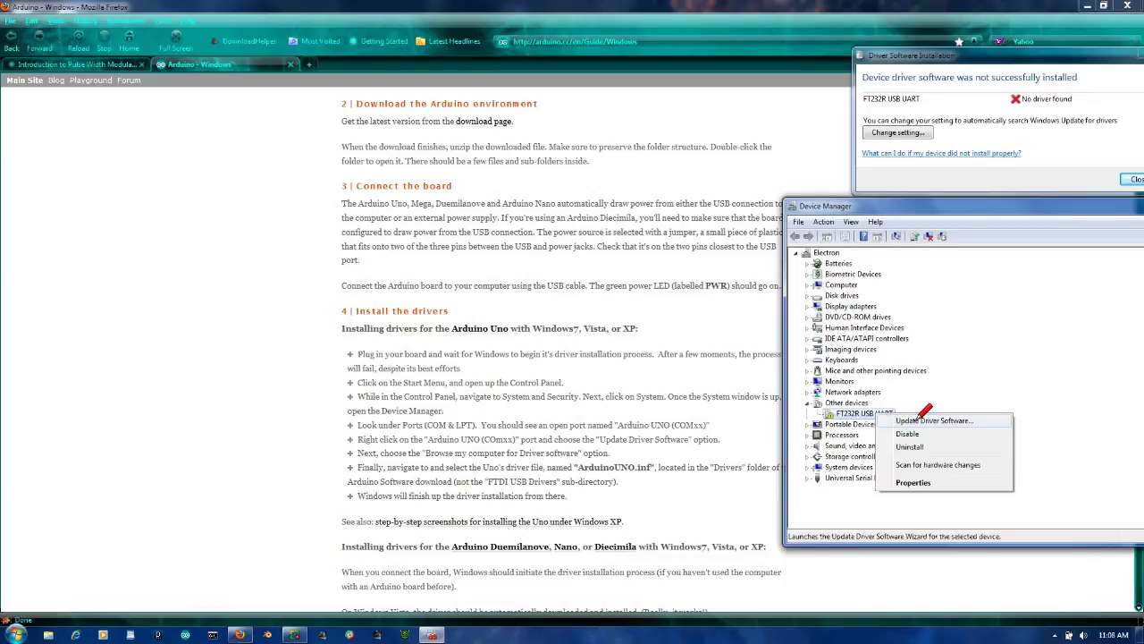
pyautogui.click(924, 420)
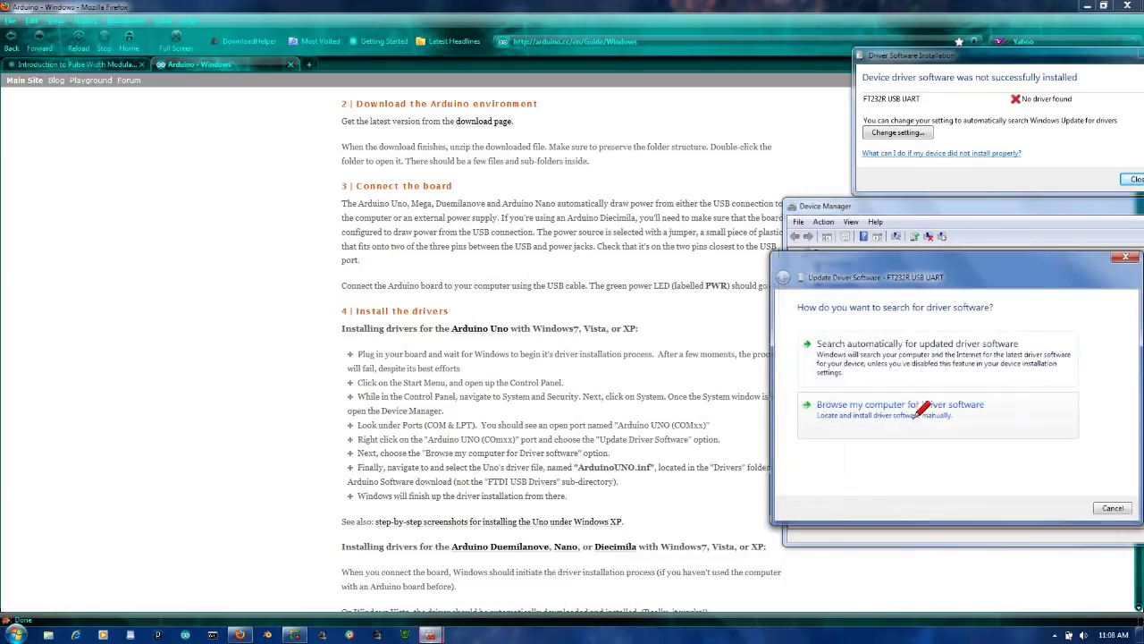
pyautogui.click(866, 408)
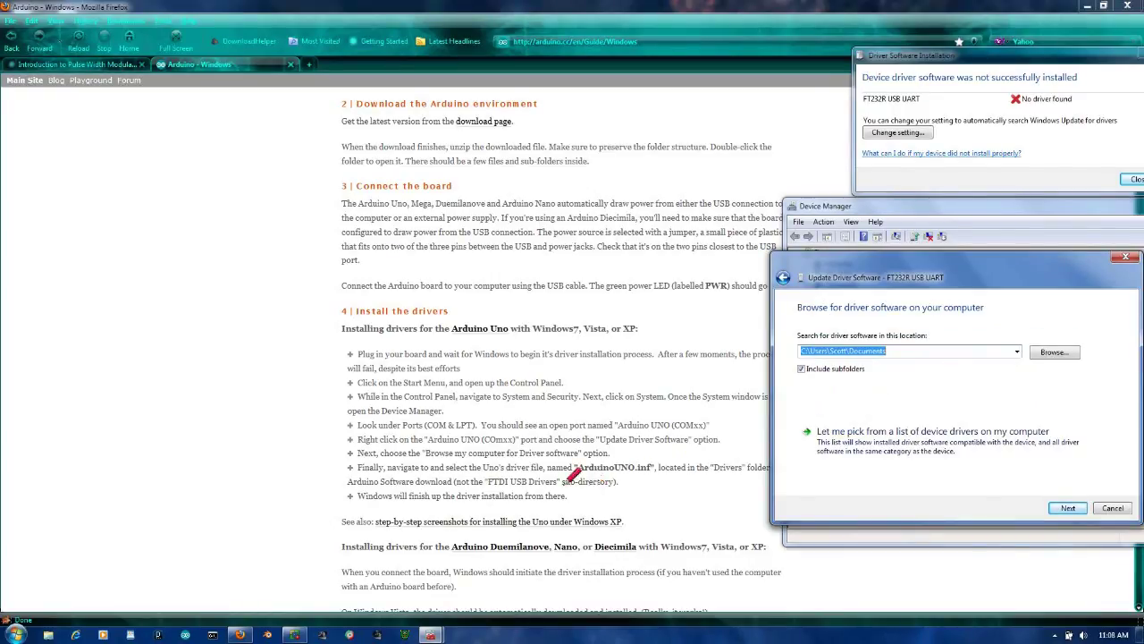
# - Browse for the driver location and select the drivers folder in C:\Downloads\Arduino\arduino-0022
pyautogui.click(1054, 351)
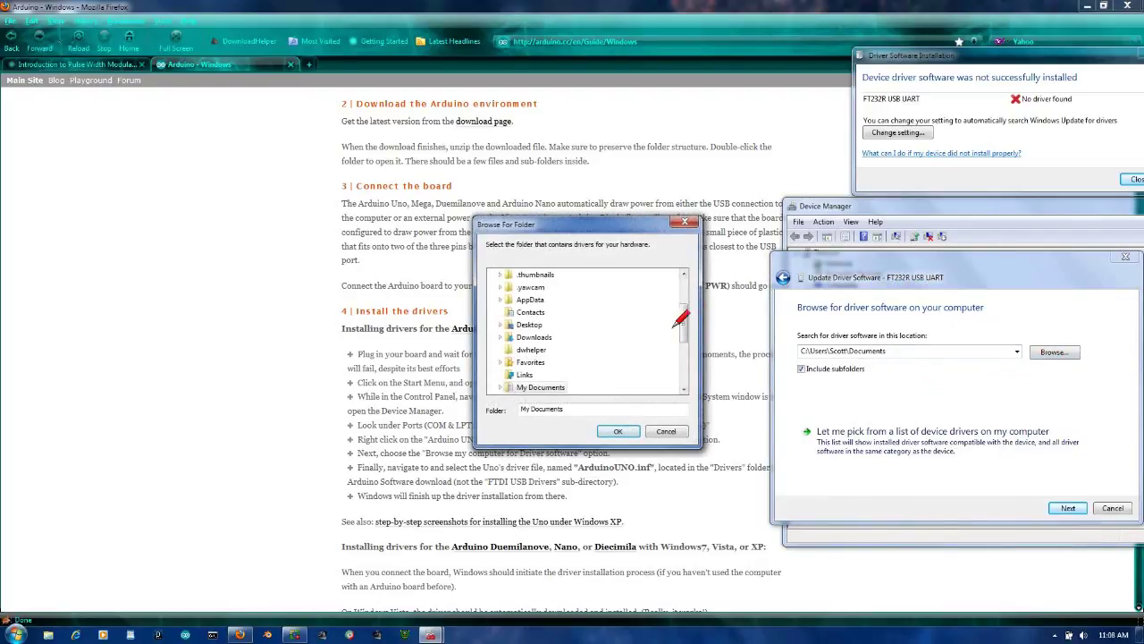
pyautogui.moveTo(683, 318); pyautogui.dragTo(685, 357)
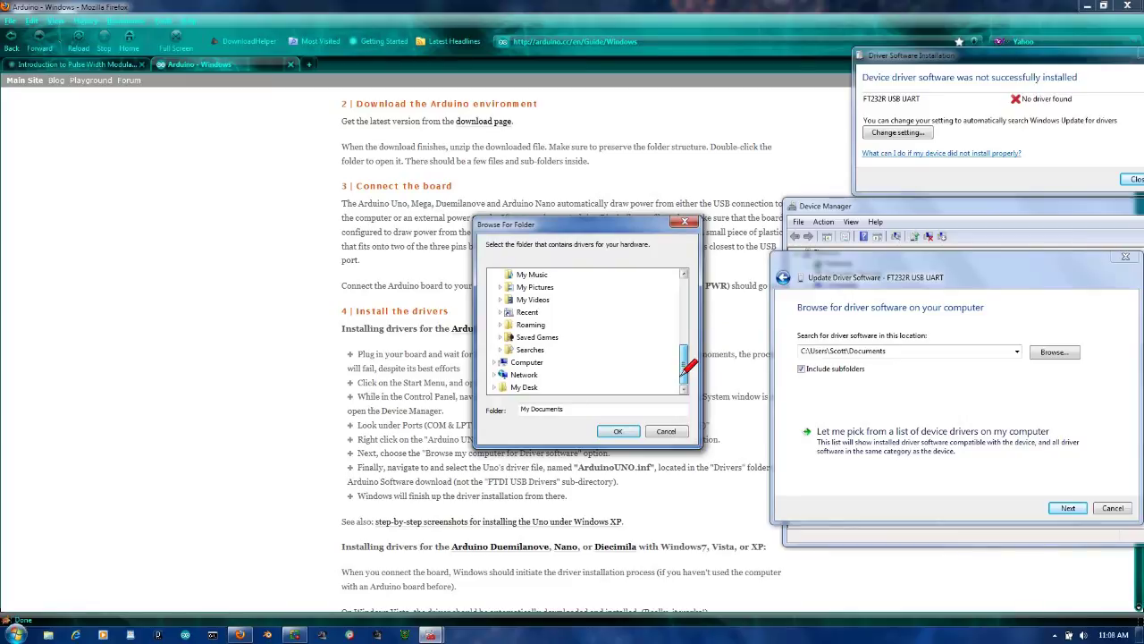
pyautogui.click(498, 361)
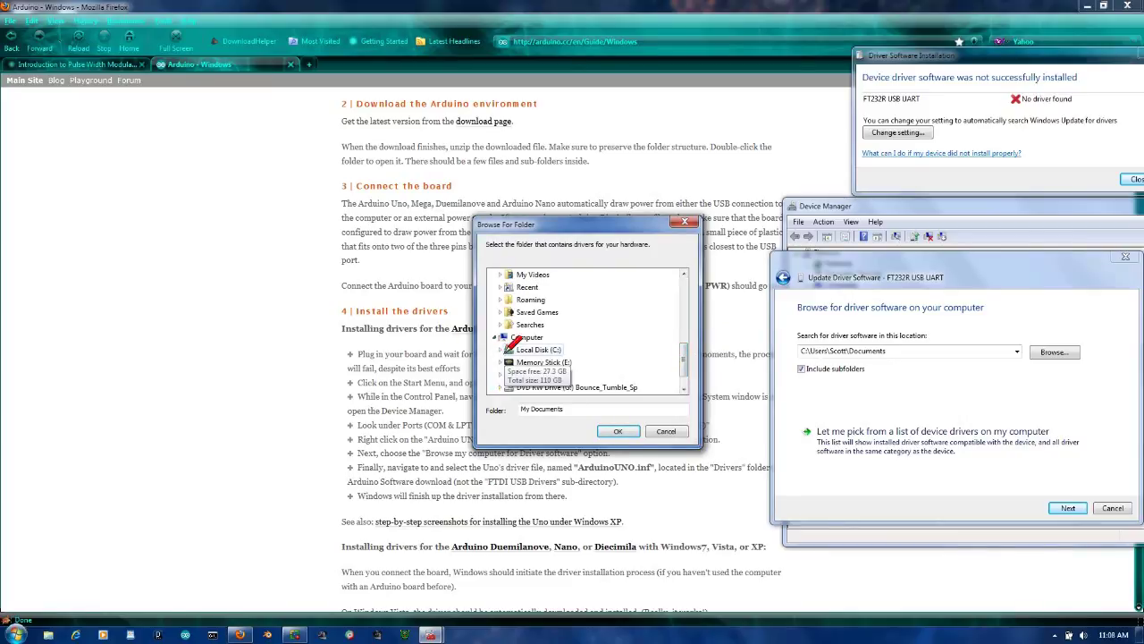
pyautogui.click(506, 343)
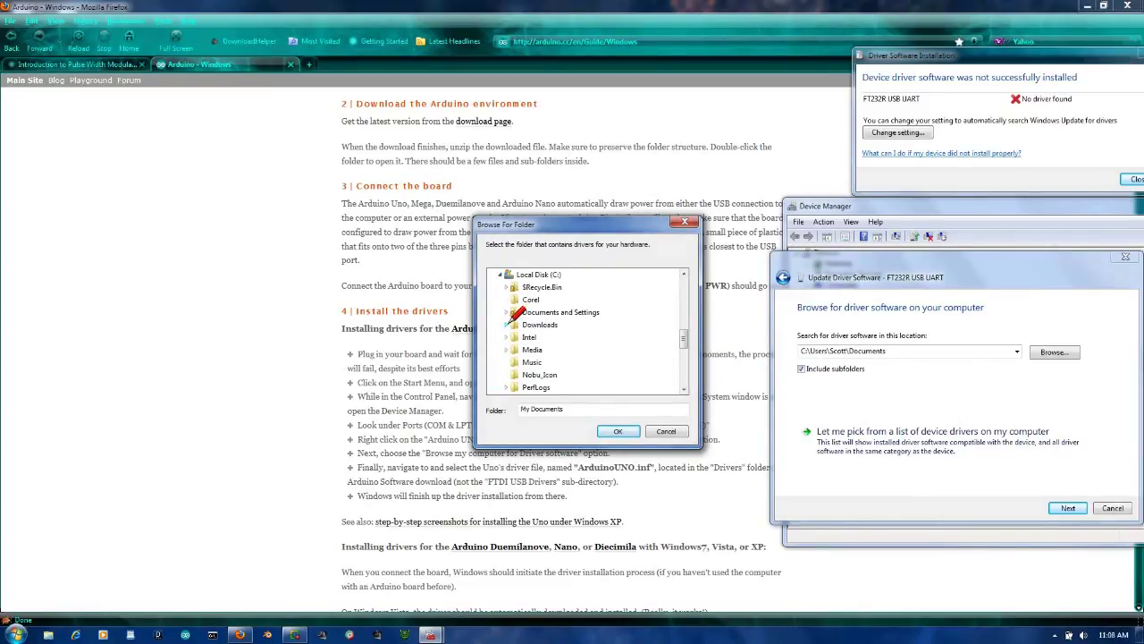
pyautogui.click(508, 323)
pyautogui.click(515, 312)
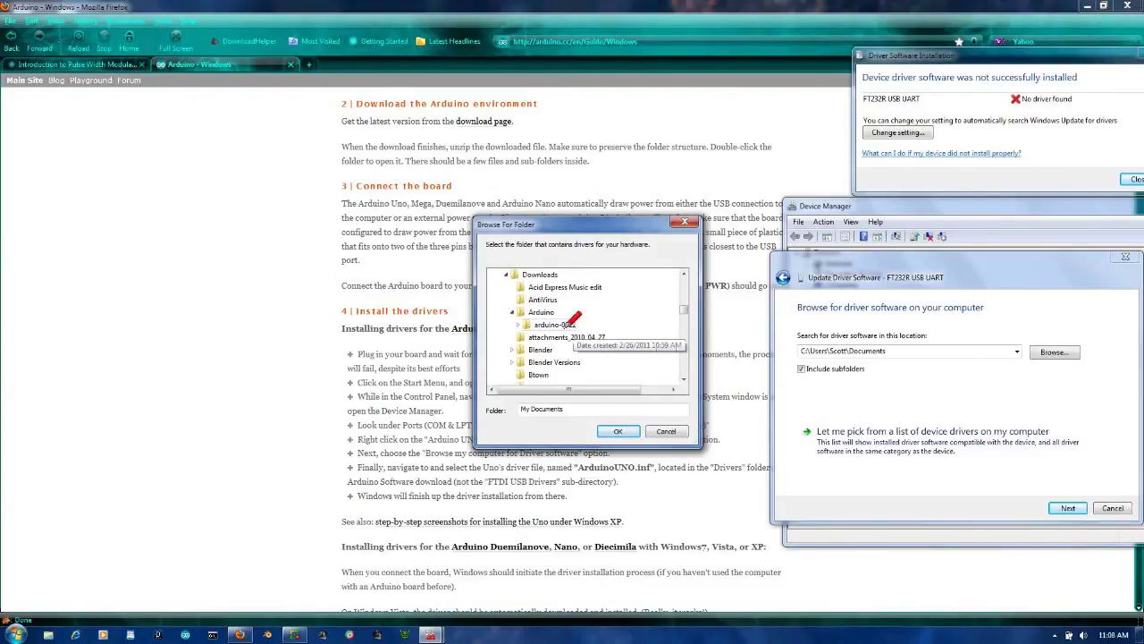
pyautogui.click(526, 324)
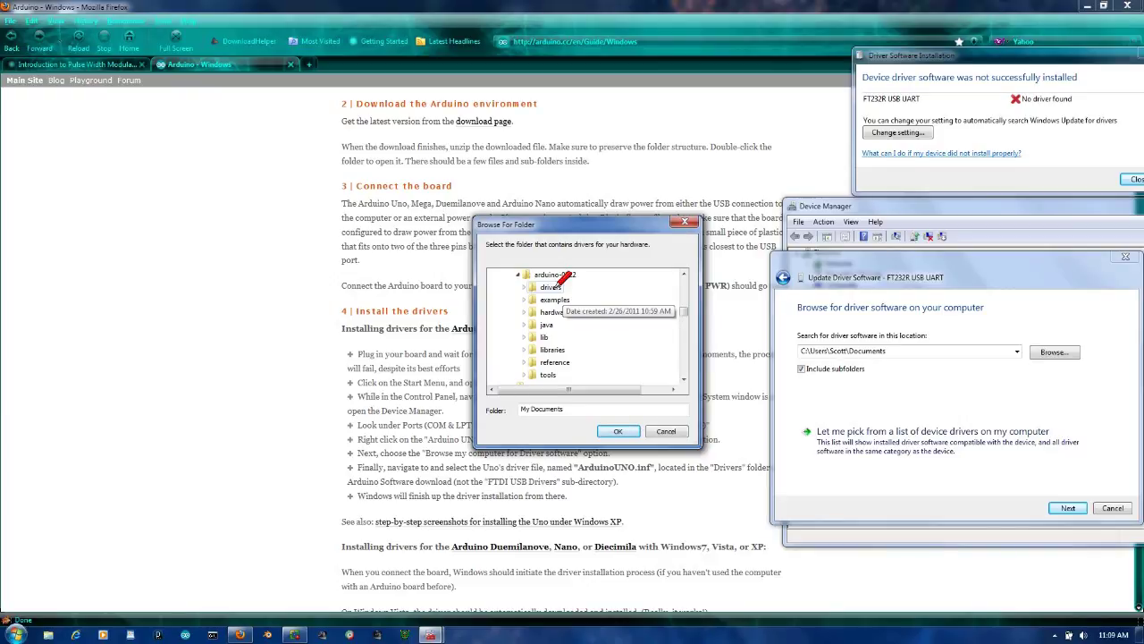
pyautogui.click(556, 286)
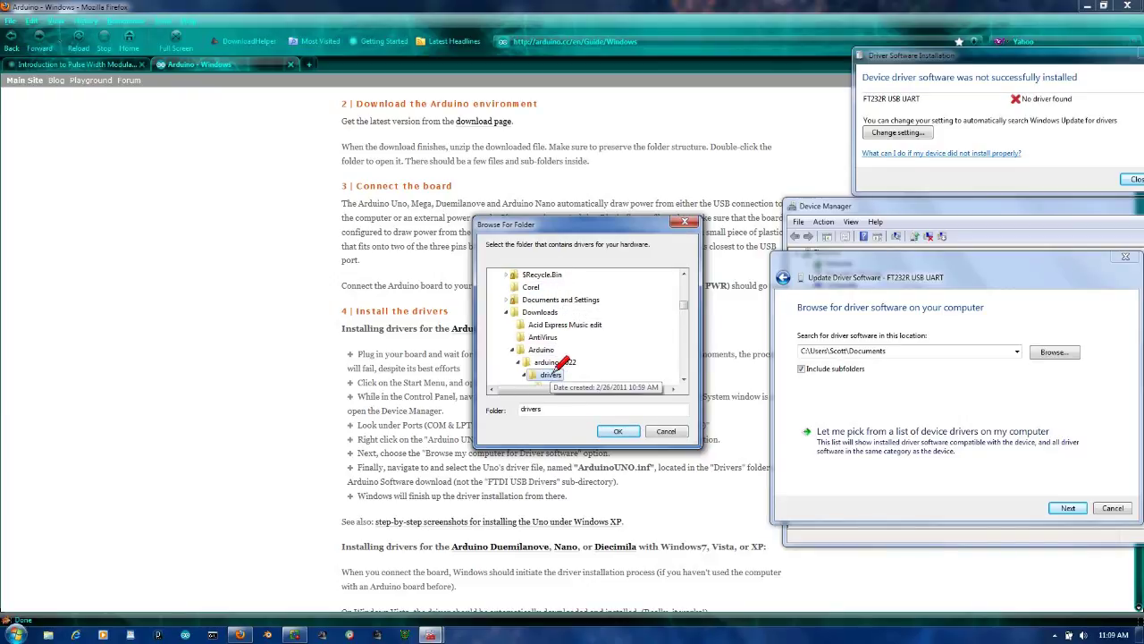
pyautogui.moveTo(684, 299); pyautogui.dragTo(683, 307)
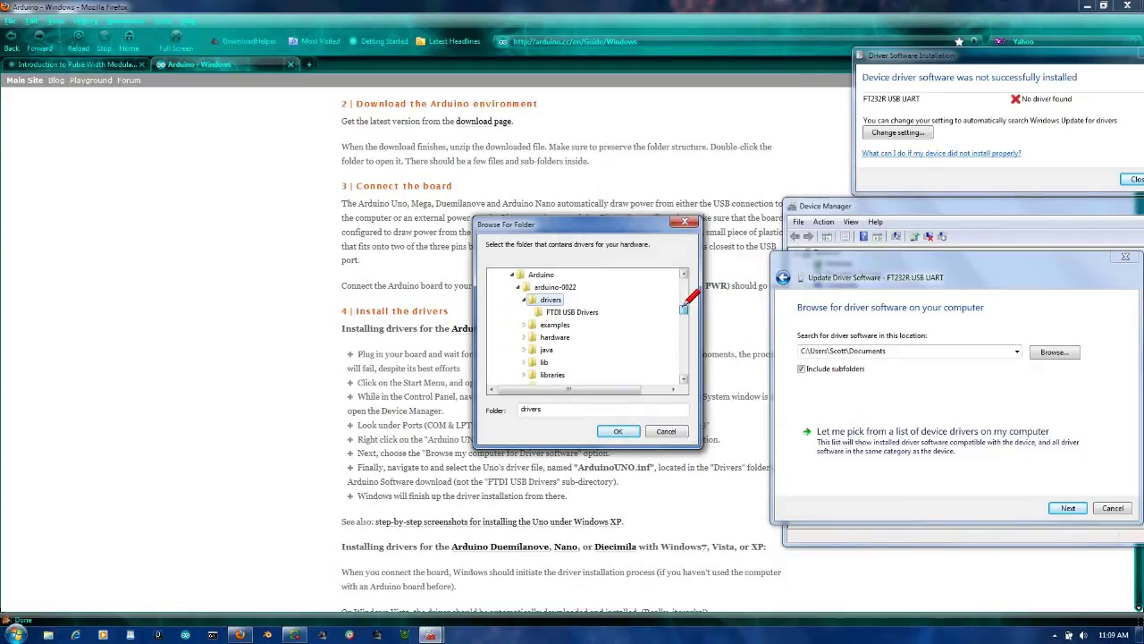
# - Set the driver location to the FTDI USB Drivers subfolder, try to install the driver from it, and close the wizard
pyautogui.moveTo(625, 214); pyautogui.dragTo(536, 90)
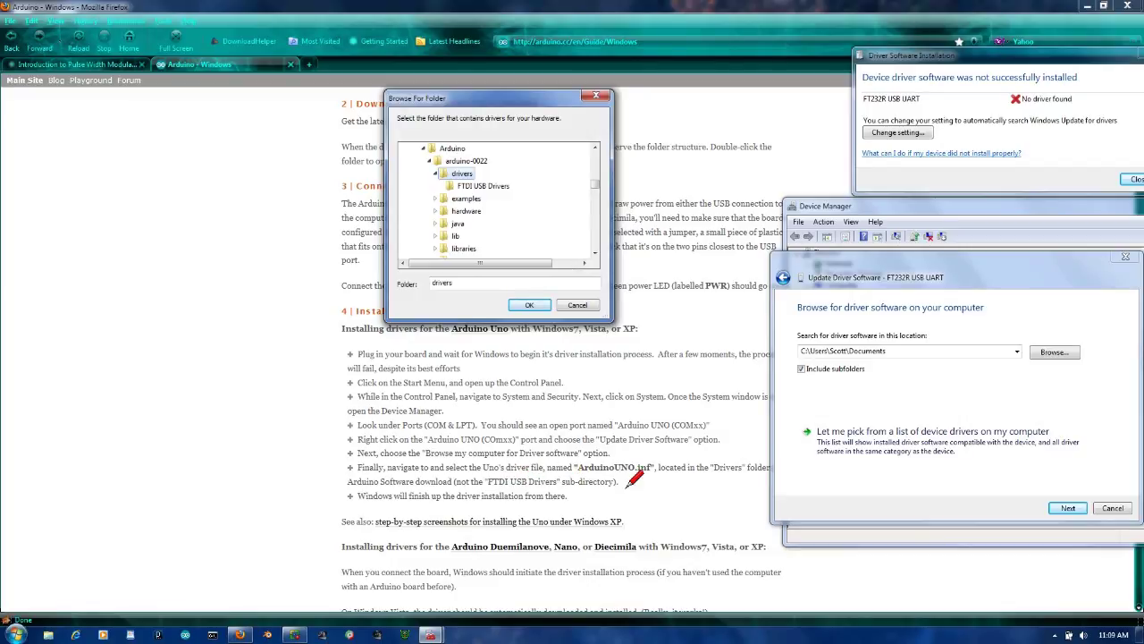
pyautogui.click(842, 259)
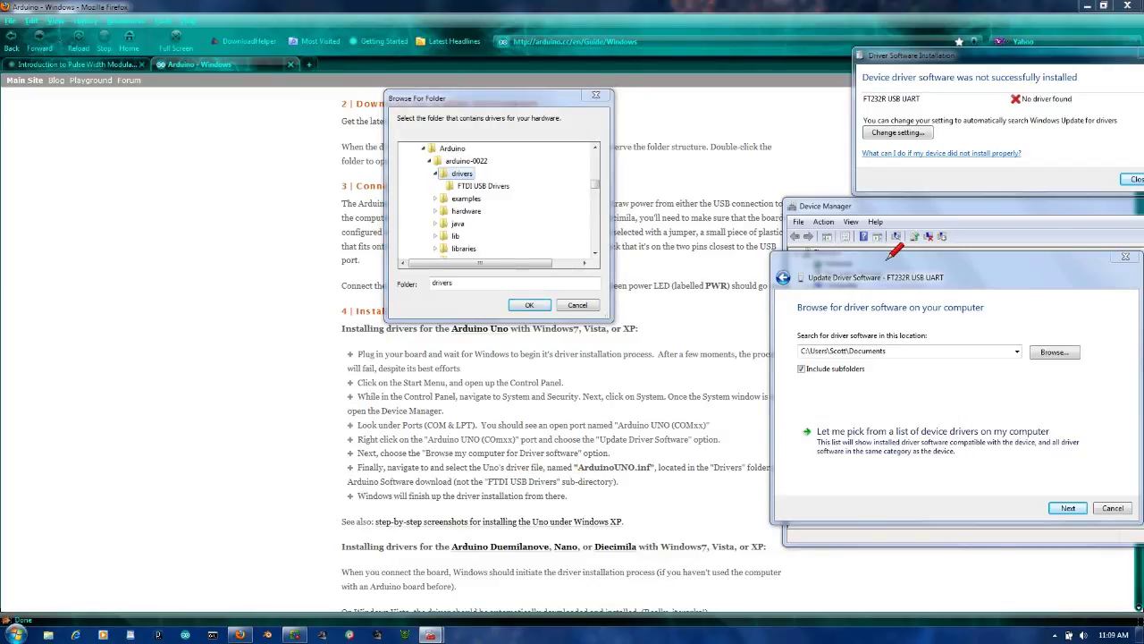
pyautogui.click(483, 185)
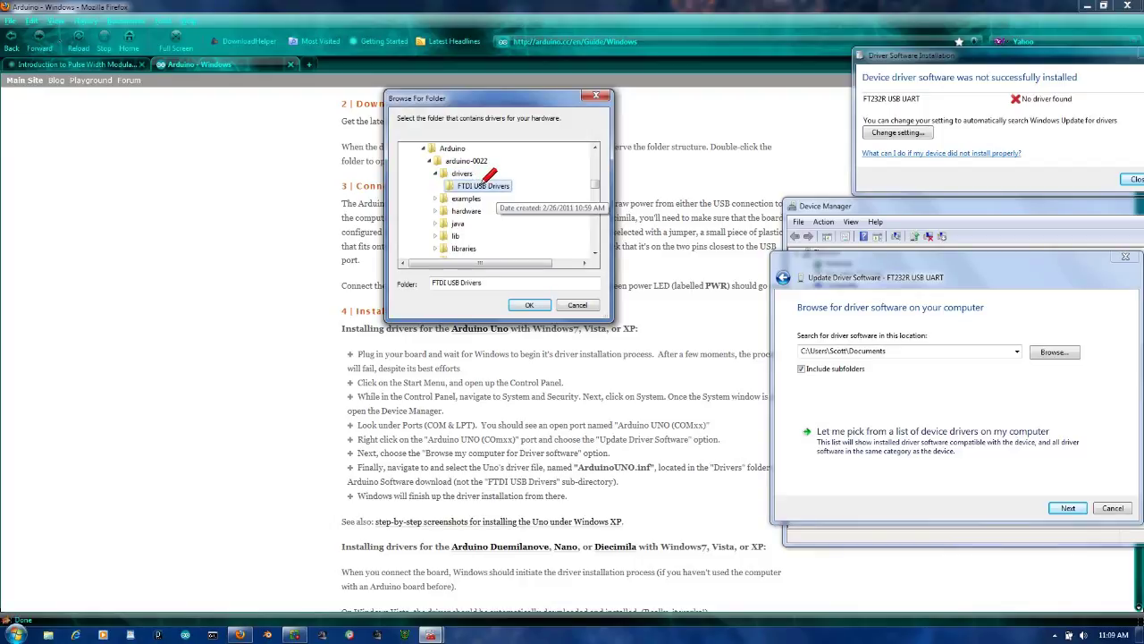
pyautogui.click(529, 304)
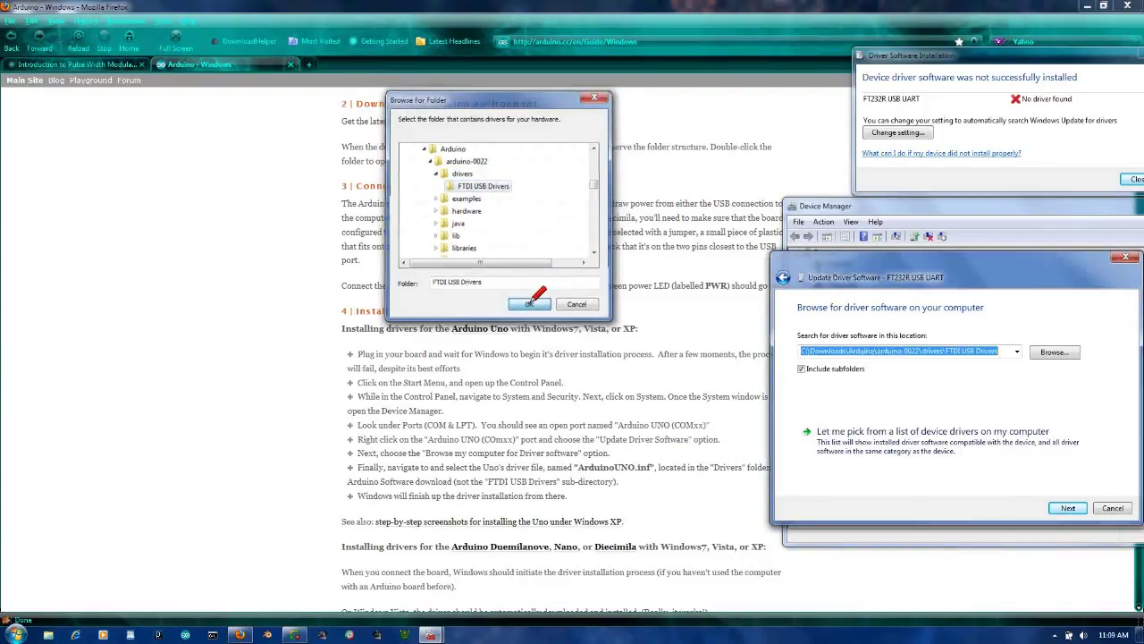
pyautogui.click(1073, 506)
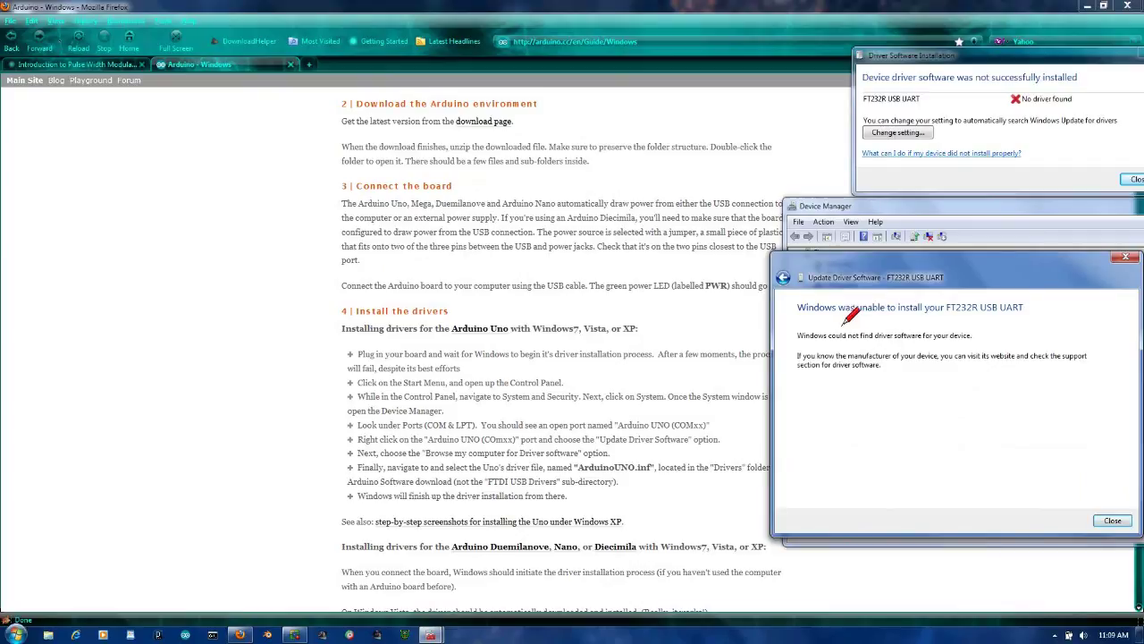
pyautogui.click(1114, 519)
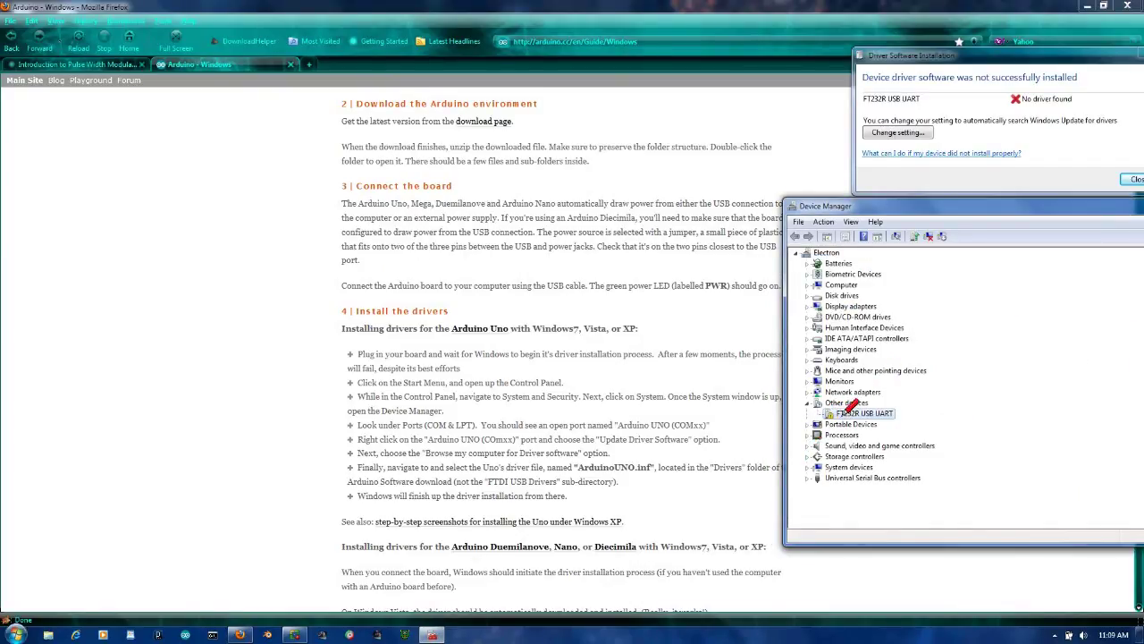
# - Try to install the FT232R USB UART driver from the drivers folder in arduino-0022, and close the update wizard
pyautogui.rightClick(848, 409)
pyautogui.click(874, 412)
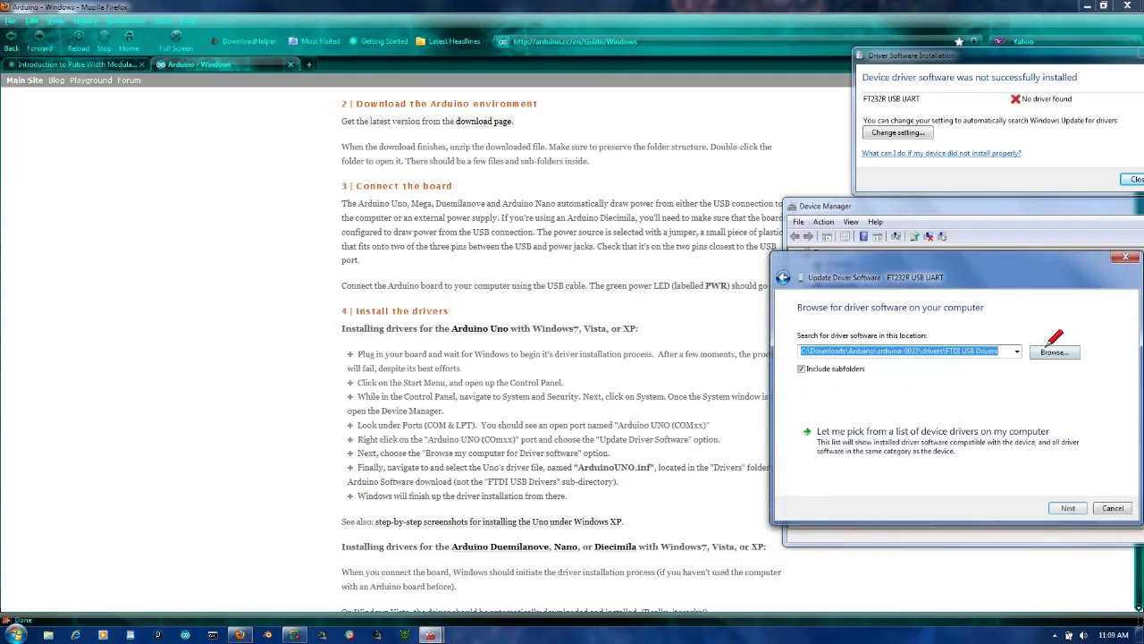
pyautogui.click(1055, 352)
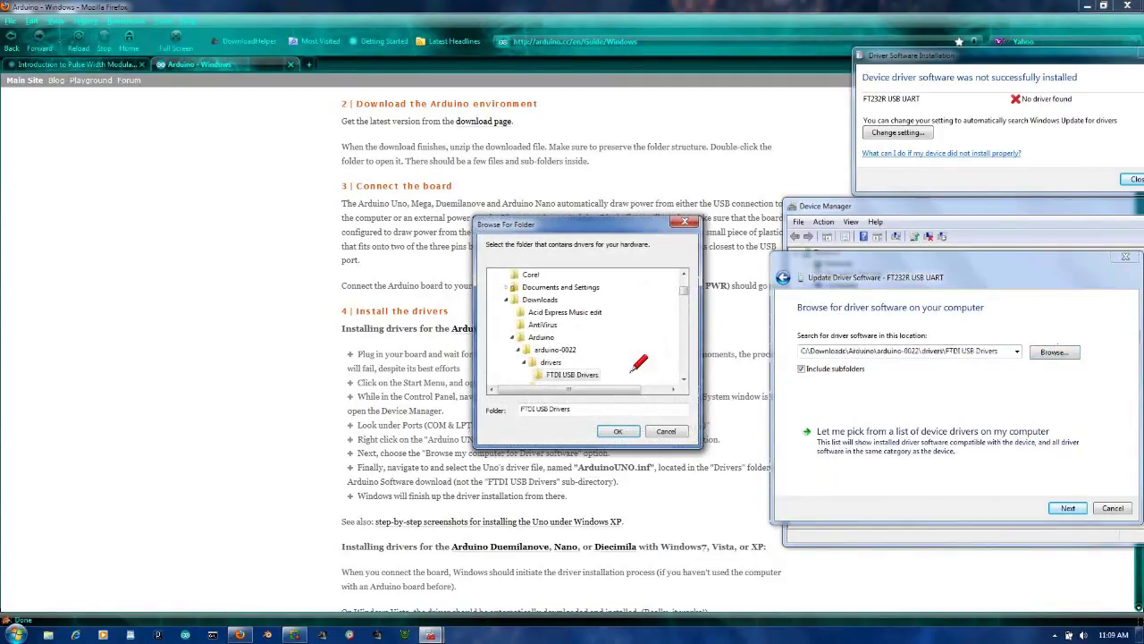
pyautogui.click(550, 362)
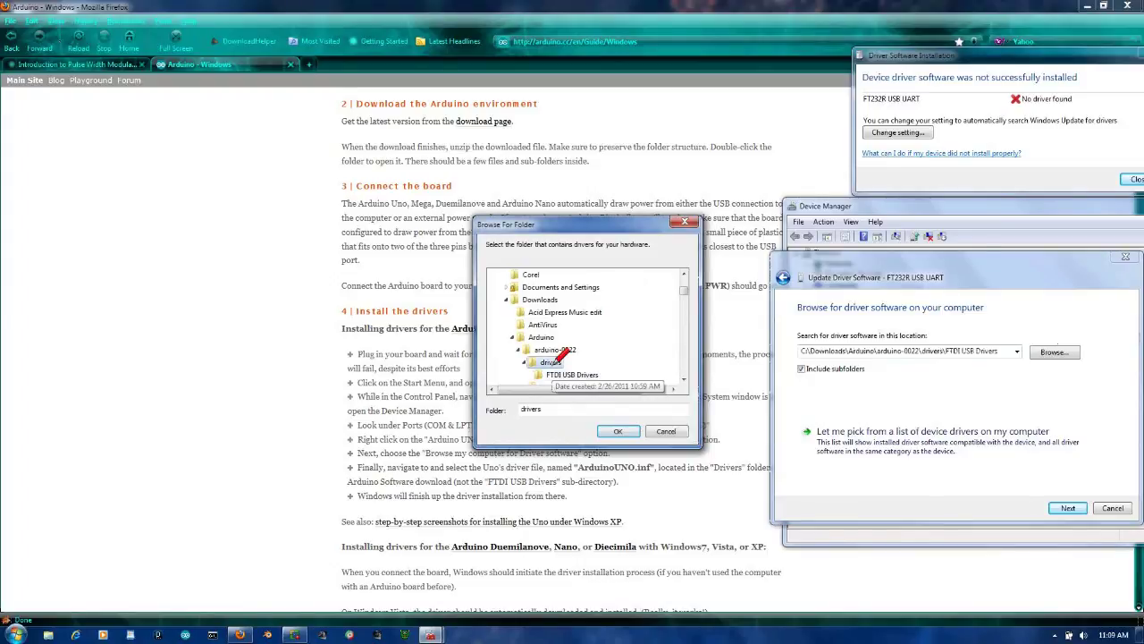
pyautogui.click(631, 432)
pyautogui.click(1070, 508)
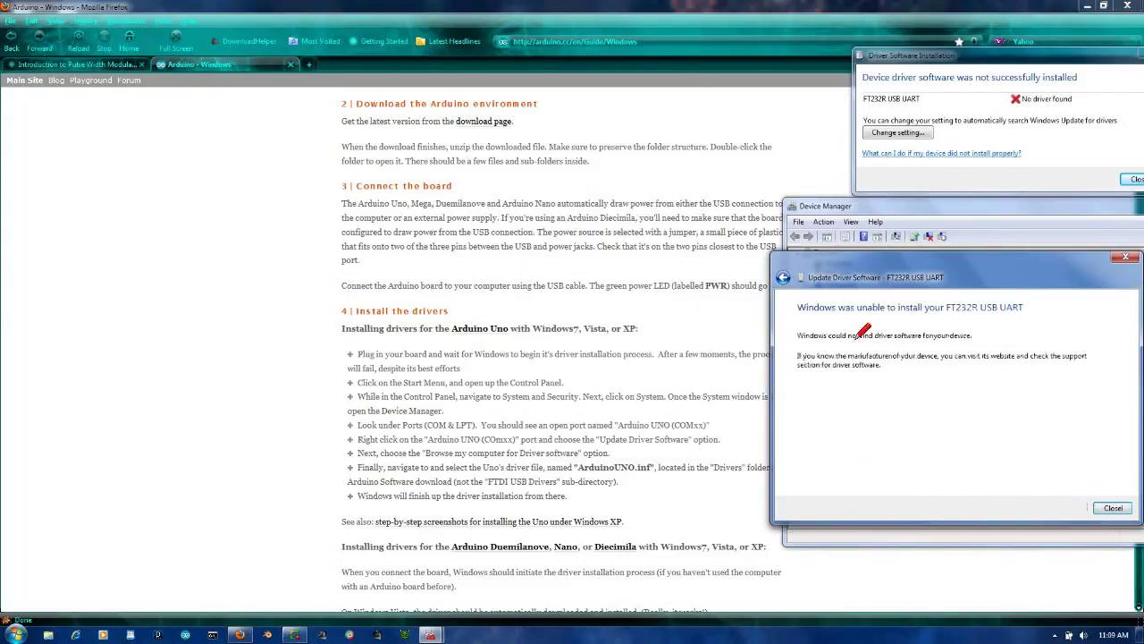
pyautogui.moveTo(920, 263); pyautogui.dragTo(442, 153)
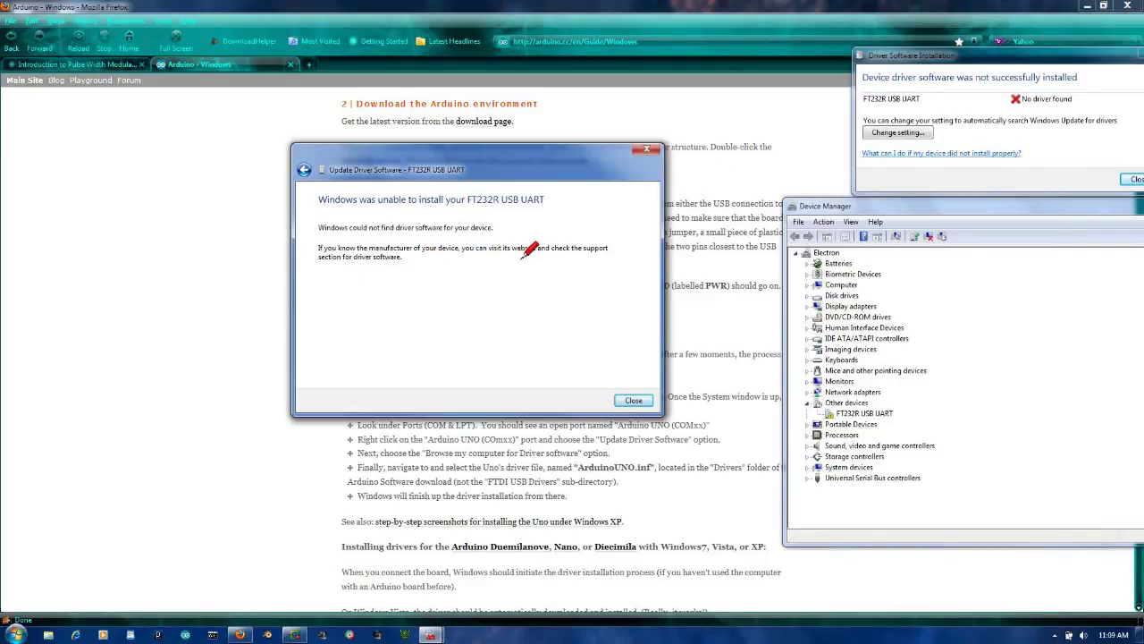
pyautogui.click(636, 398)
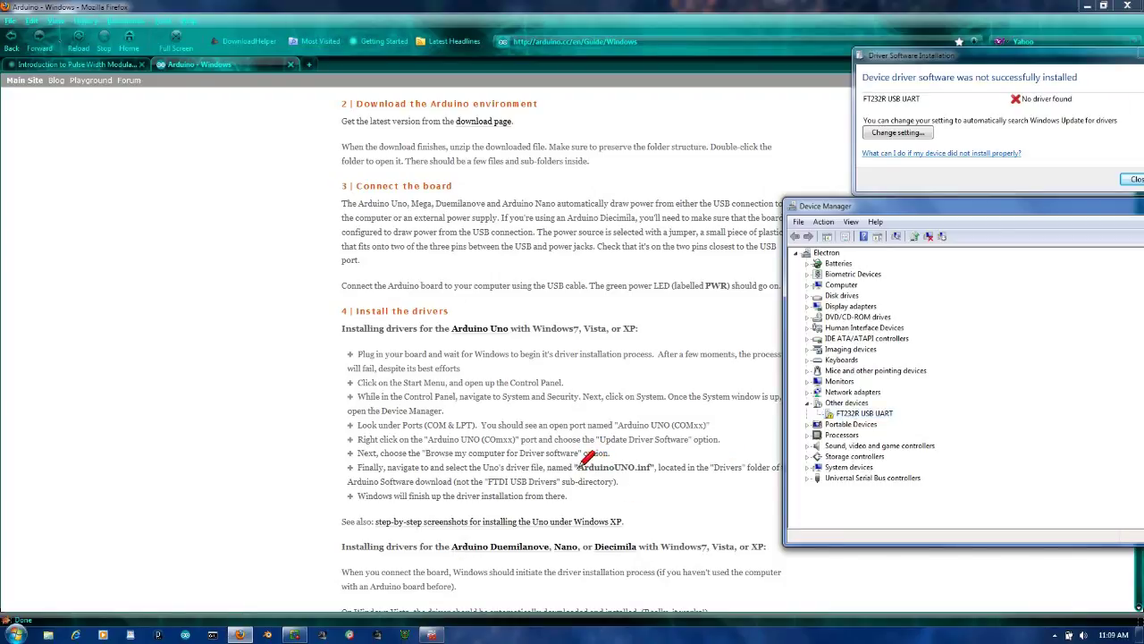
# - Highlight the driver file name ArduinoUNO.inf in the Arduino Uno installation instructions
pyautogui.moveTo(578, 466); pyautogui.dragTo(646, 465)
pyautogui.rightClick(634, 463)
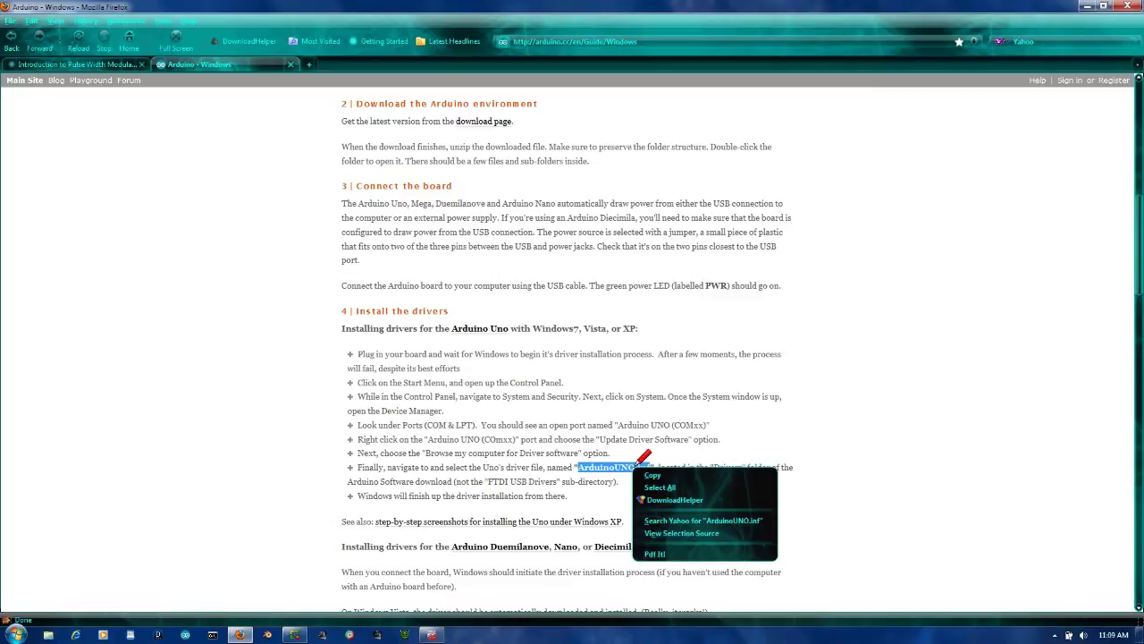
pyautogui.click(671, 463)
# - Switch to Windows Explorer and open the drivers folder in C:\Downloads\Arduino\arduino-0022
pyautogui.click(48, 634)
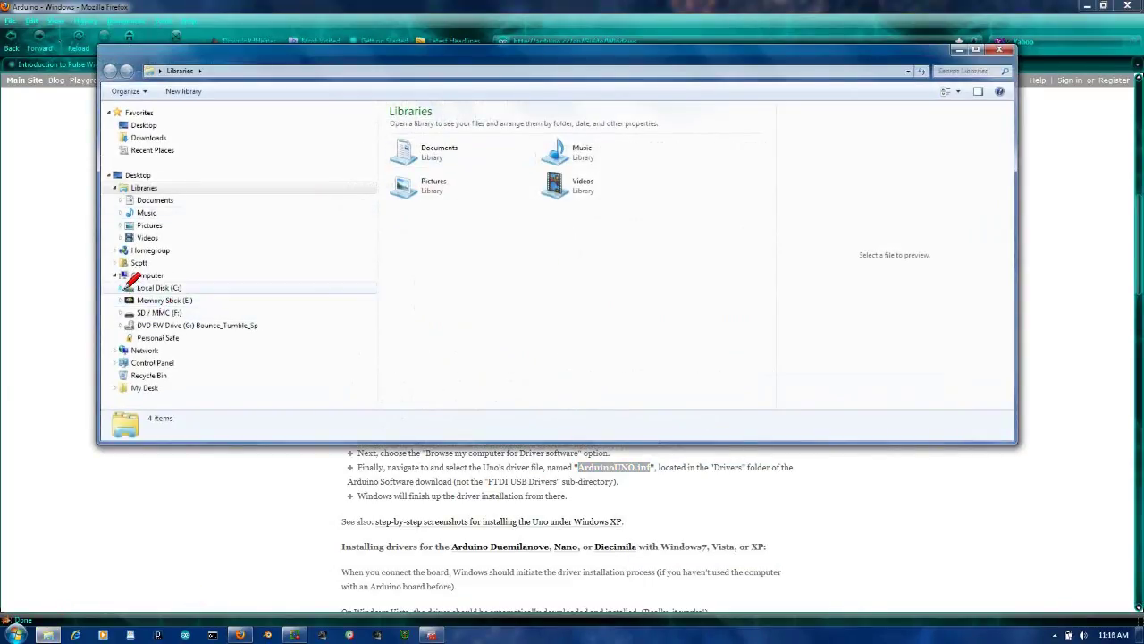
pyautogui.click(119, 287)
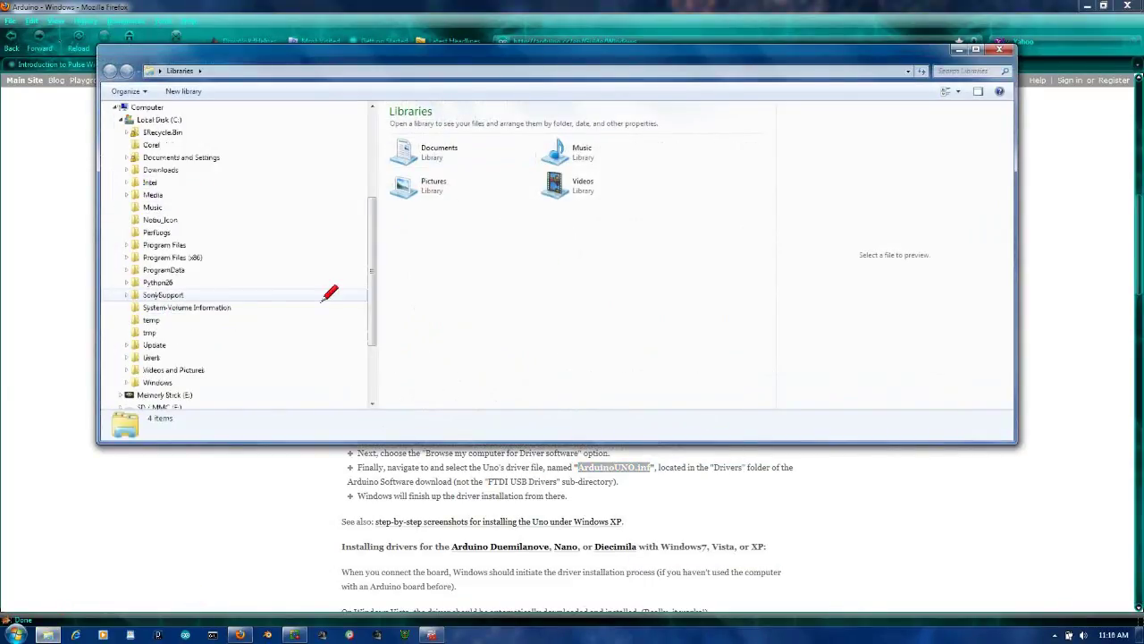
pyautogui.click(126, 169)
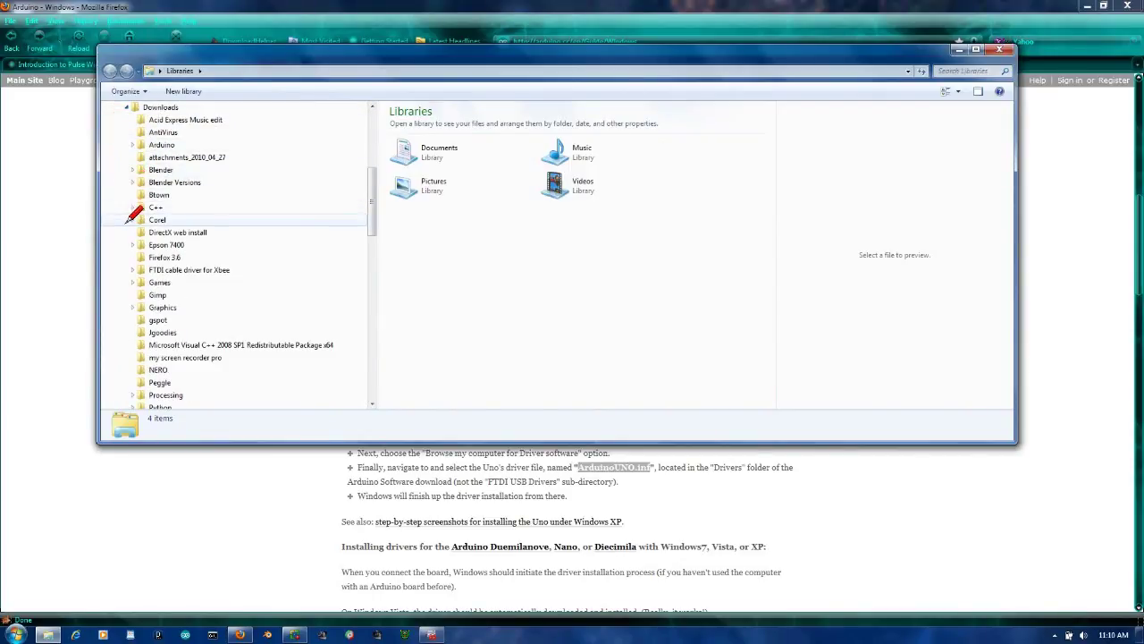
pyautogui.click(132, 145)
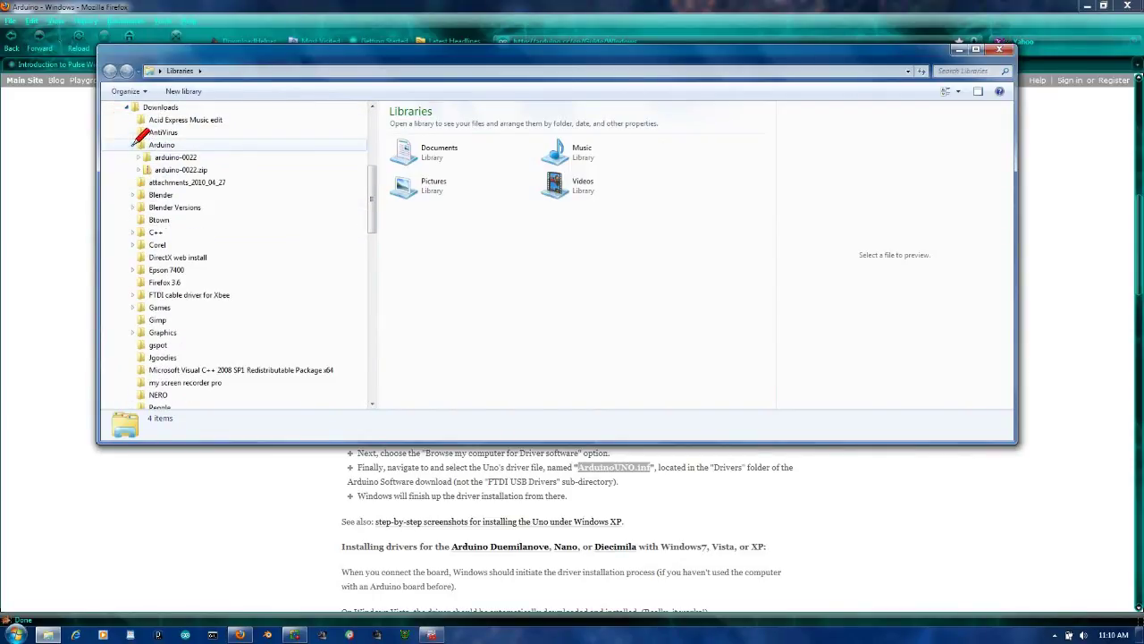
pyautogui.click(139, 157)
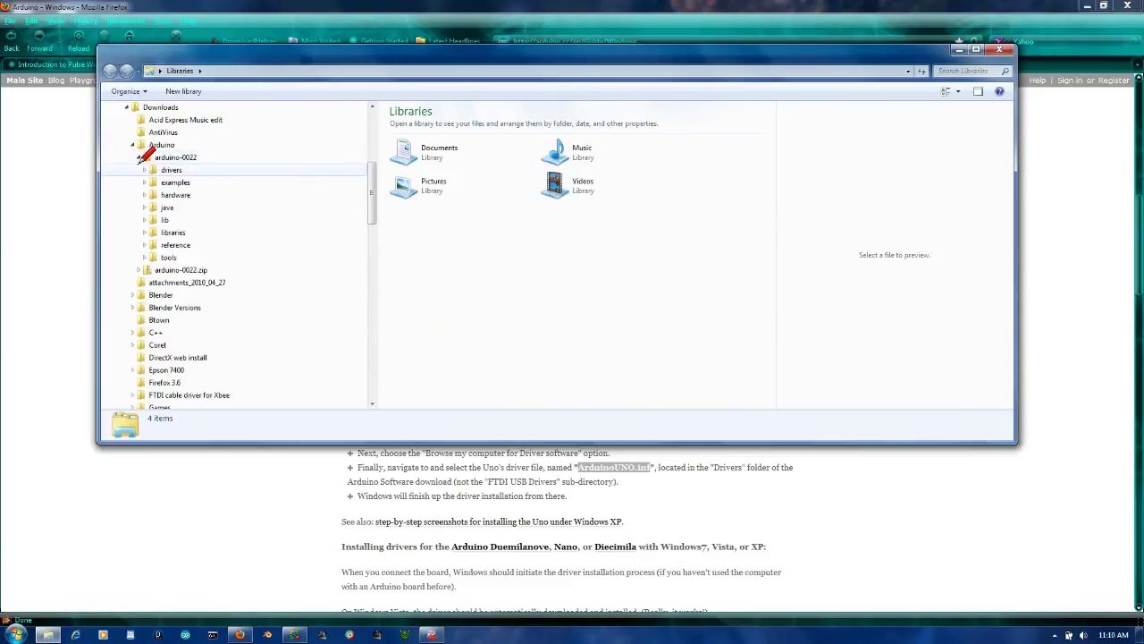
pyautogui.click(144, 170)
pyautogui.click(171, 169)
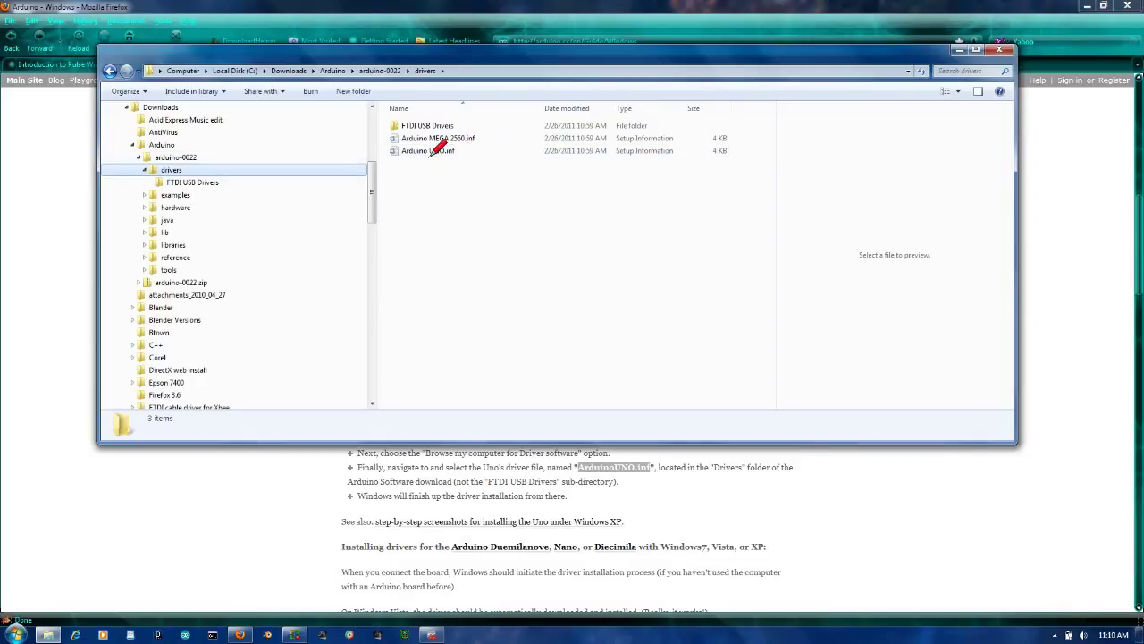
# - Open the Installation Guides web shortcut from the FTDI USB Drivers subfolder, and return to the parent drivers folder
pyautogui.click(200, 180)
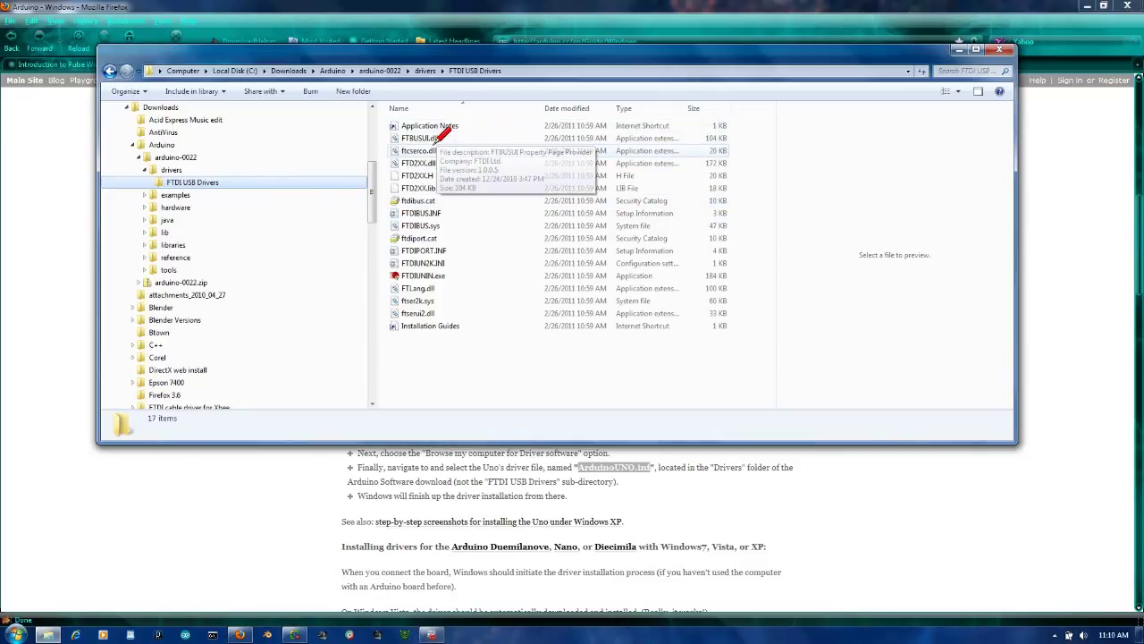
pyautogui.doubleClick(429, 324)
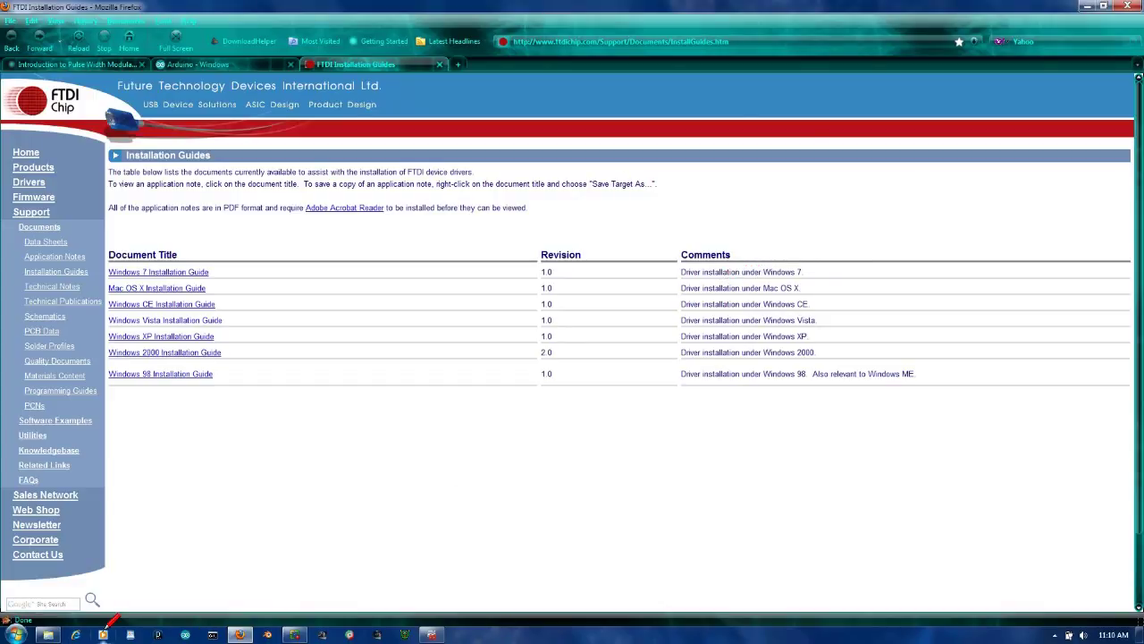
pyautogui.click(48, 634)
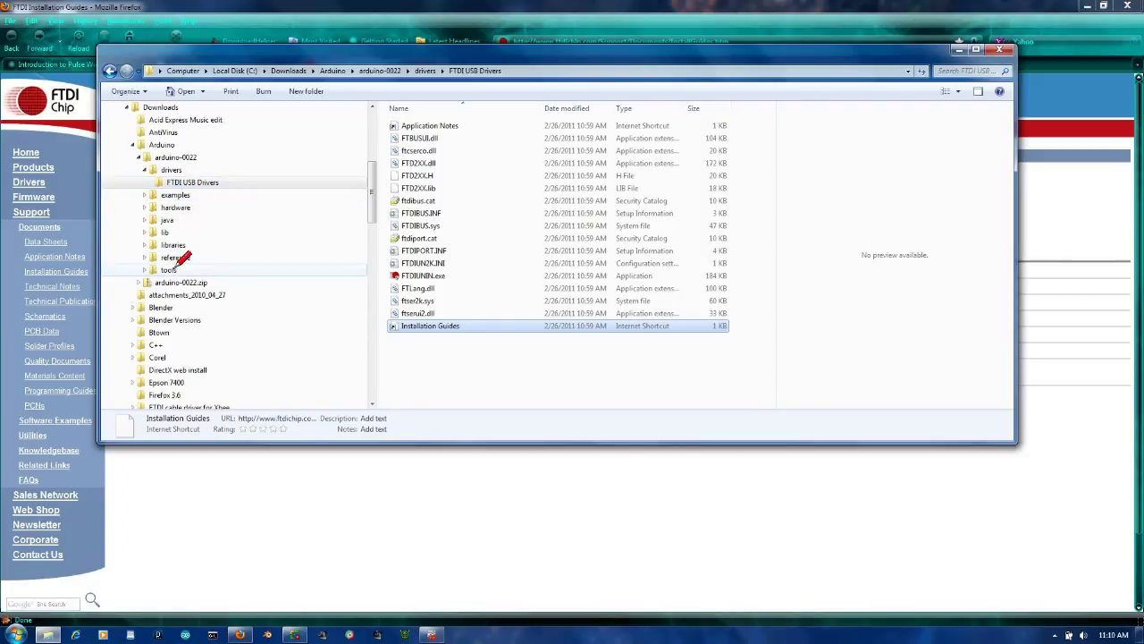
pyautogui.click(172, 170)
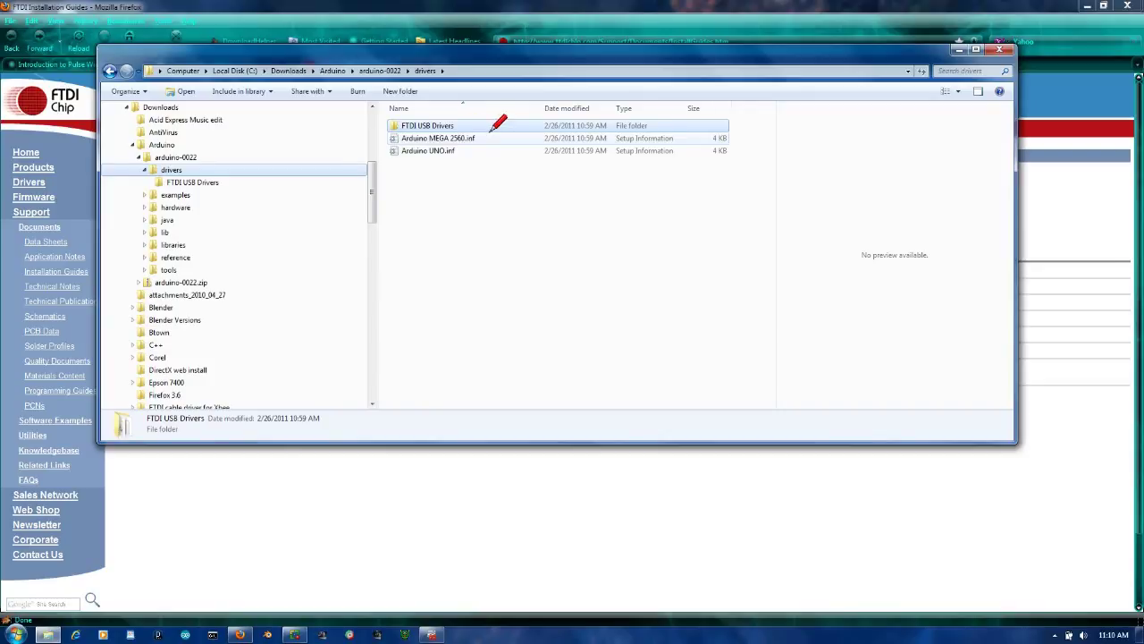
# - Check Device Manager against the Arduino instructions and the FTDI Installation Guides page, and close the Explorer window
pyautogui.click(433, 631)
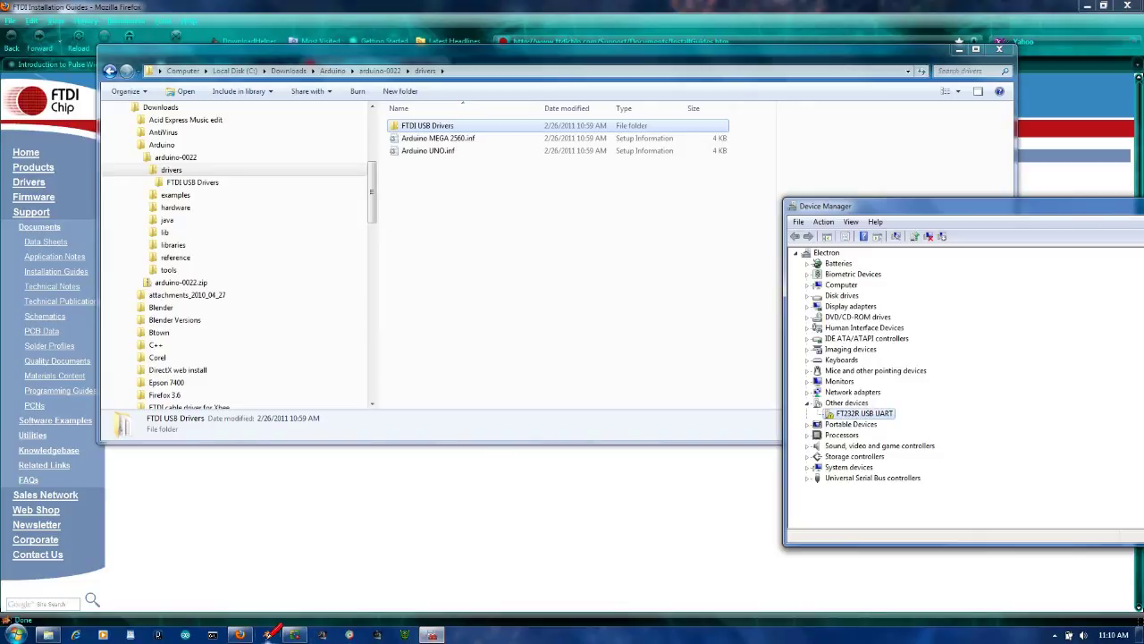
pyautogui.click(239, 635)
pyautogui.click(199, 64)
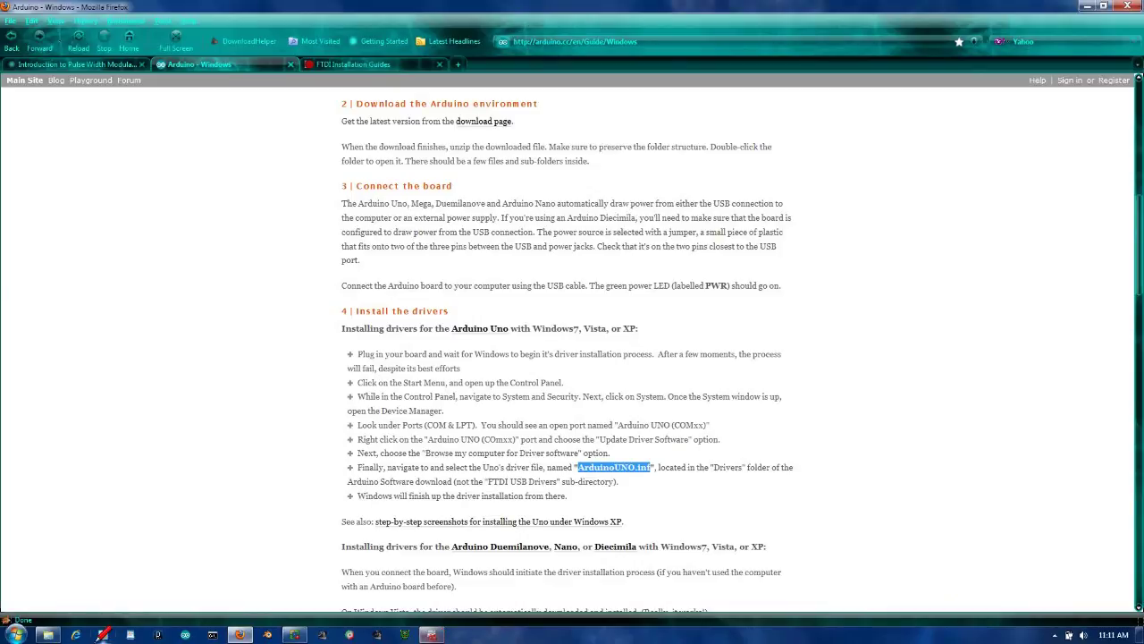
pyautogui.click(433, 633)
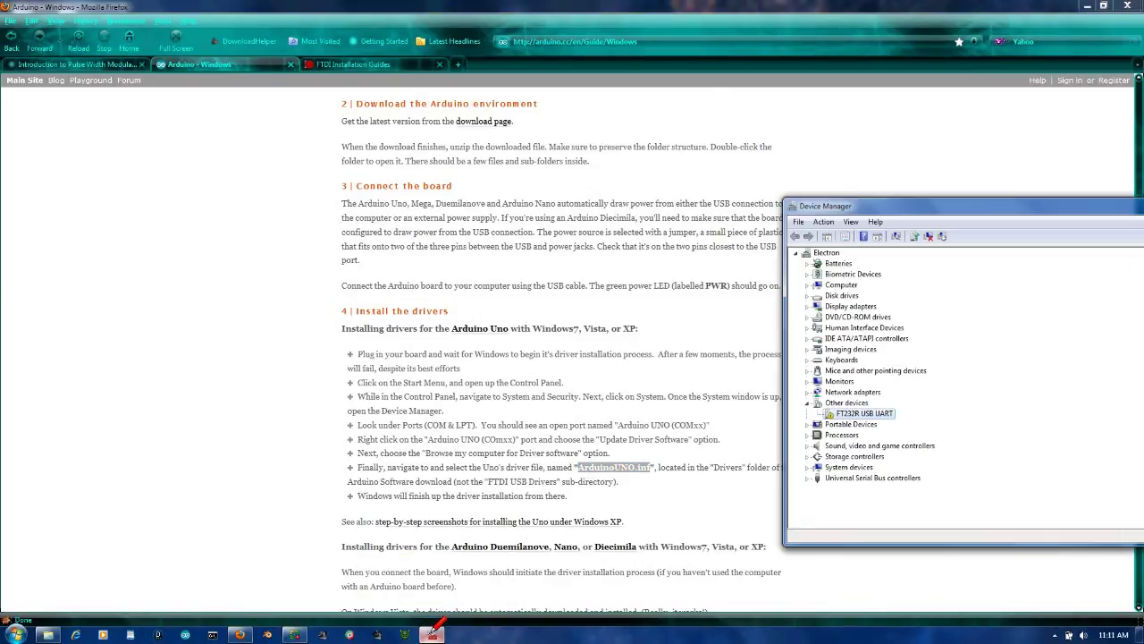
pyautogui.click(355, 62)
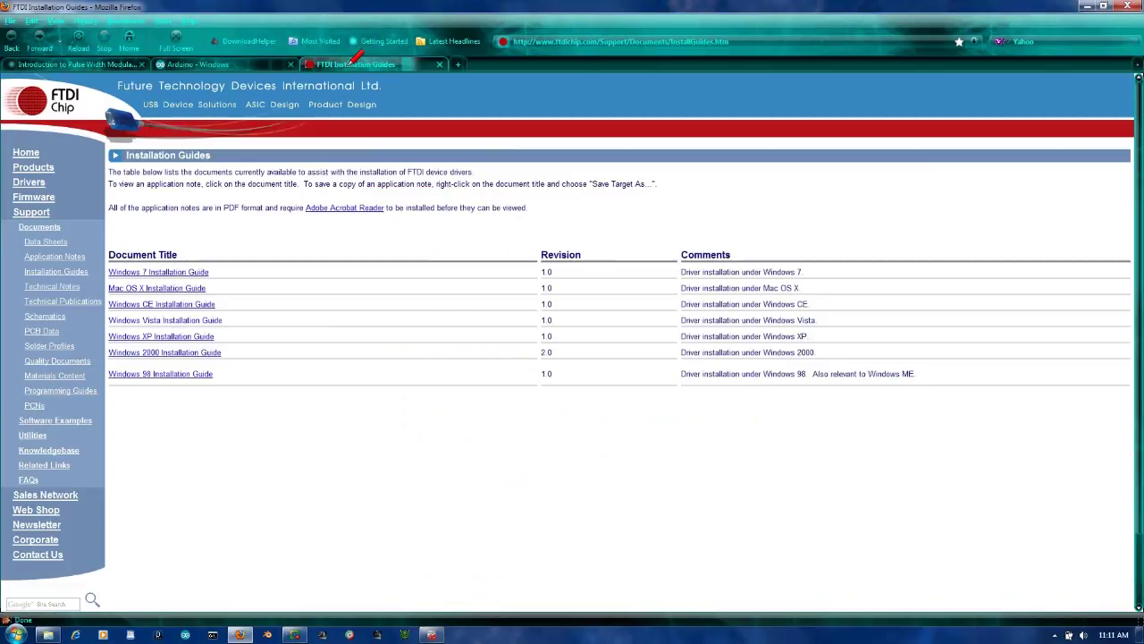
pyautogui.click(48, 634)
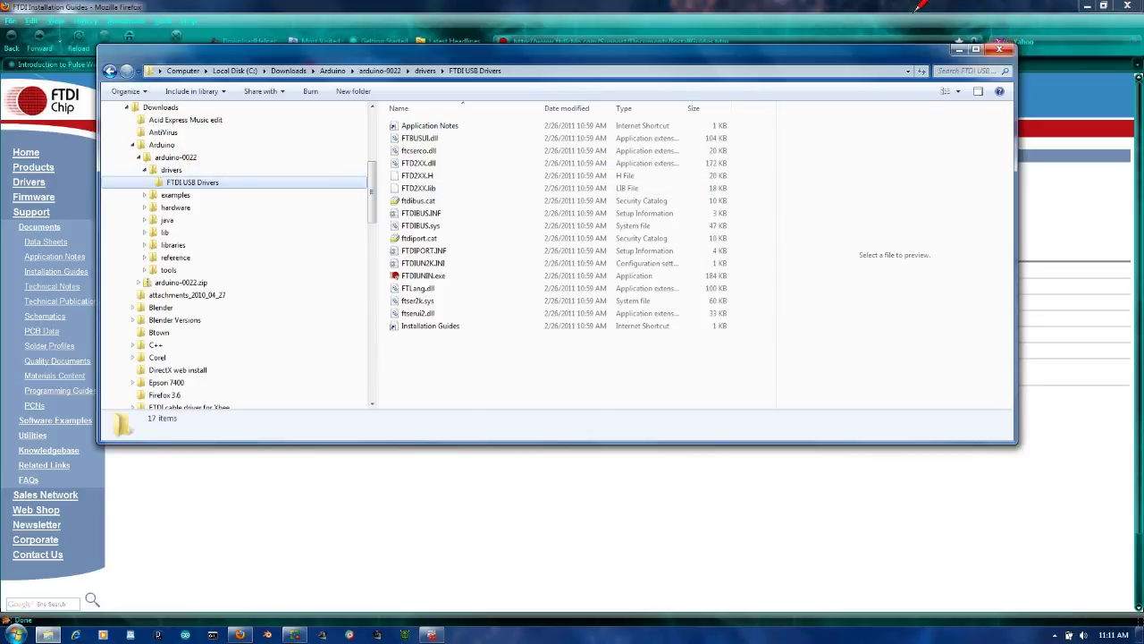
pyautogui.click(1000, 48)
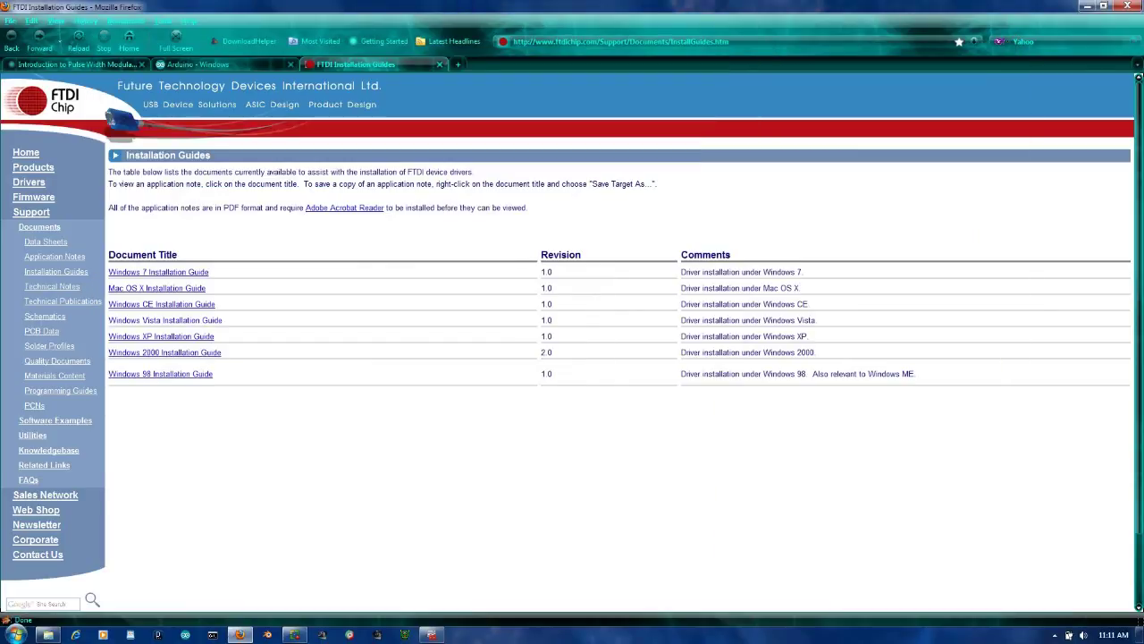
# - Start updating the FT232R USB UART driver from Device Manager again, choosing to browse the computer for driver software
pyautogui.click(432, 630)
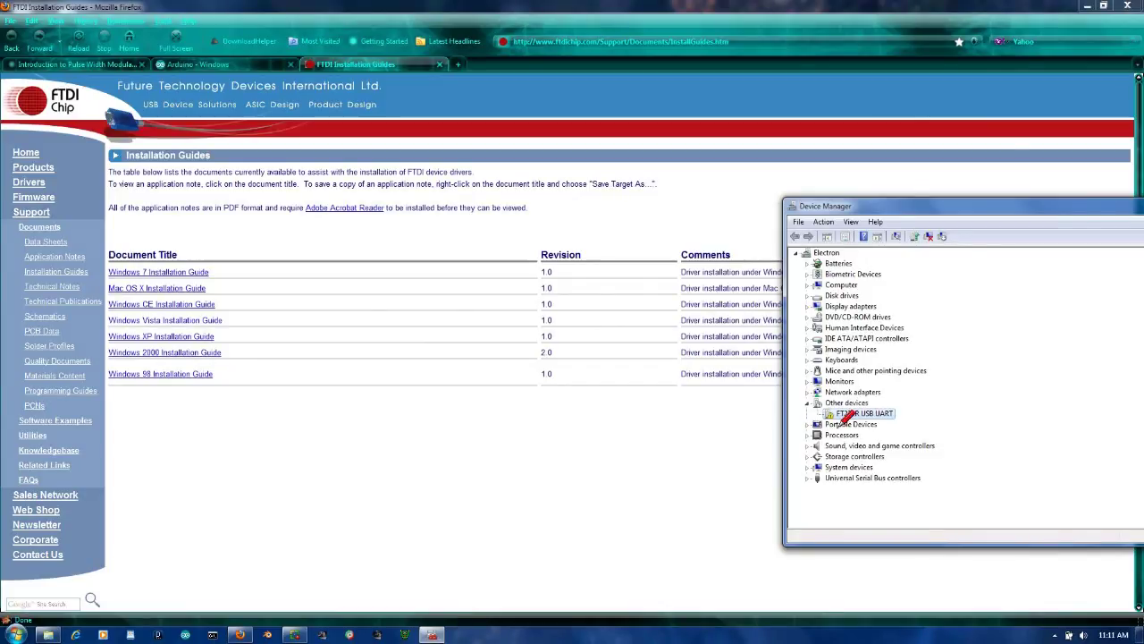
pyautogui.rightClick(879, 413)
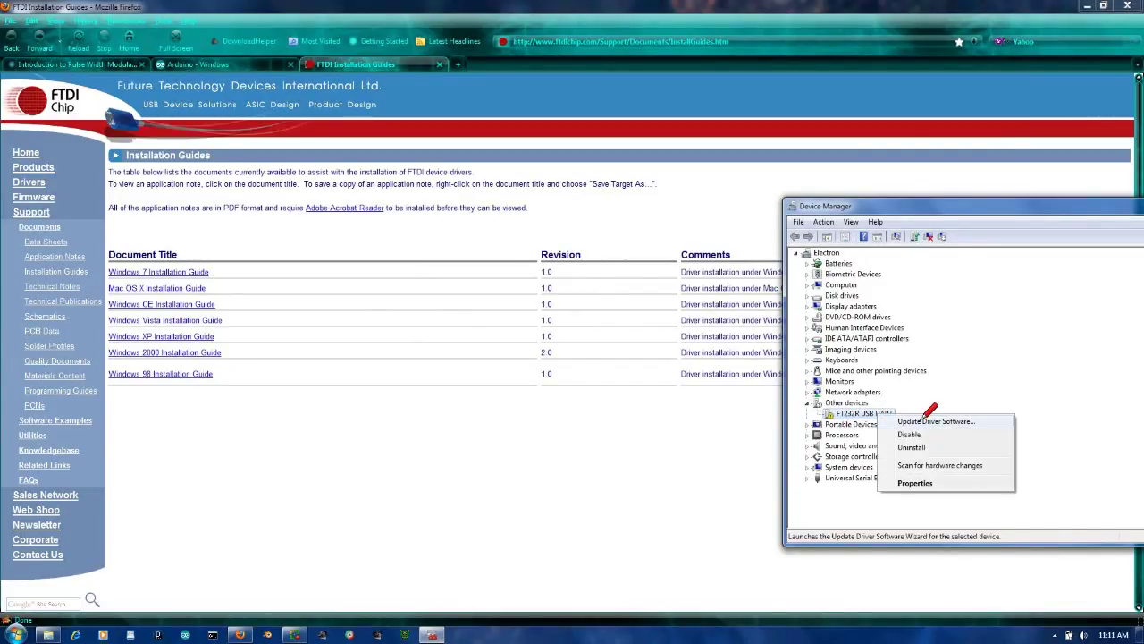
pyautogui.click(926, 421)
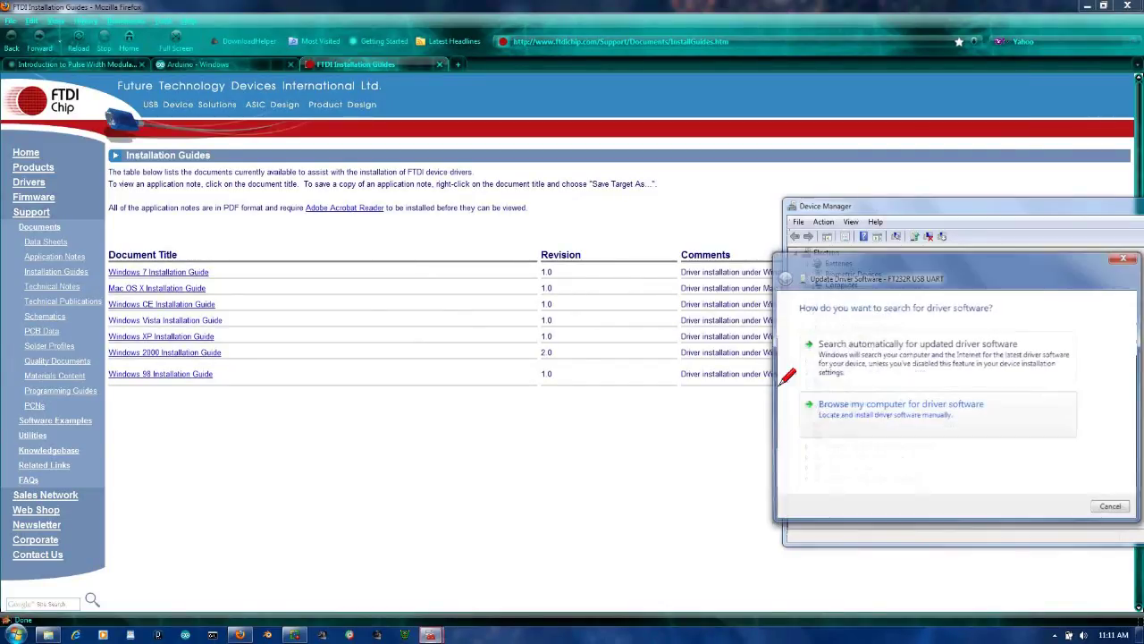
pyautogui.click(874, 404)
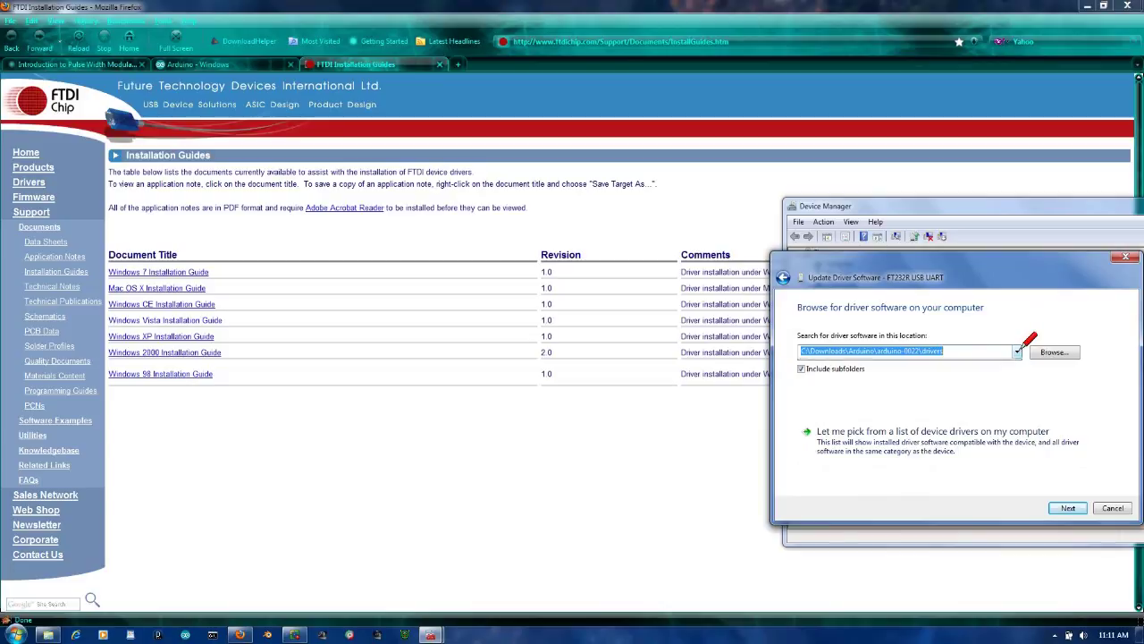
pyautogui.click(1020, 348)
pyautogui.click(1044, 348)
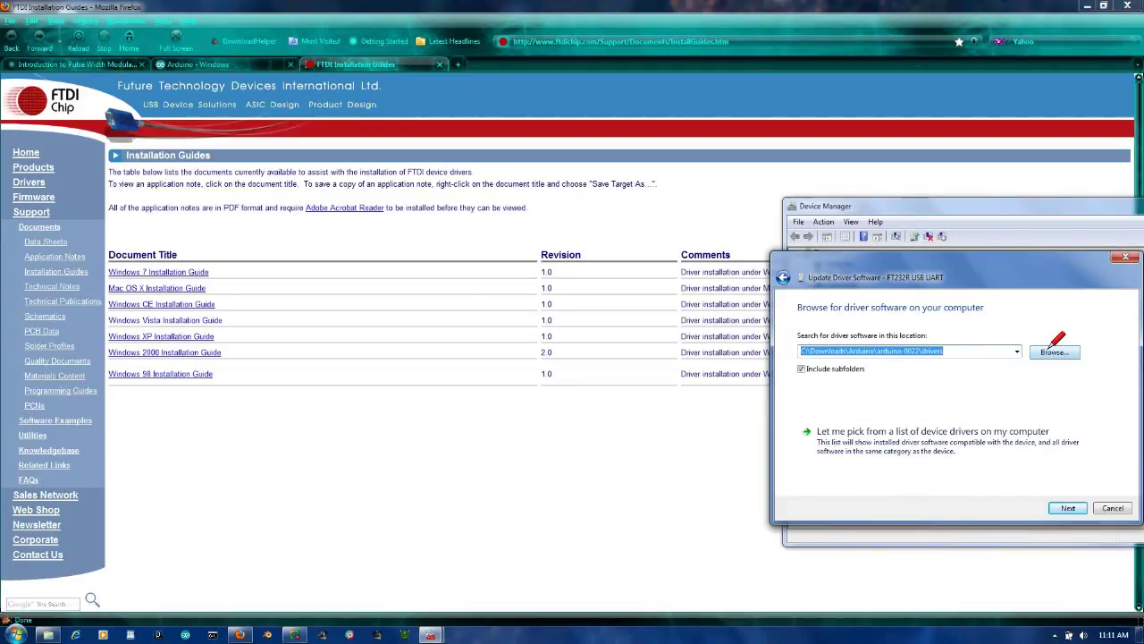
# - Set the driver location to C:\Downloads\Arduino\arduino-0022, try to install the driver from it, and close the wizard
pyautogui.click(1052, 351)
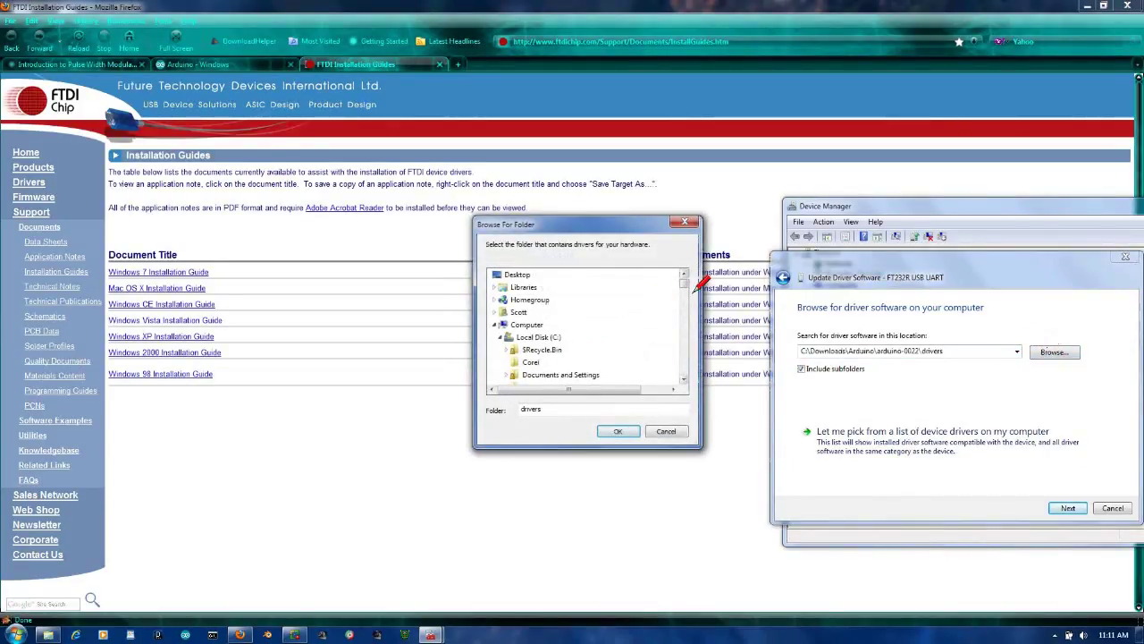
pyautogui.click(685, 290)
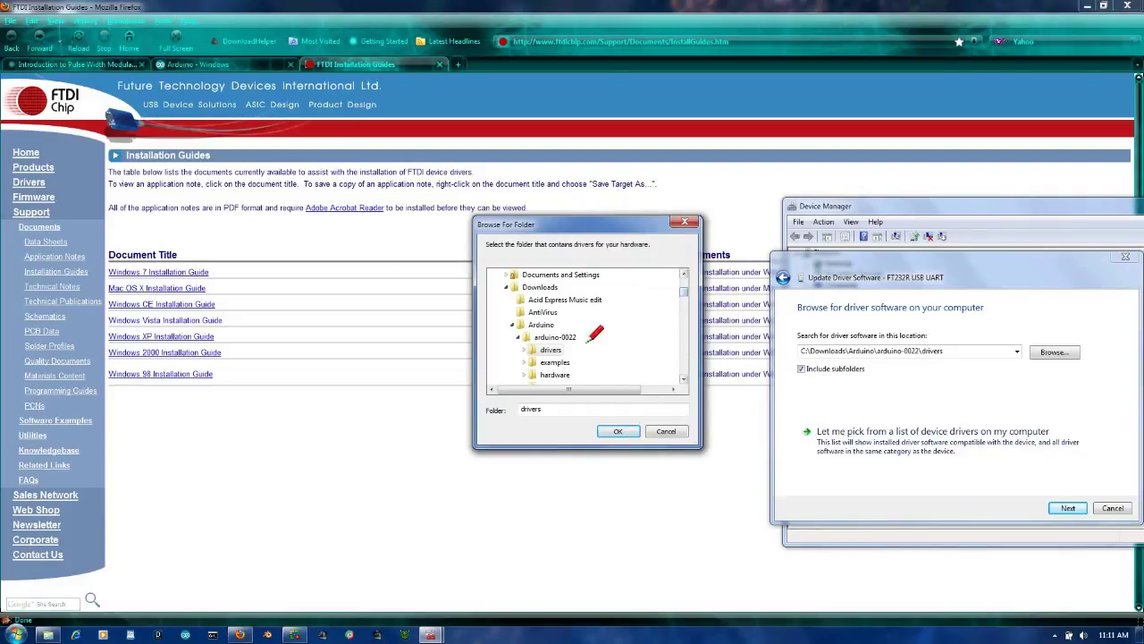
pyautogui.click(558, 336)
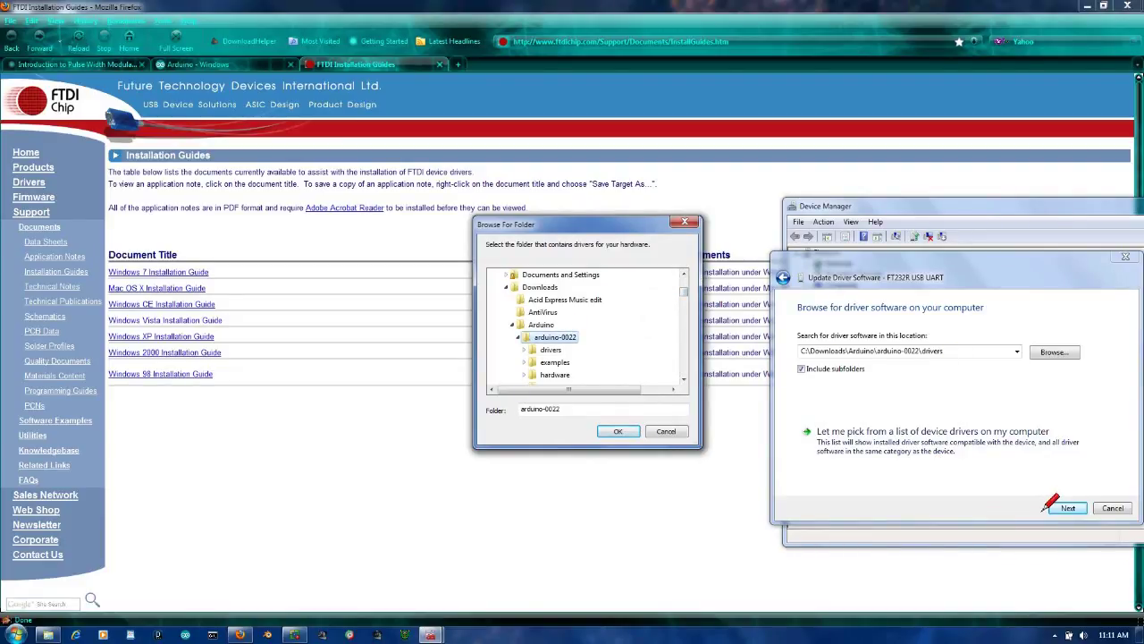
pyautogui.click(620, 431)
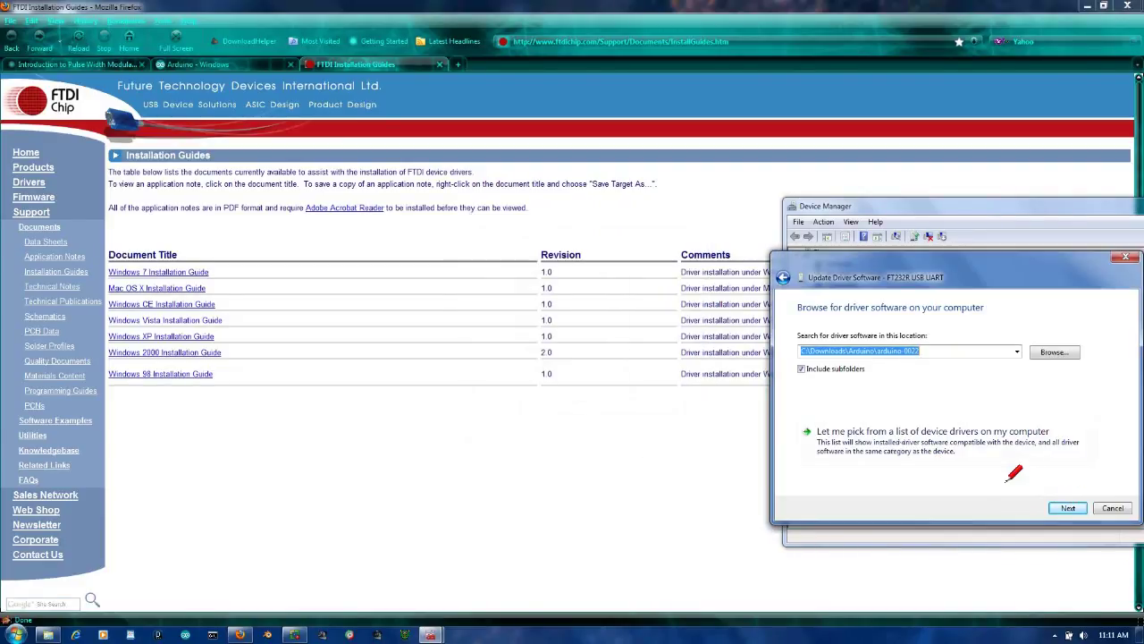
pyautogui.click(1065, 507)
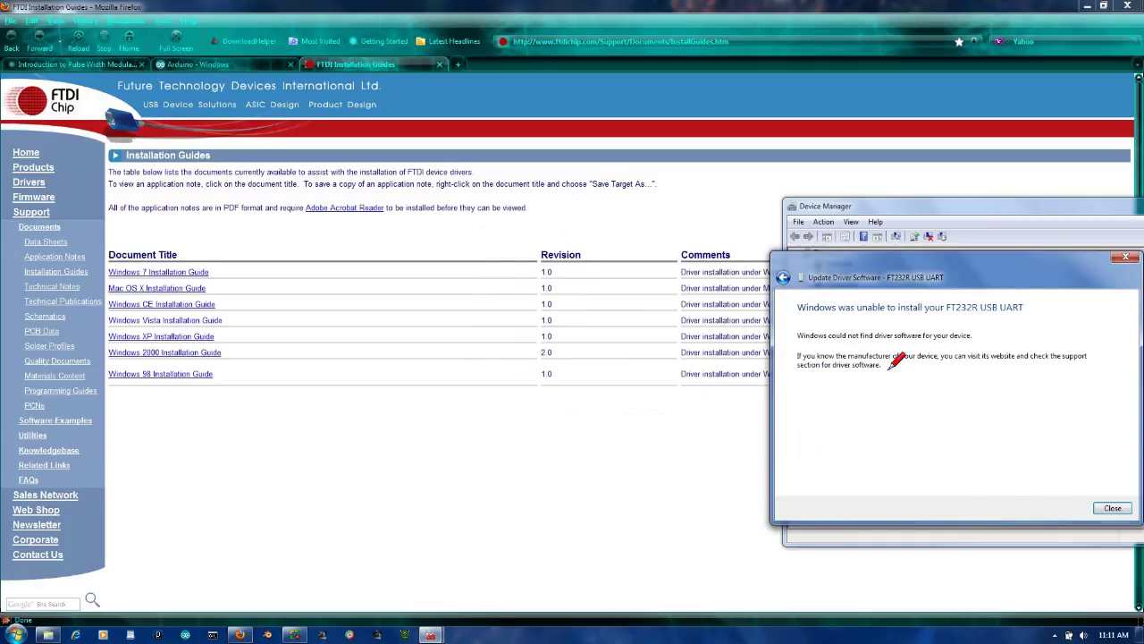
pyautogui.click(1125, 256)
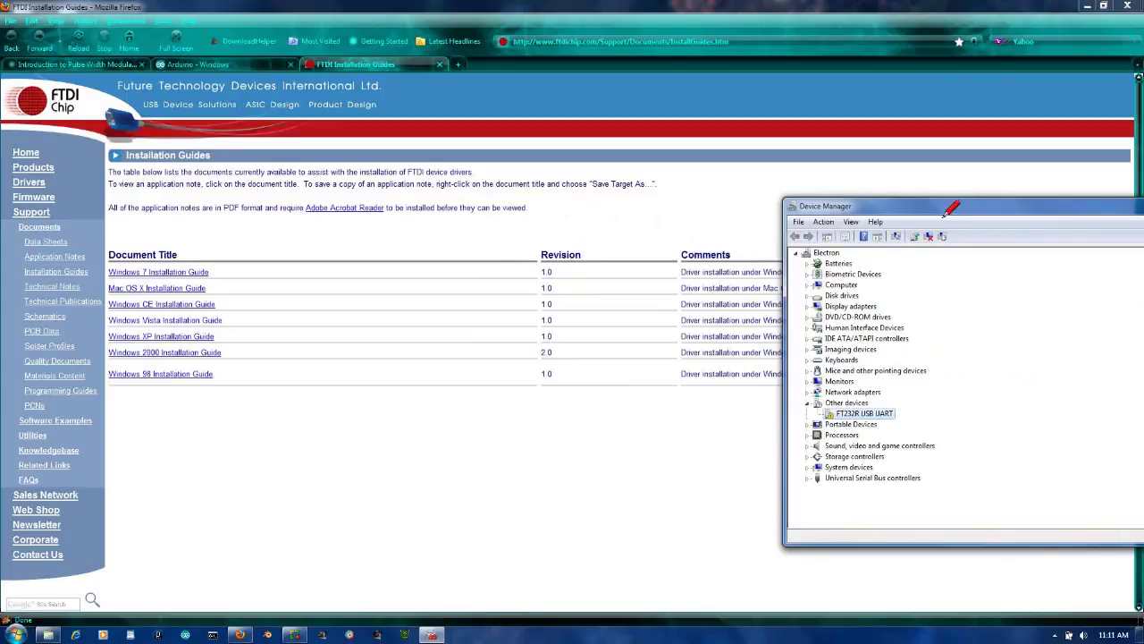
pyautogui.moveTo(950, 199); pyautogui.dragTo(694, 184)
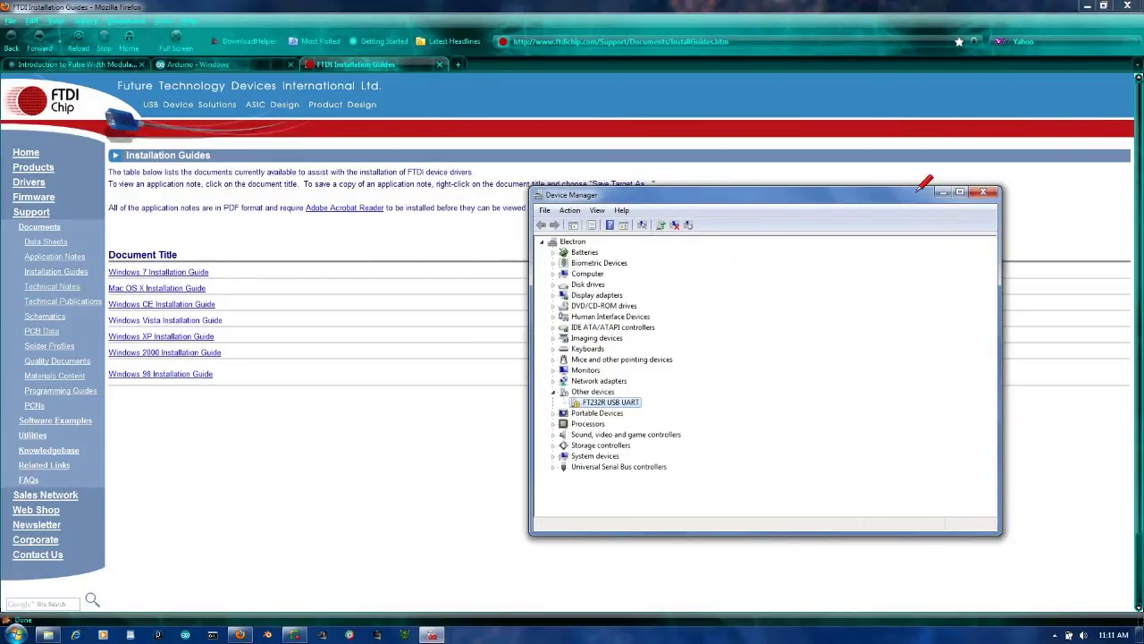
# - Move Device Manager out of the way, reopen FTDI's Installation Guides from the FTDI USB Drivers folder, and open the Windows 7 Installation Guide
pyautogui.moveTo(916, 190); pyautogui.dragTo(993, 380)
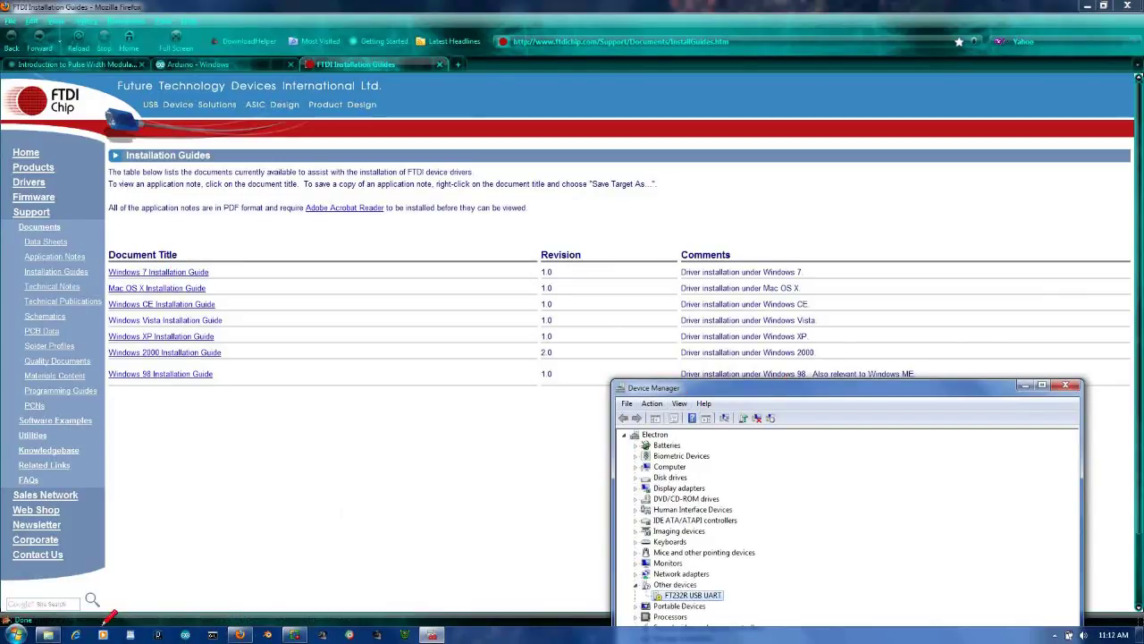
pyautogui.click(47, 635)
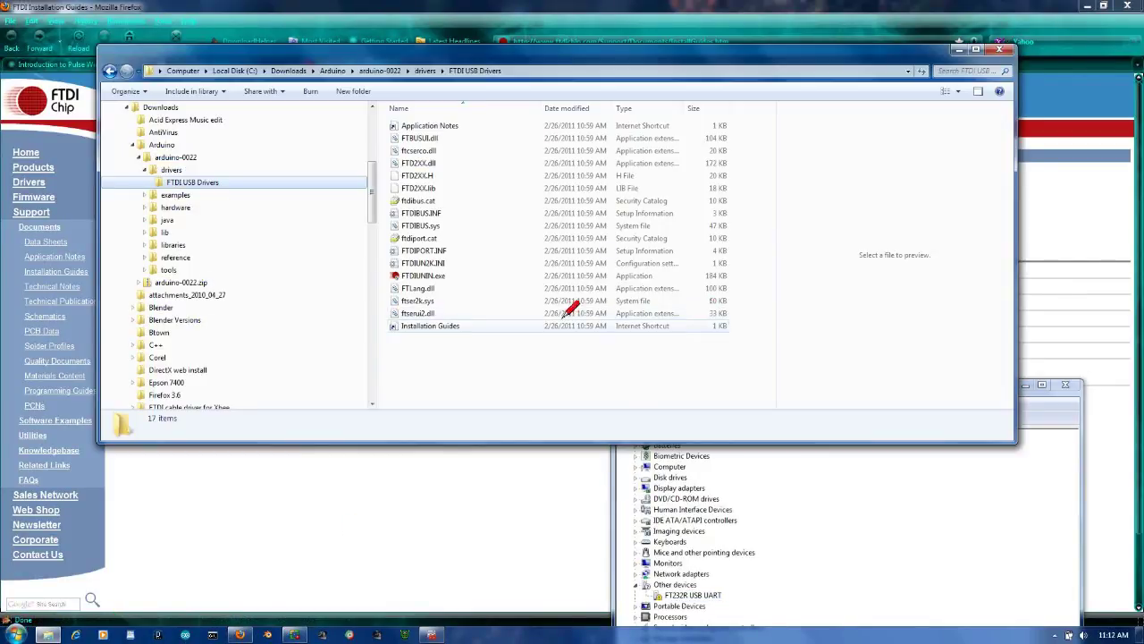
pyautogui.doubleClick(434, 324)
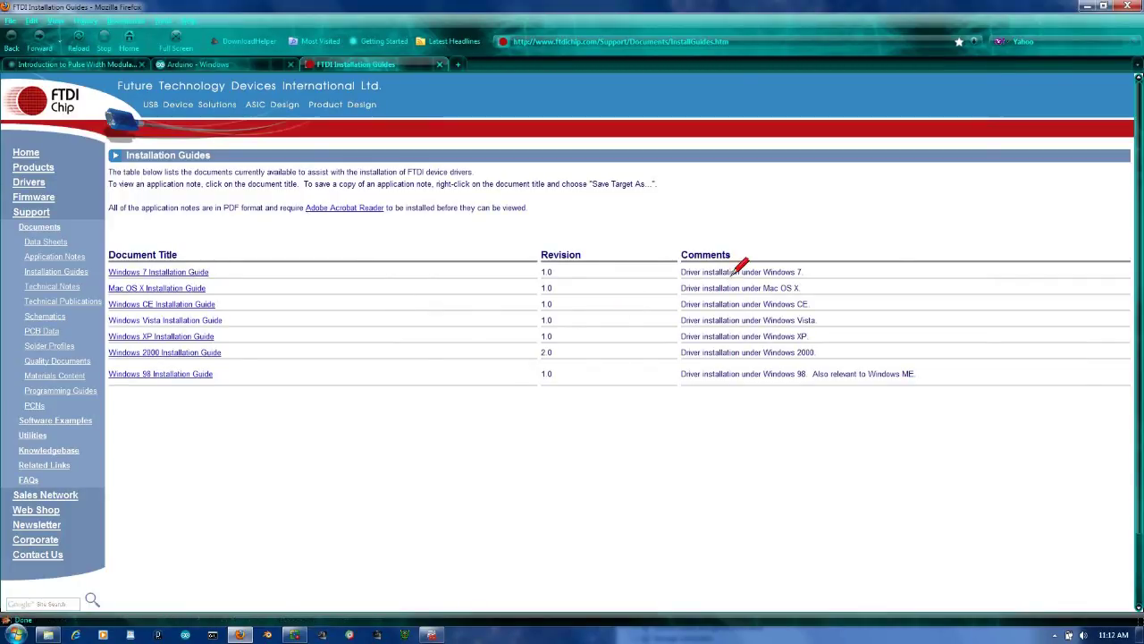
pyautogui.click(168, 270)
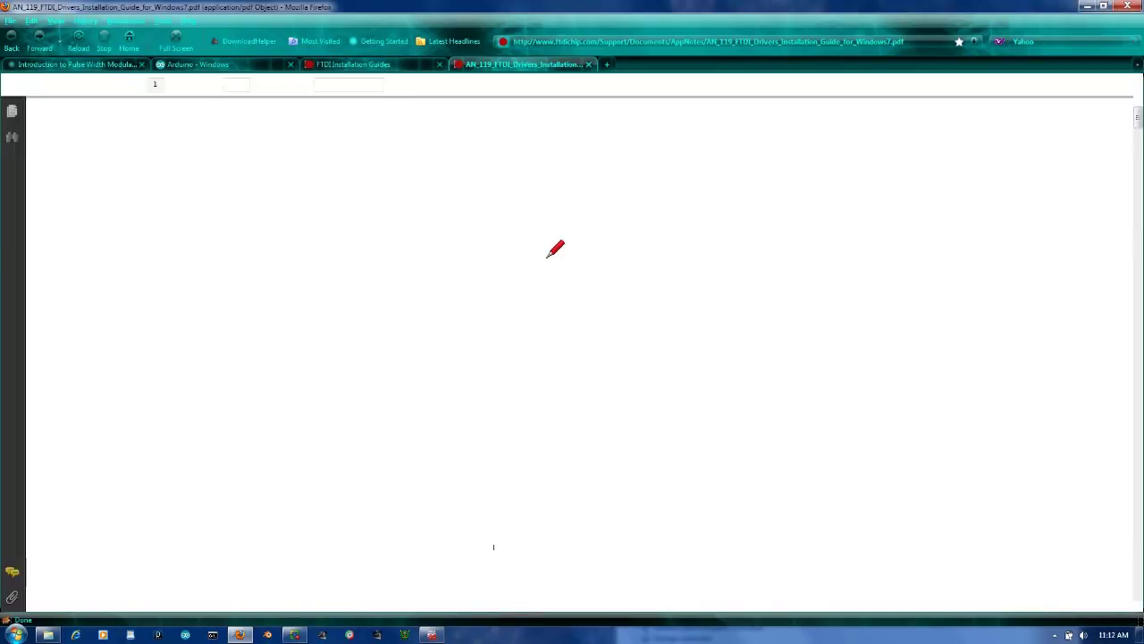
# - Look through the Windows 7 guide's driver update, uninstall and troubleshooting pages, and close the PDF
pyautogui.scroll(-6, 849, 240)
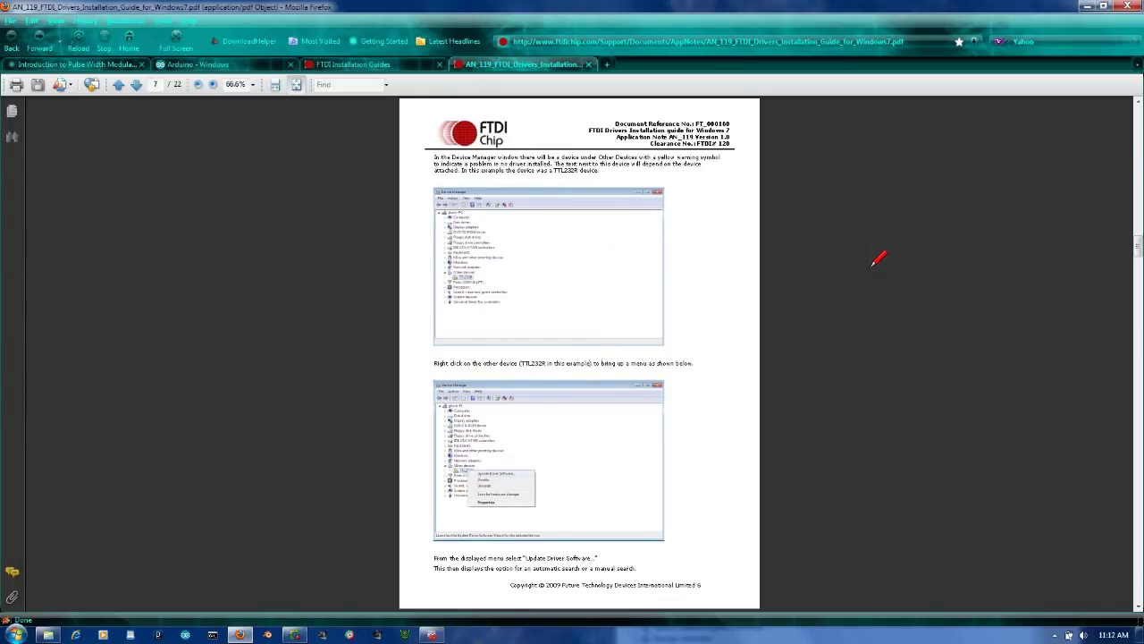
pyautogui.scroll(-1, 870, 267)
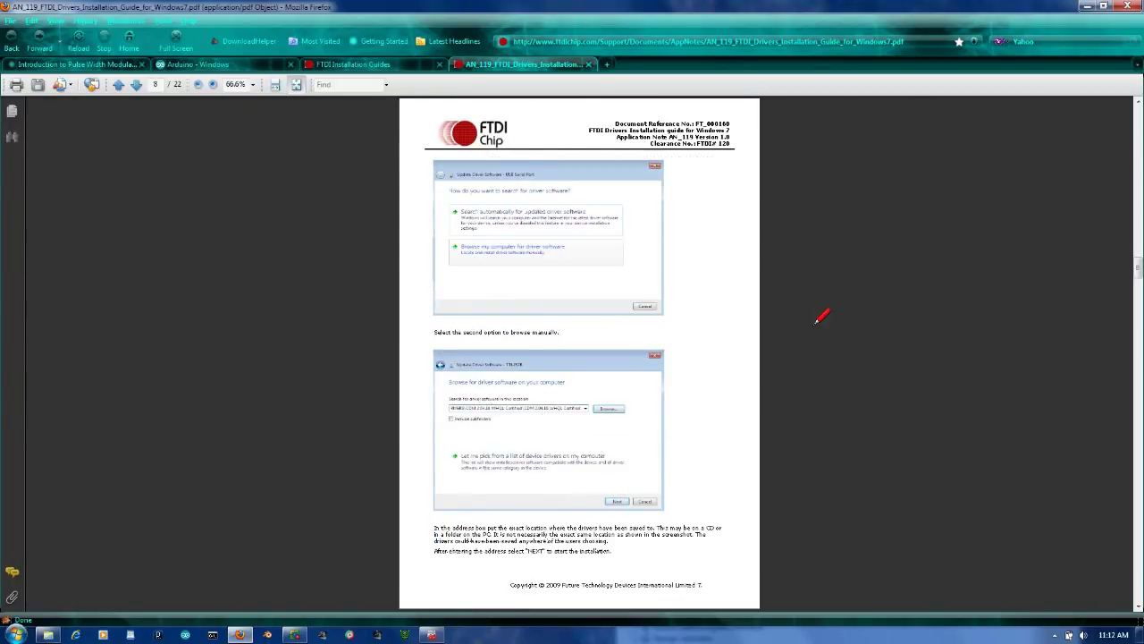
pyautogui.scroll(-1, 657, 441)
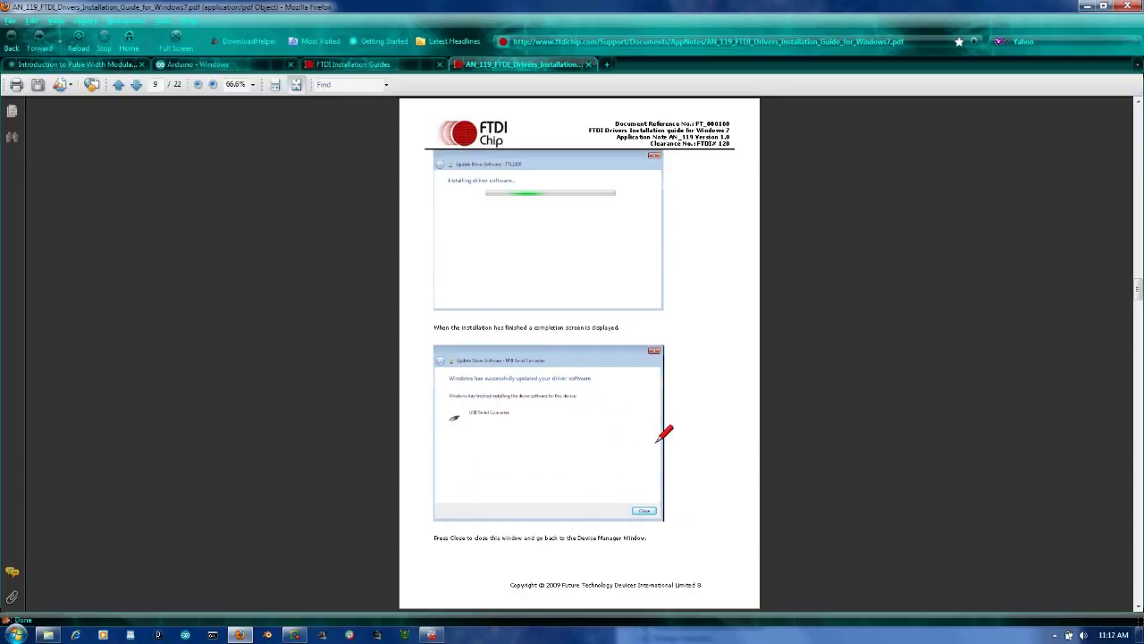
pyautogui.scroll(-1, 663, 435)
pyautogui.scroll(-1, 662, 435)
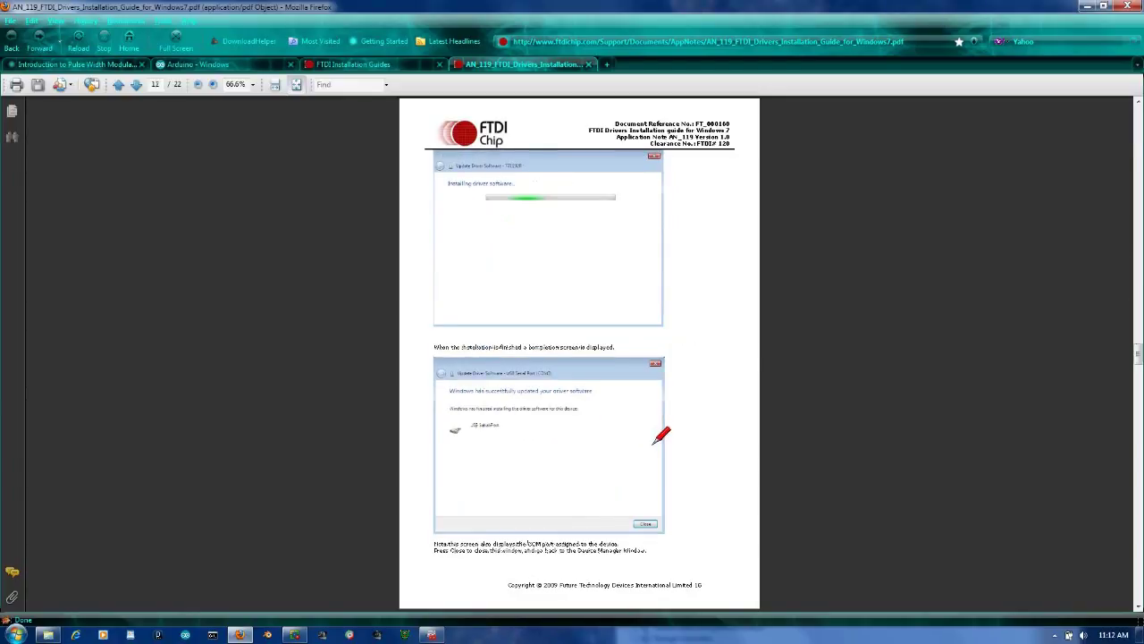
pyautogui.scroll(-3, 661, 435)
pyautogui.scroll(-2, 678, 421)
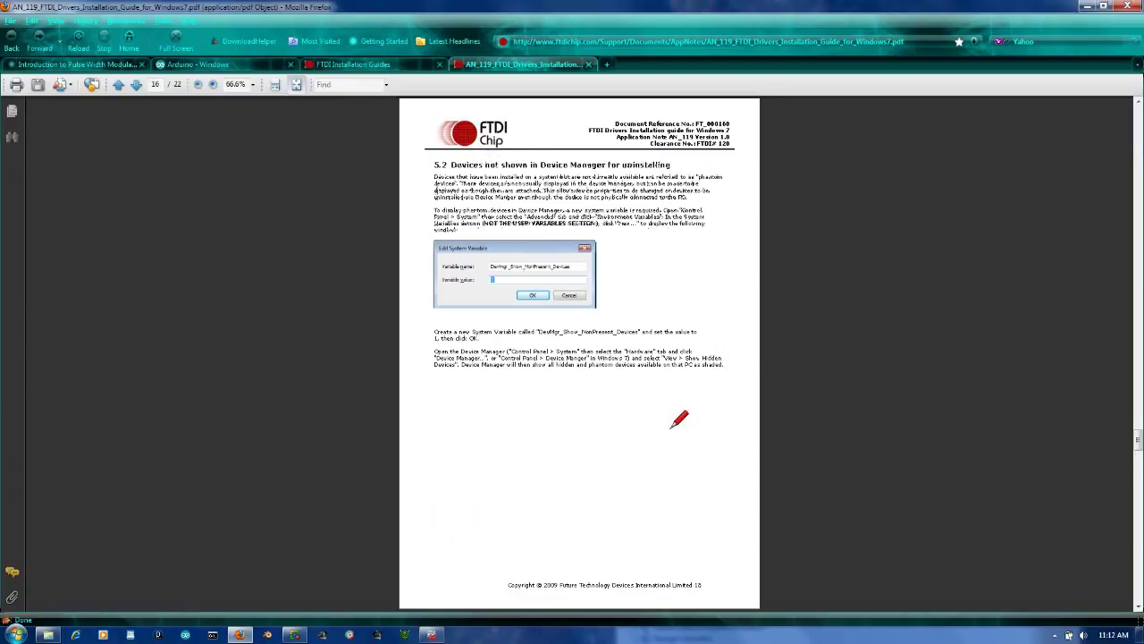
pyautogui.scroll(-4, 679, 420)
pyautogui.scroll(1, 678, 420)
pyautogui.scroll(8, 677, 420)
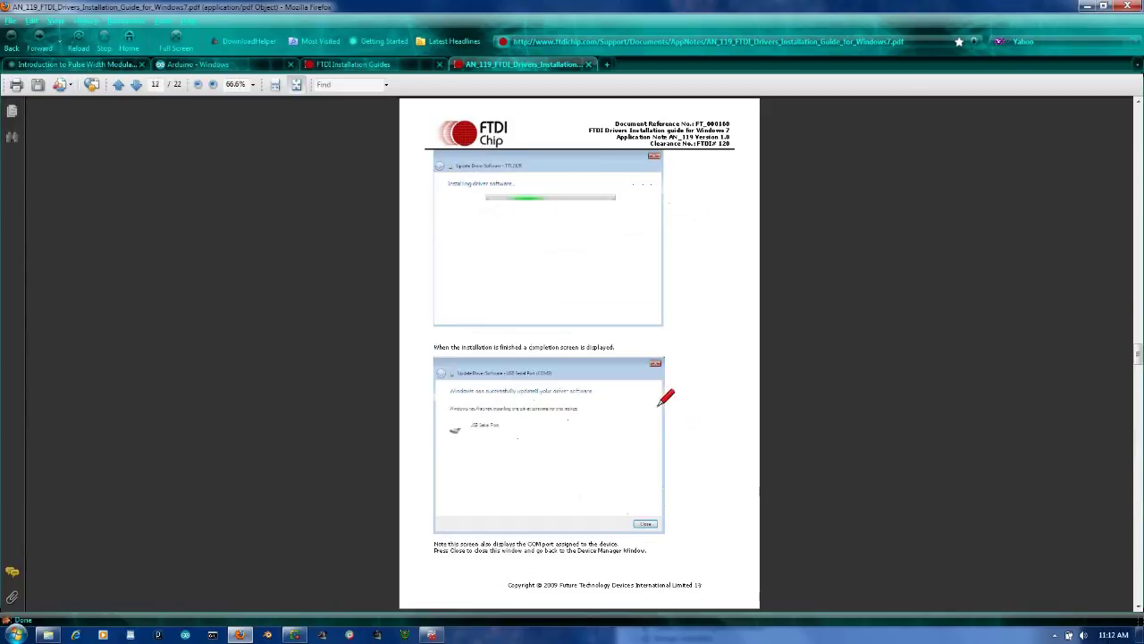
pyautogui.scroll(4, 686, 406)
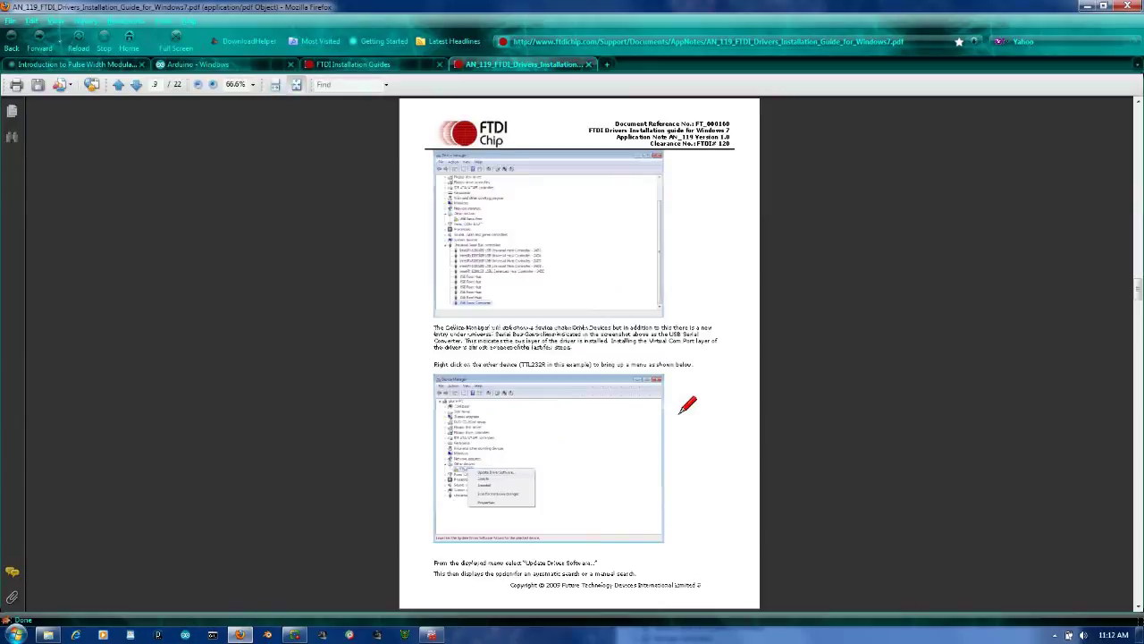
pyautogui.scroll(6, 686, 407)
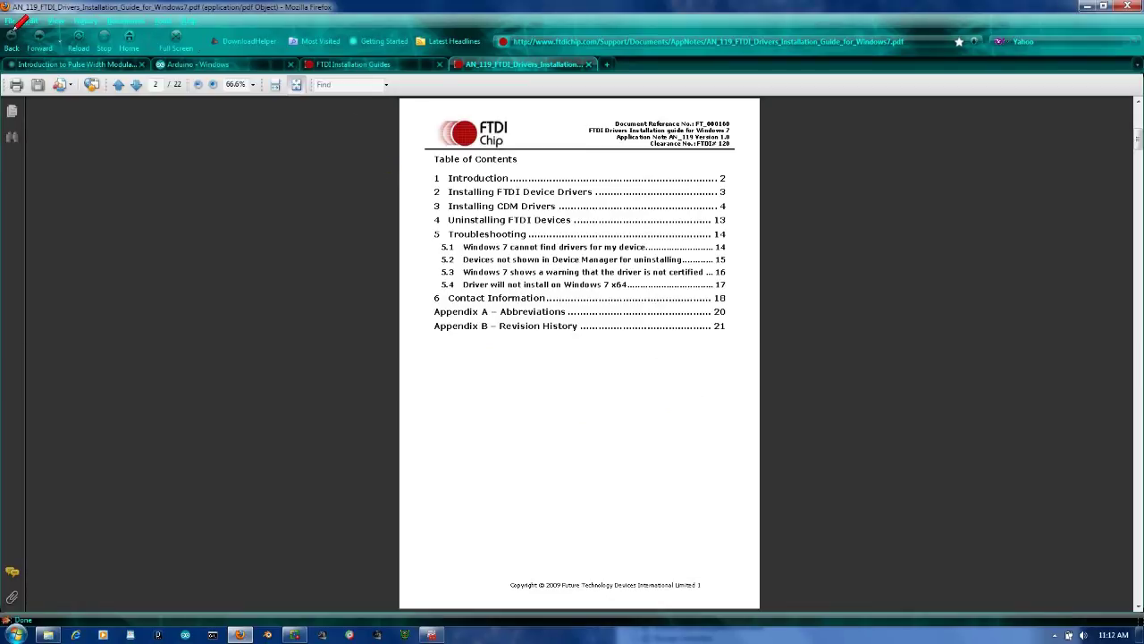
pyautogui.click(588, 64)
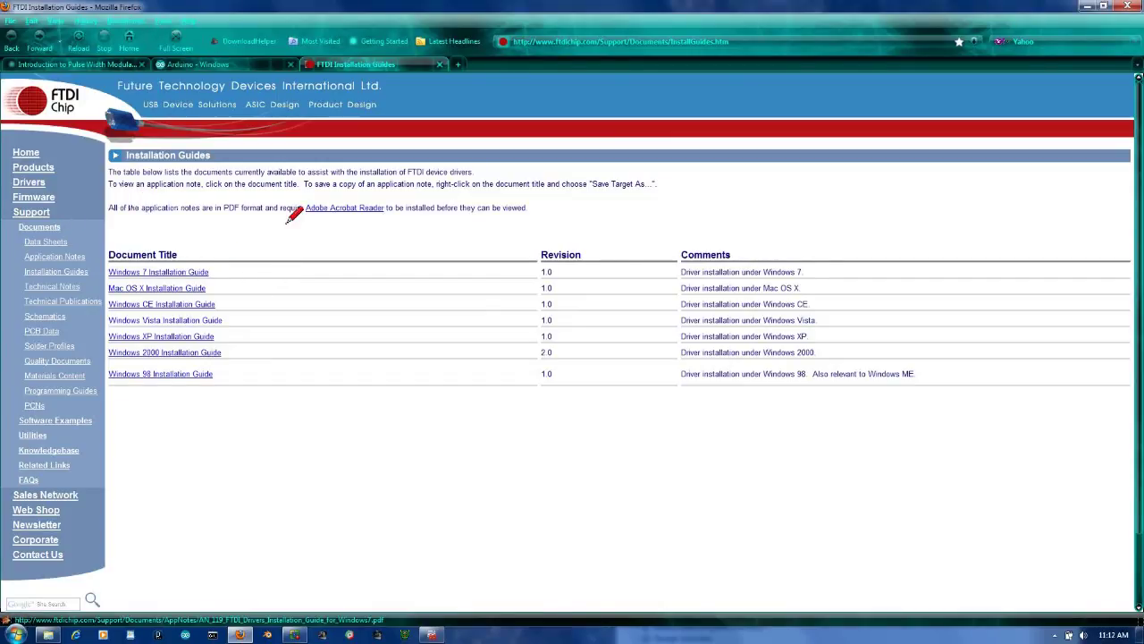
# - View the VCP Drivers and D2XX Drivers pages on the FTDI site, and return to the main Drivers page to compare the two driver types
pyautogui.click(28, 181)
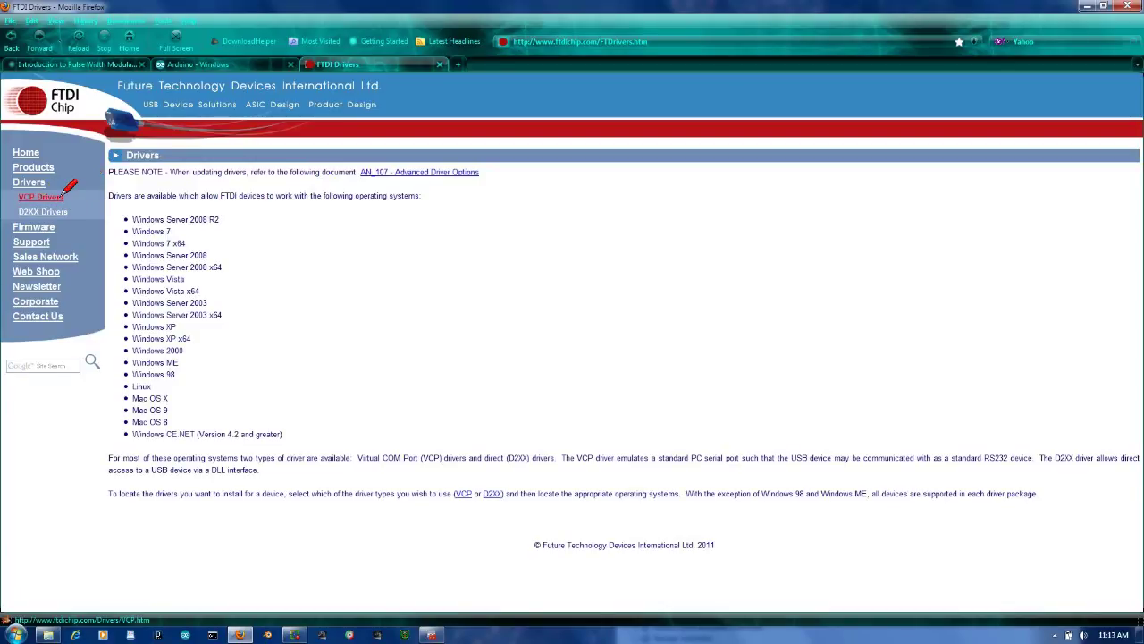
pyautogui.click(43, 194)
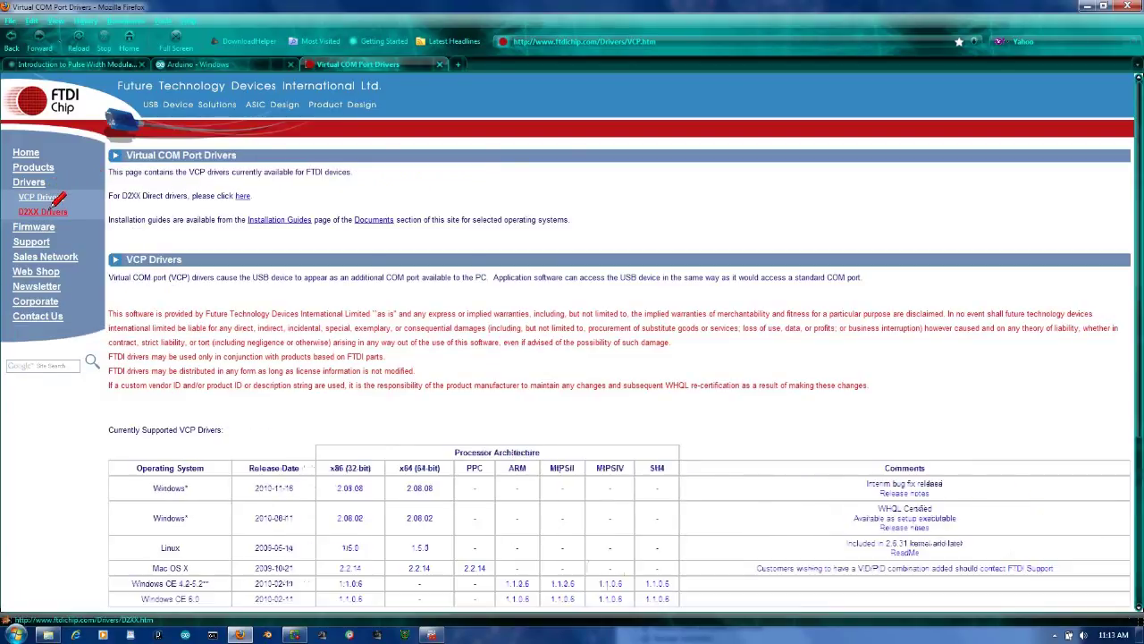
pyautogui.click(52, 208)
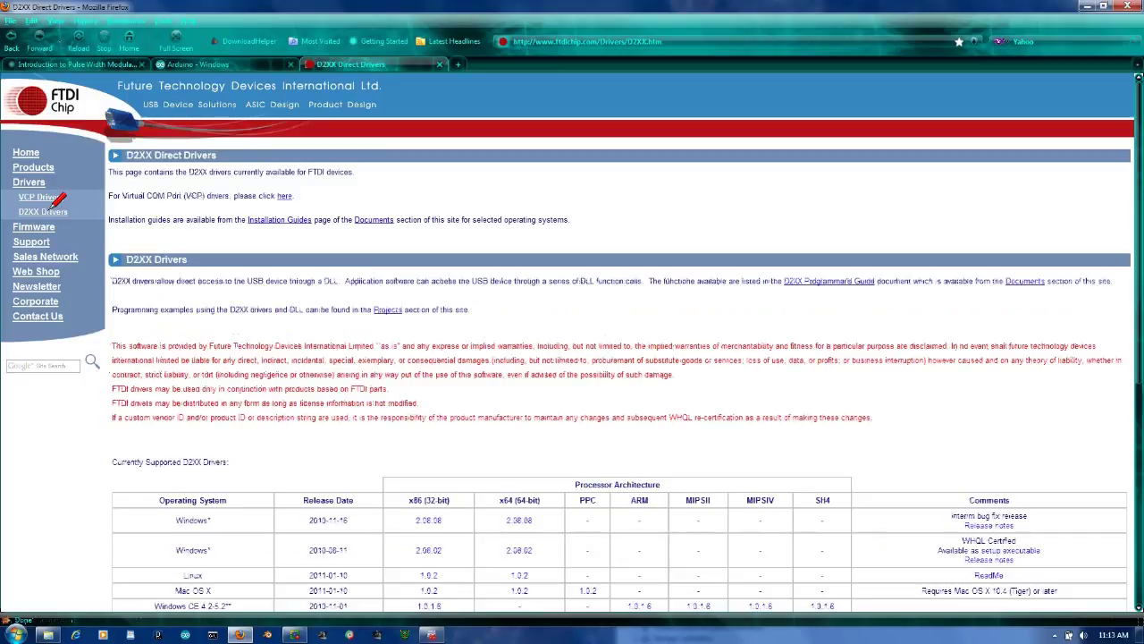
pyautogui.click(36, 182)
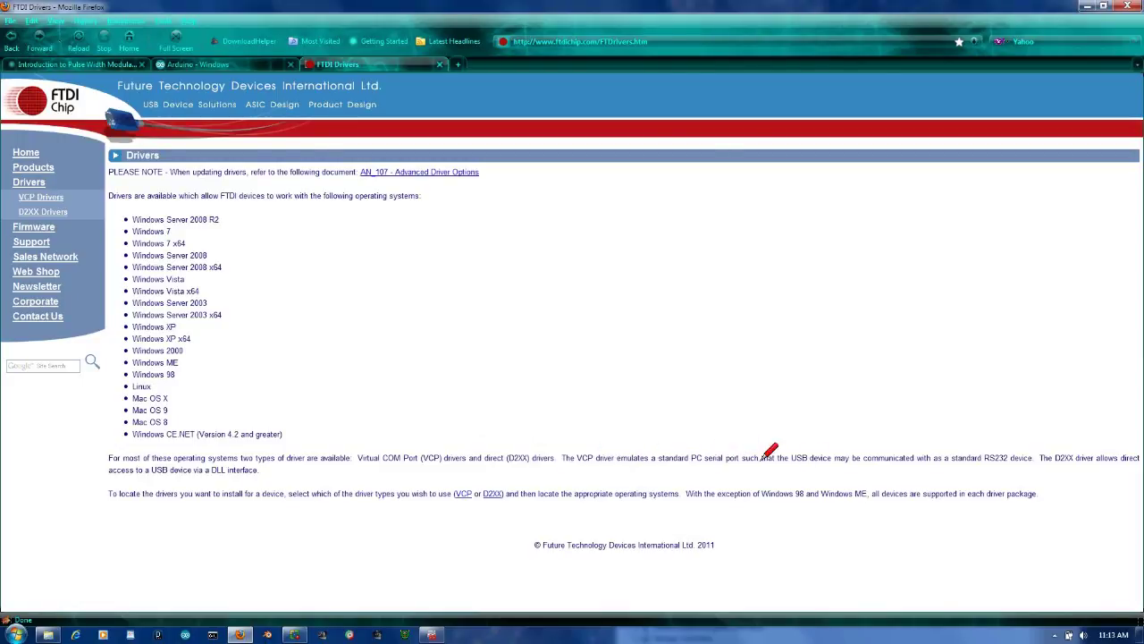
# - From the VCP Drivers page, start downloading the 64-bit Windows driver 2.08.08, choosing to save the file
pyautogui.click(45, 197)
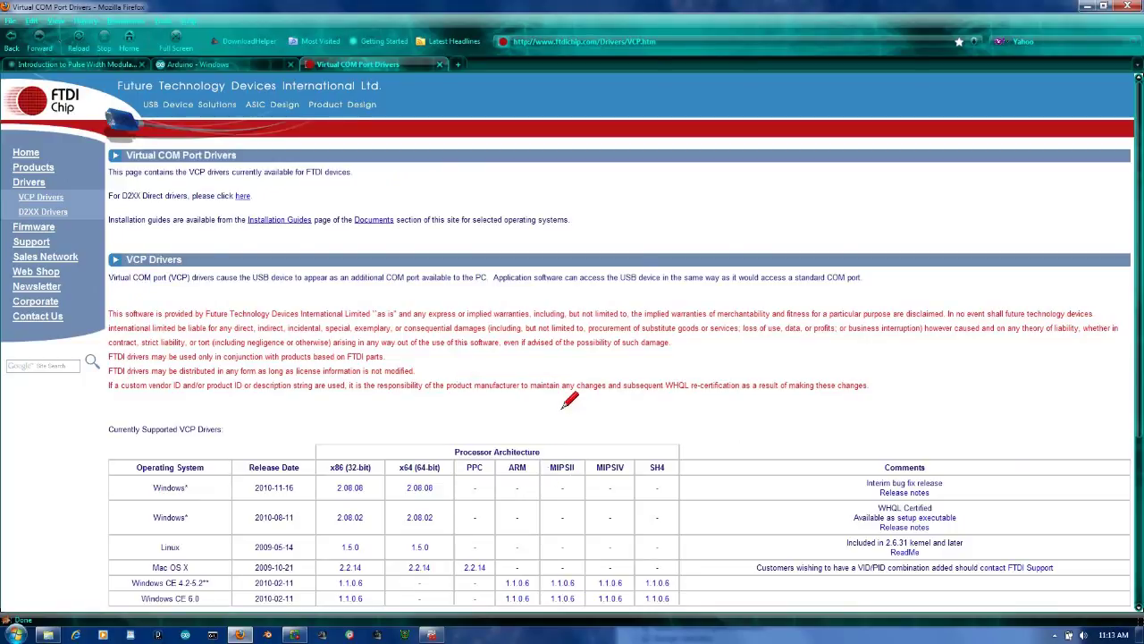
pyautogui.scroll(-2, 541, 378)
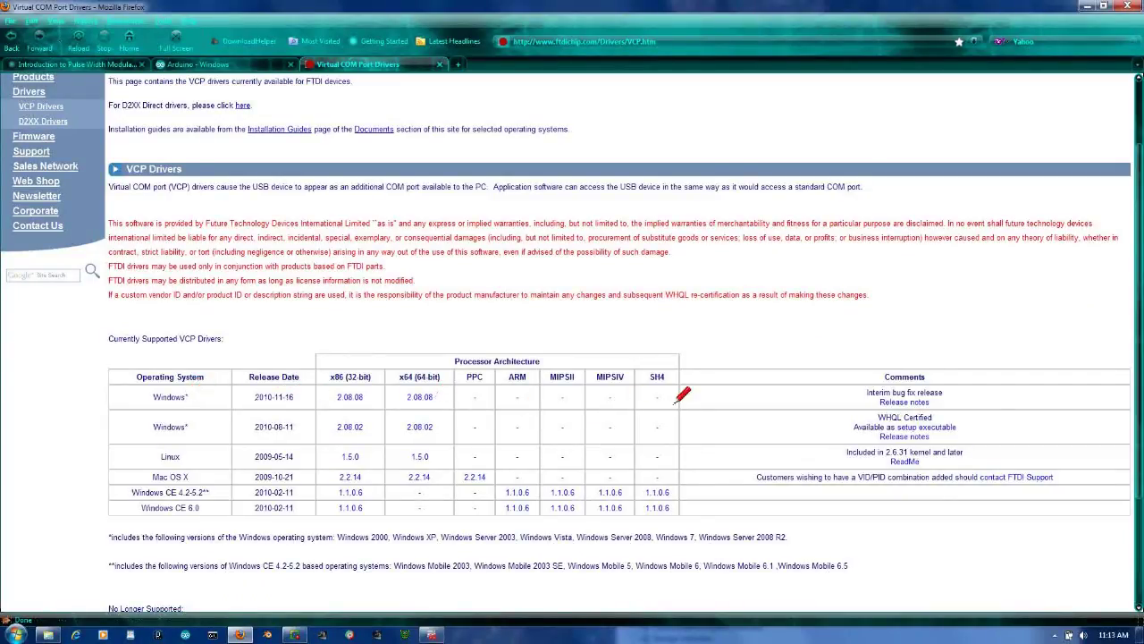
pyautogui.click(419, 395)
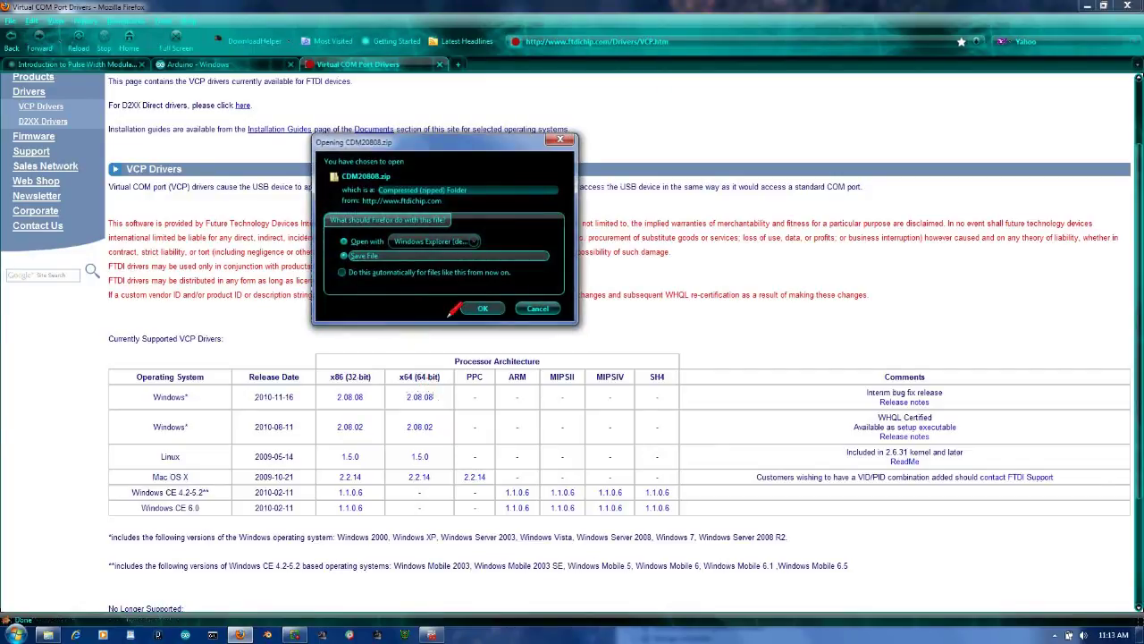
pyautogui.click(478, 308)
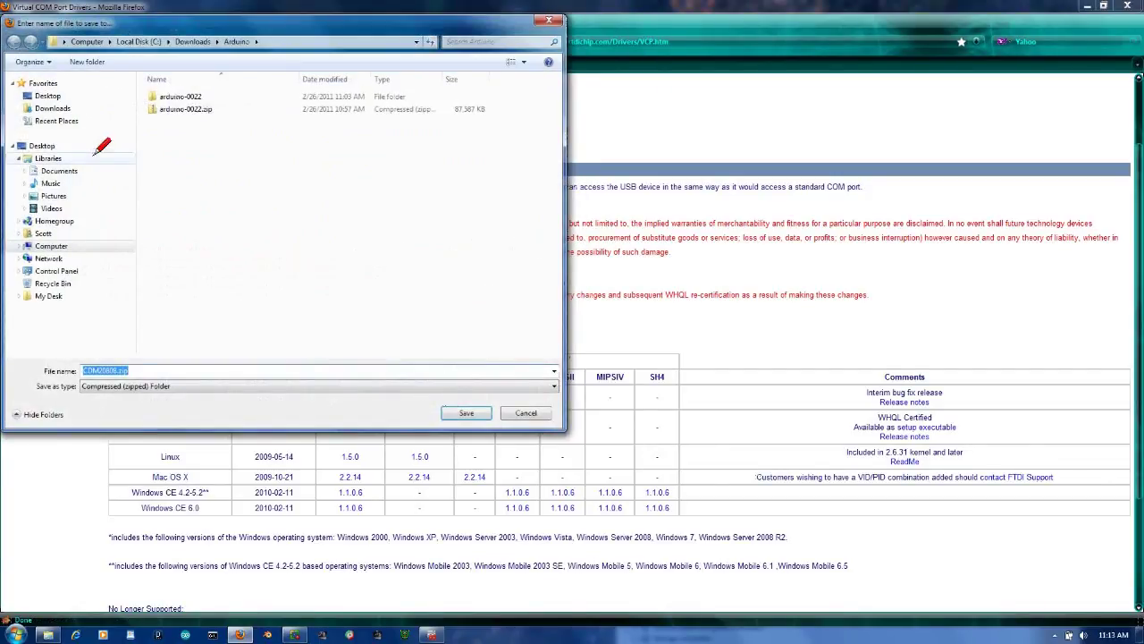
# - Save CDM20808.zip in C:\Downloads\Arduino\arduino-0022\drivers
pyautogui.click(19, 245)
pyautogui.click(26, 258)
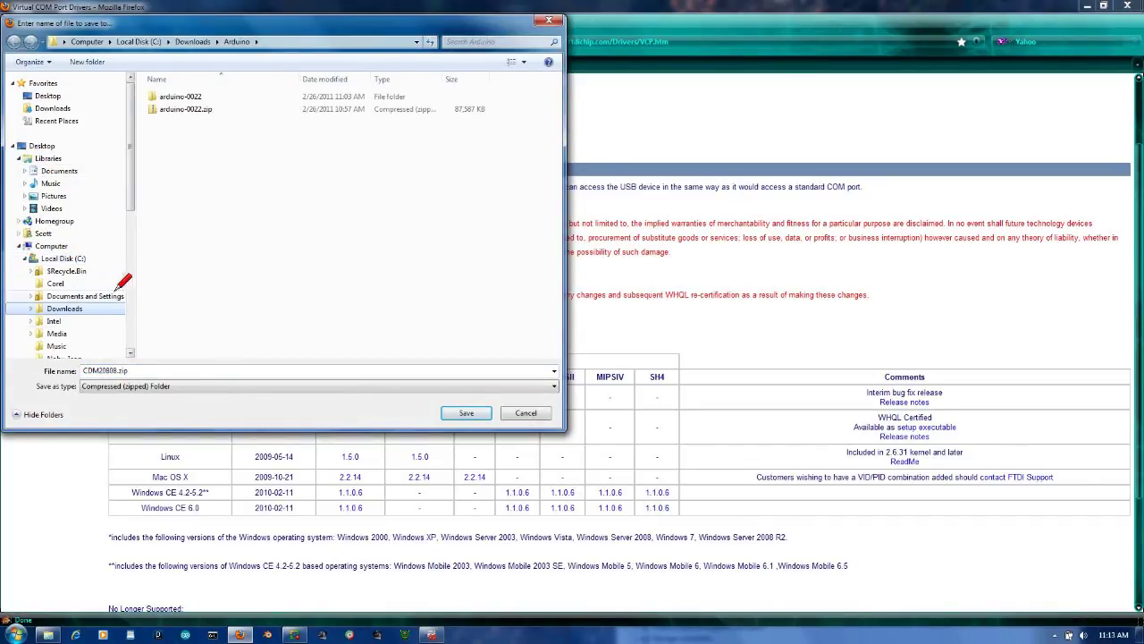
pyautogui.click(32, 308)
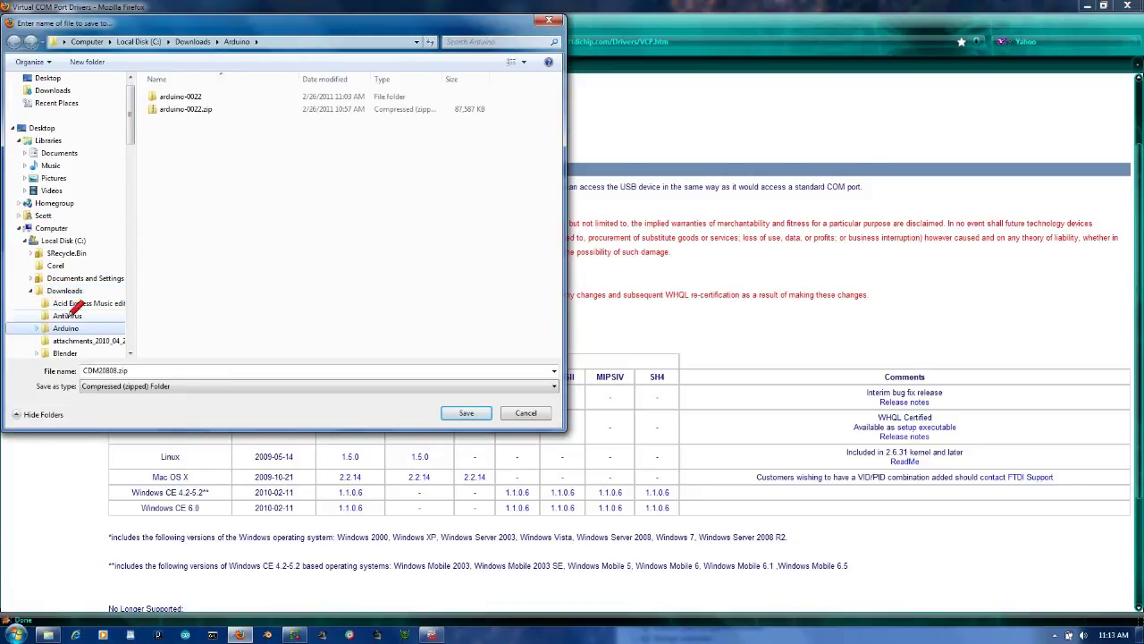
pyautogui.click(38, 328)
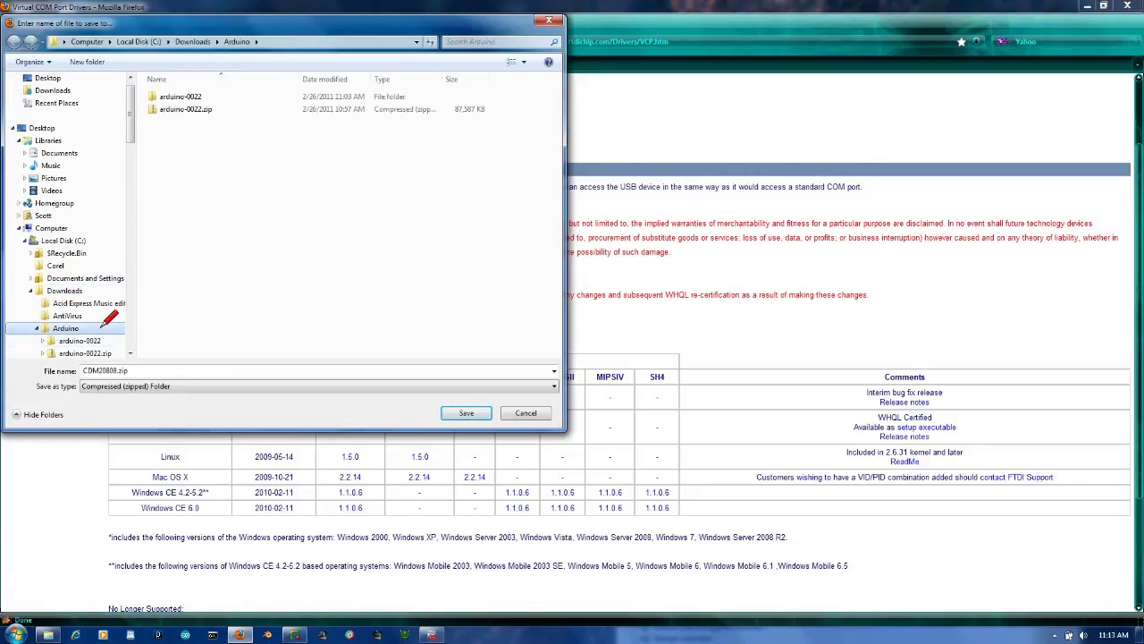
pyautogui.click(70, 340)
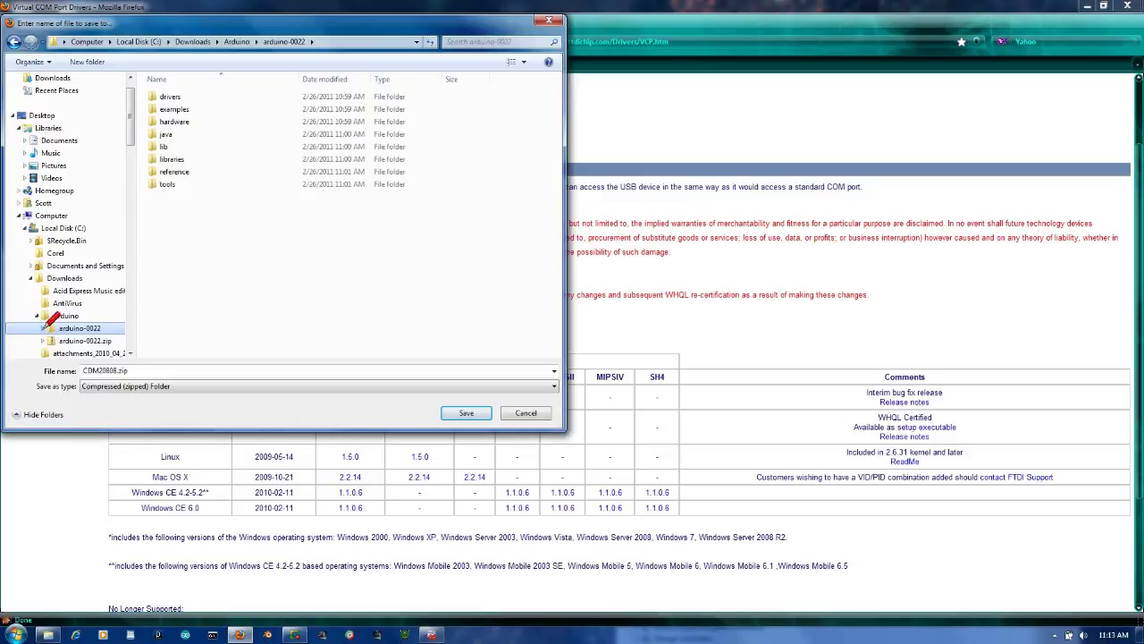
pyautogui.doubleClick(190, 95)
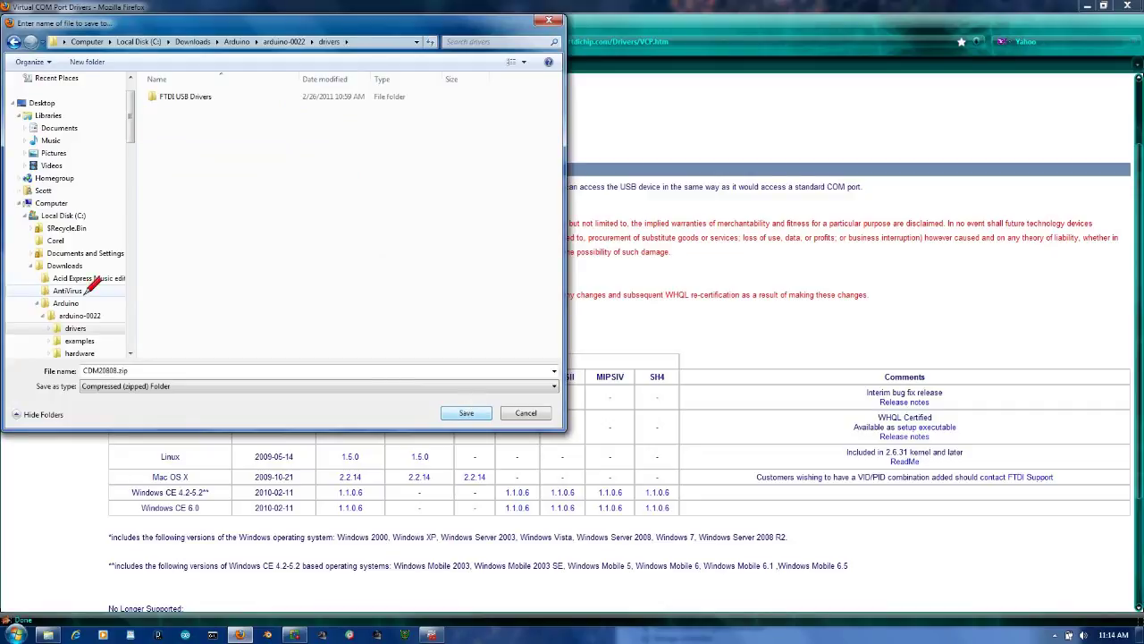
pyautogui.click(466, 413)
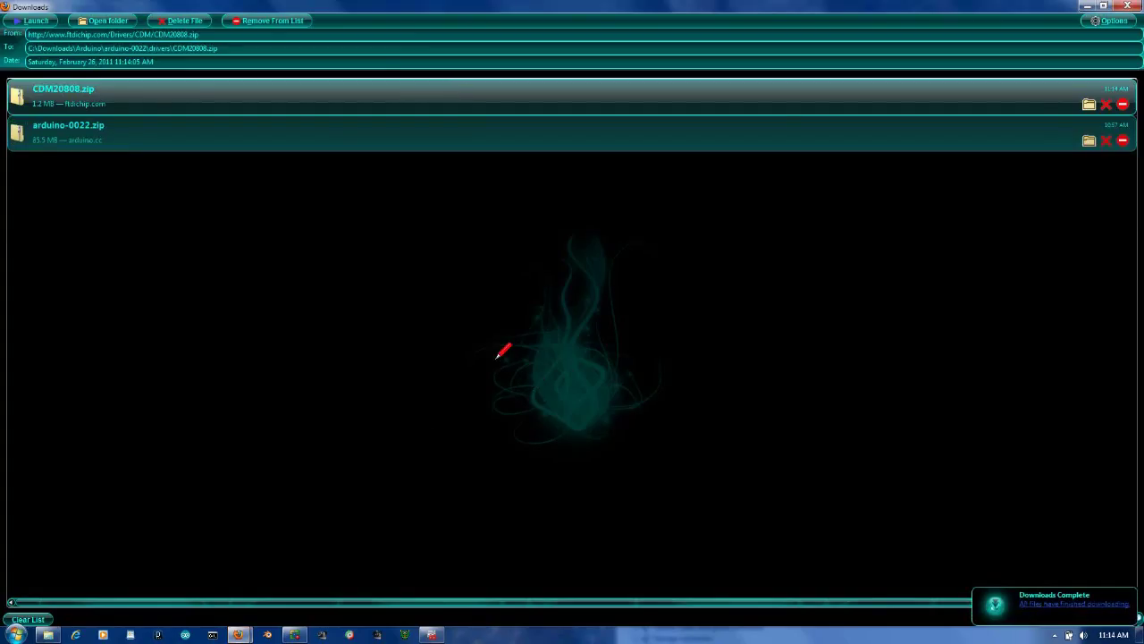
# - Open the downloaded CDM20808.zip and expand the folder tree down to the subfolders of C:\Downloads\Arduino\arduino-0022\drivers
pyautogui.doubleClick(590, 102)
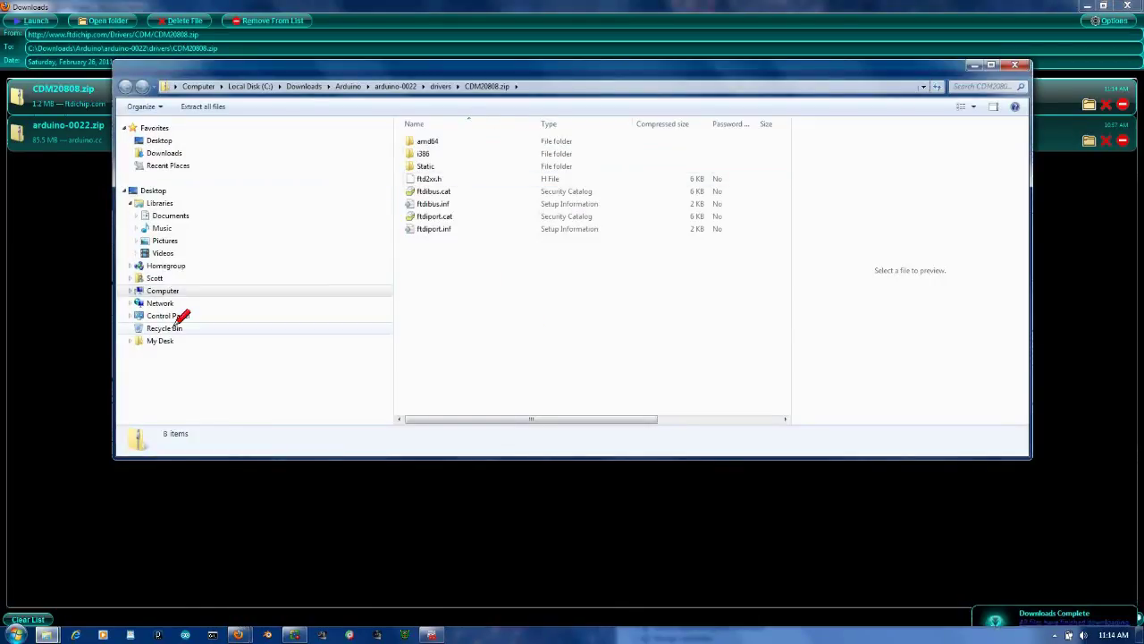
pyautogui.click(141, 289)
pyautogui.click(131, 291)
pyautogui.click(136, 303)
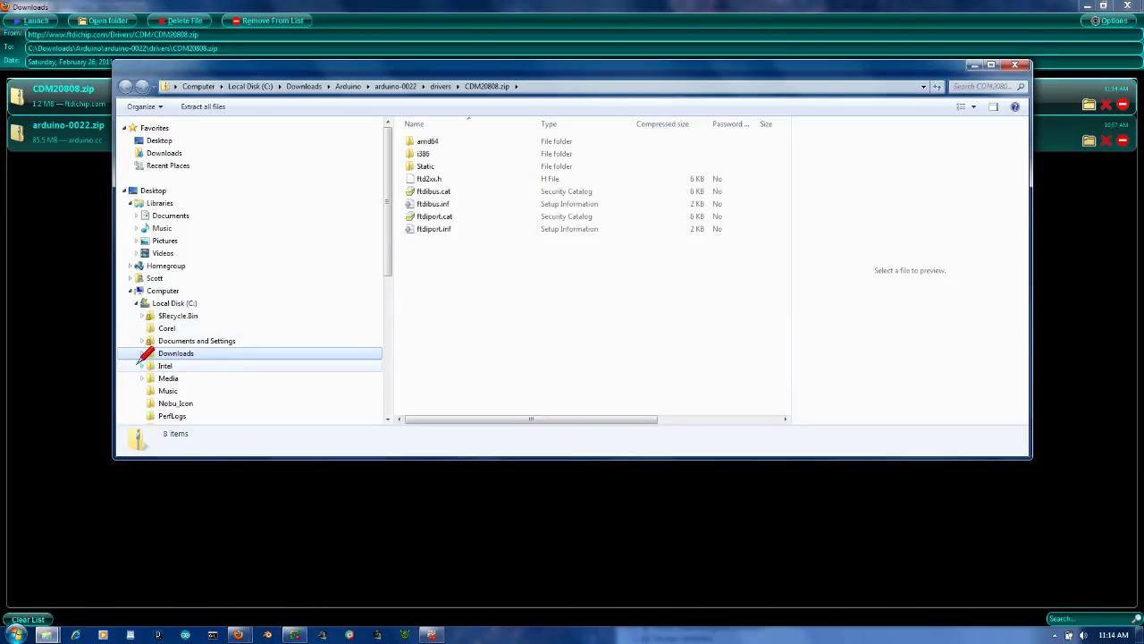
pyautogui.click(141, 353)
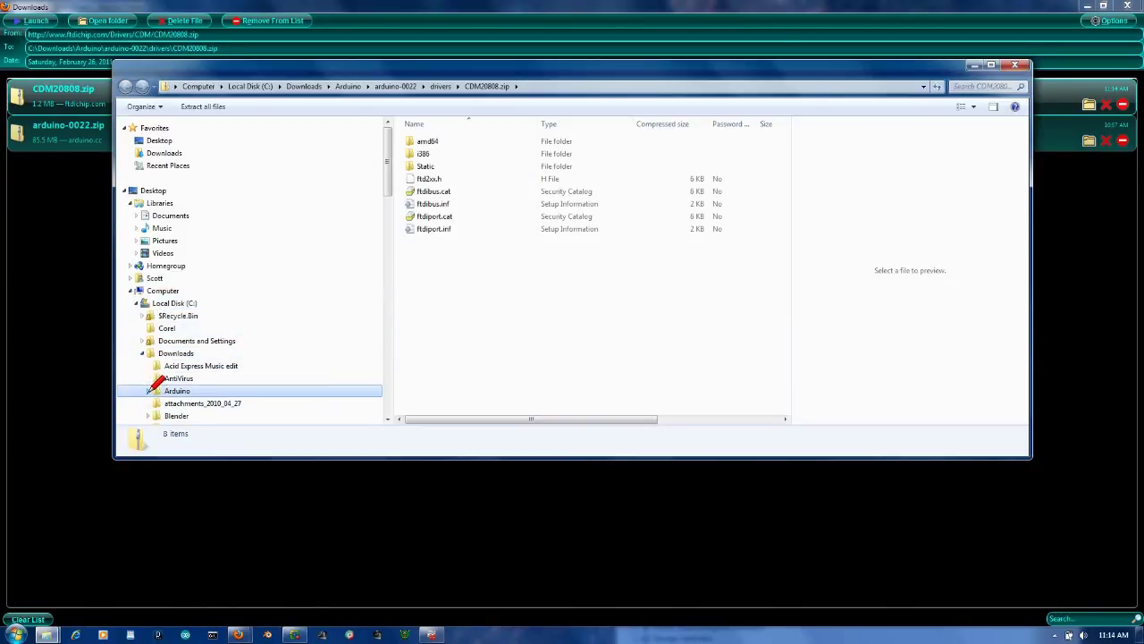
pyautogui.click(148, 391)
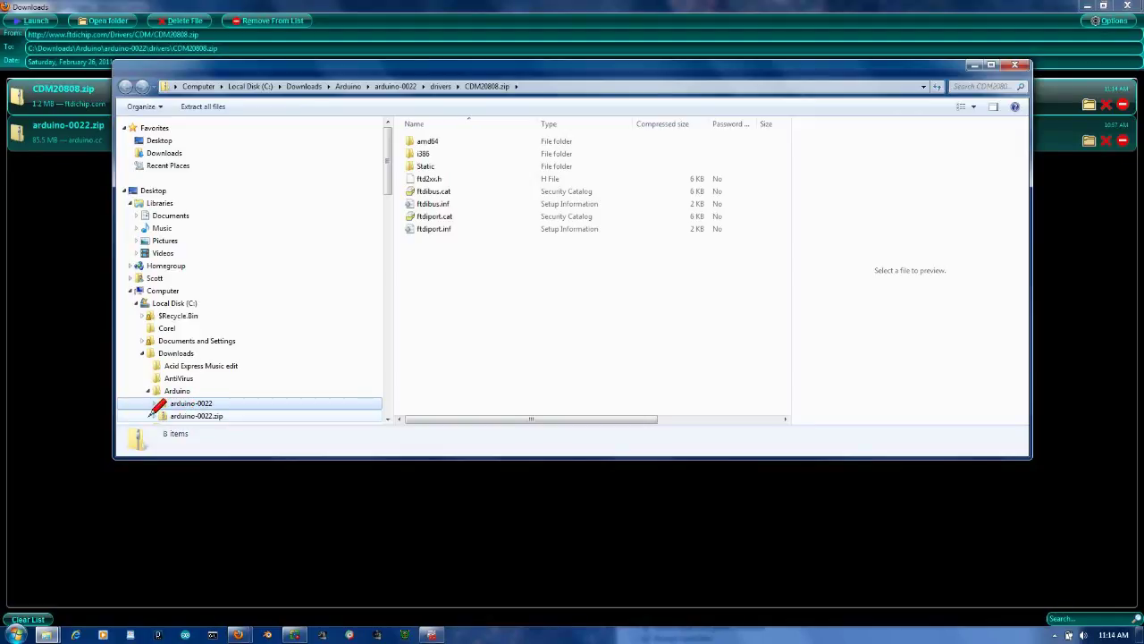
pyautogui.click(155, 403)
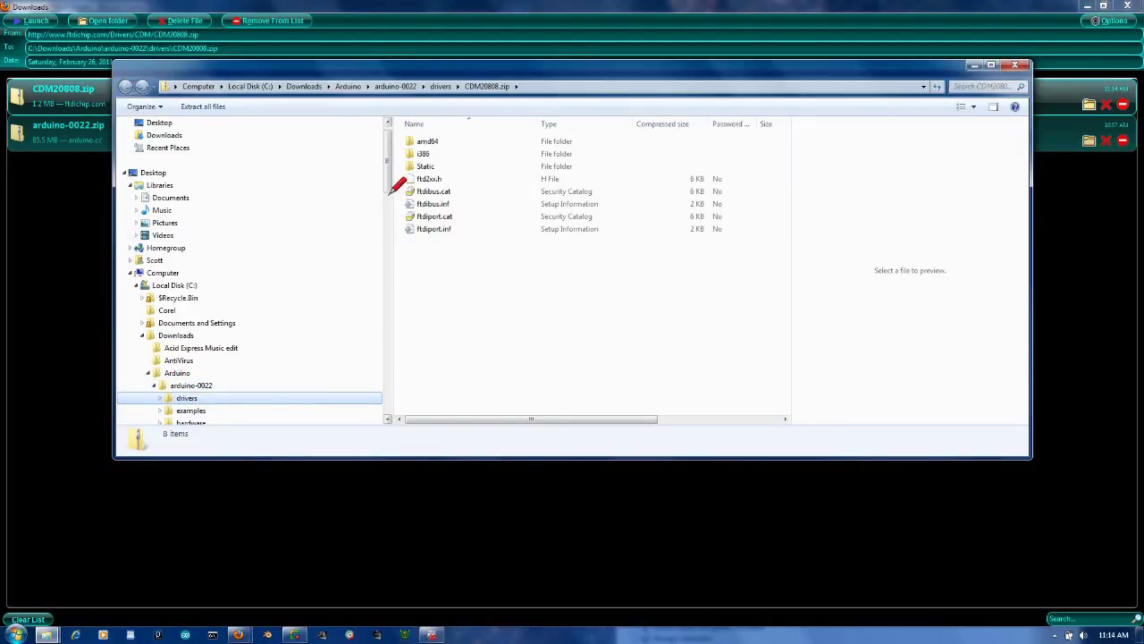
pyautogui.scroll(-6, 388, 205)
pyautogui.click(160, 172)
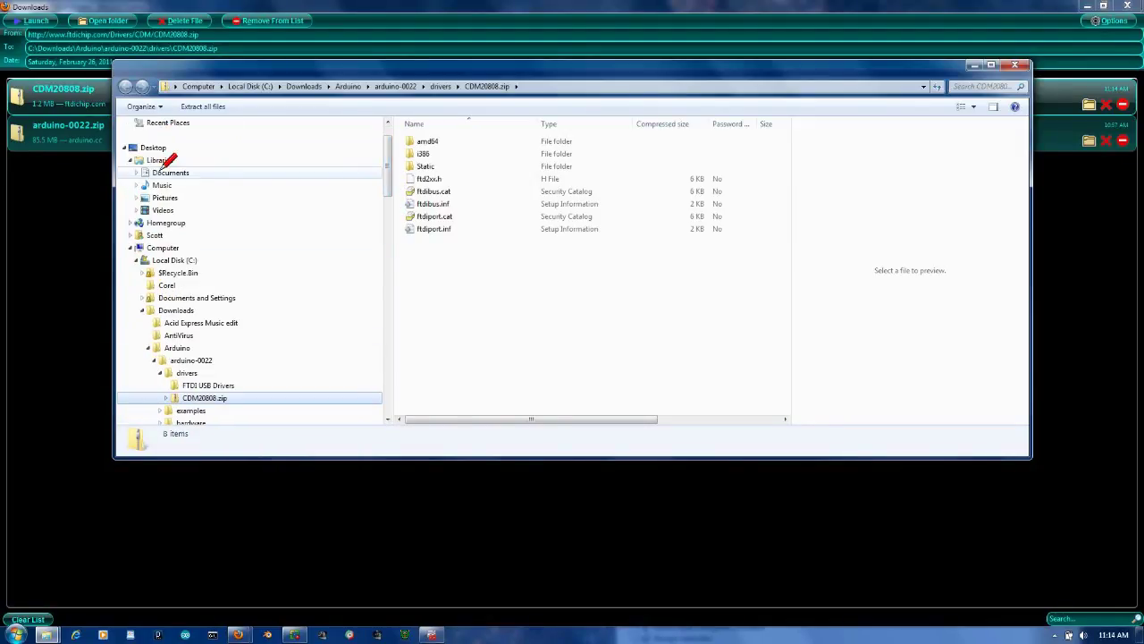
# - Create a folder named FTDI Driver Download inside C:\Downloads\Arduino\arduino-0022\drivers
pyautogui.click(439, 141)
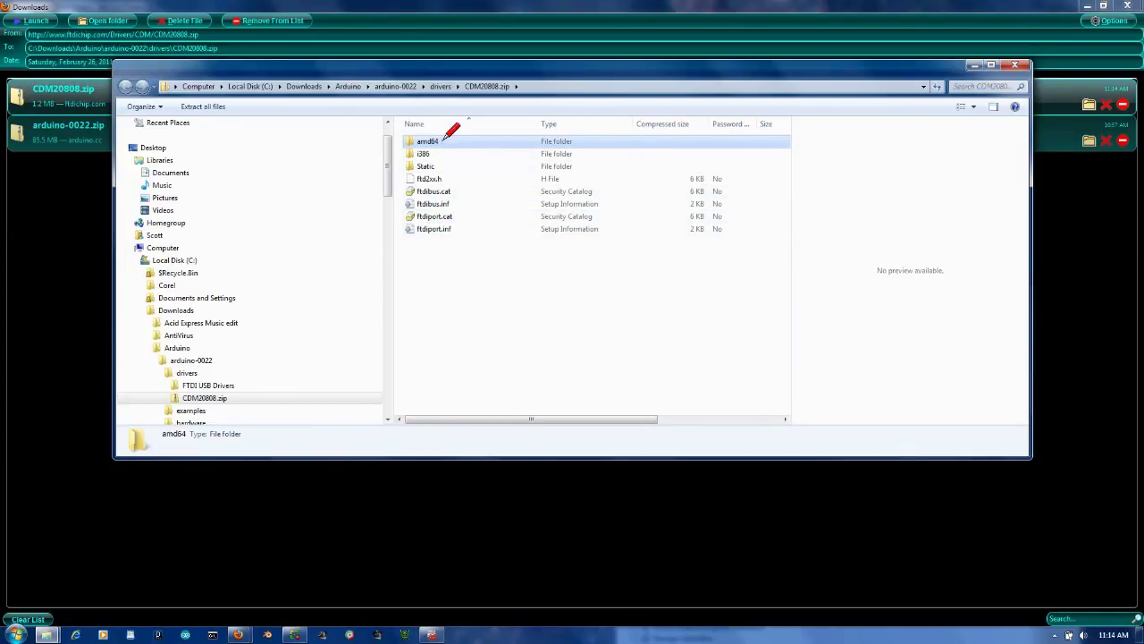
pyautogui.keyDown('shift'); pyautogui.click(439, 228); pyautogui.keyUp('shift')
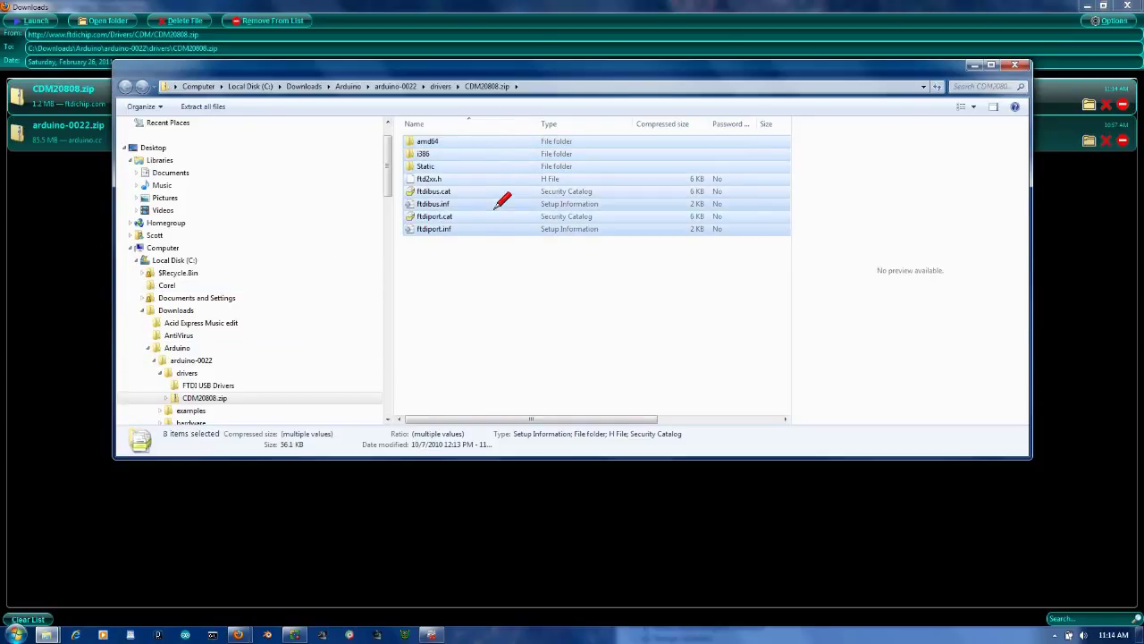
pyautogui.click(189, 372)
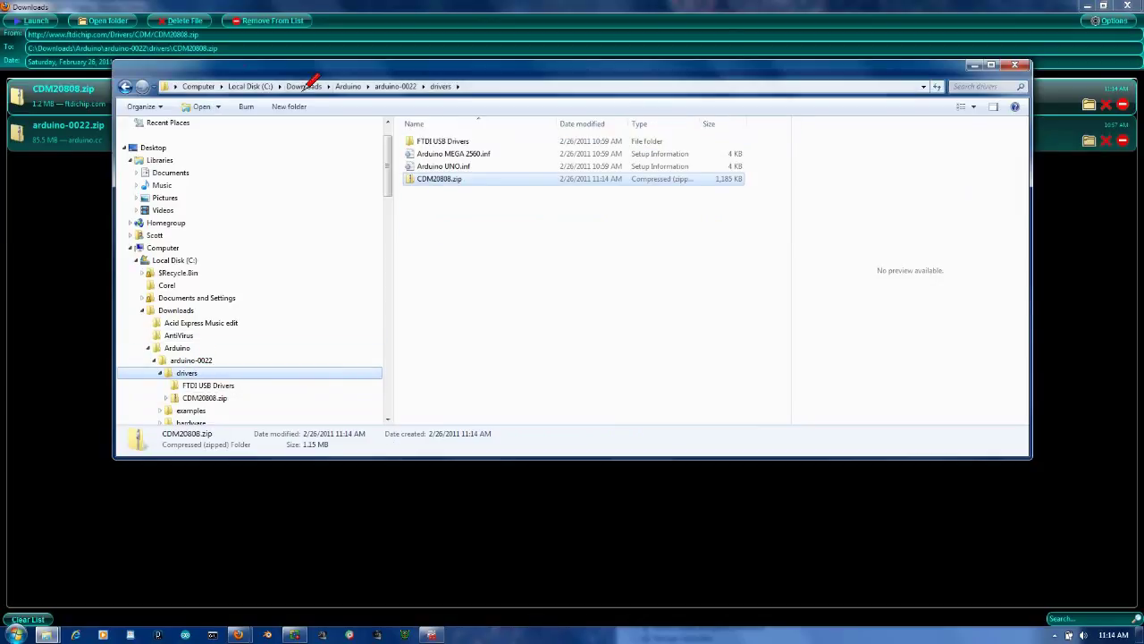
pyautogui.click(290, 107)
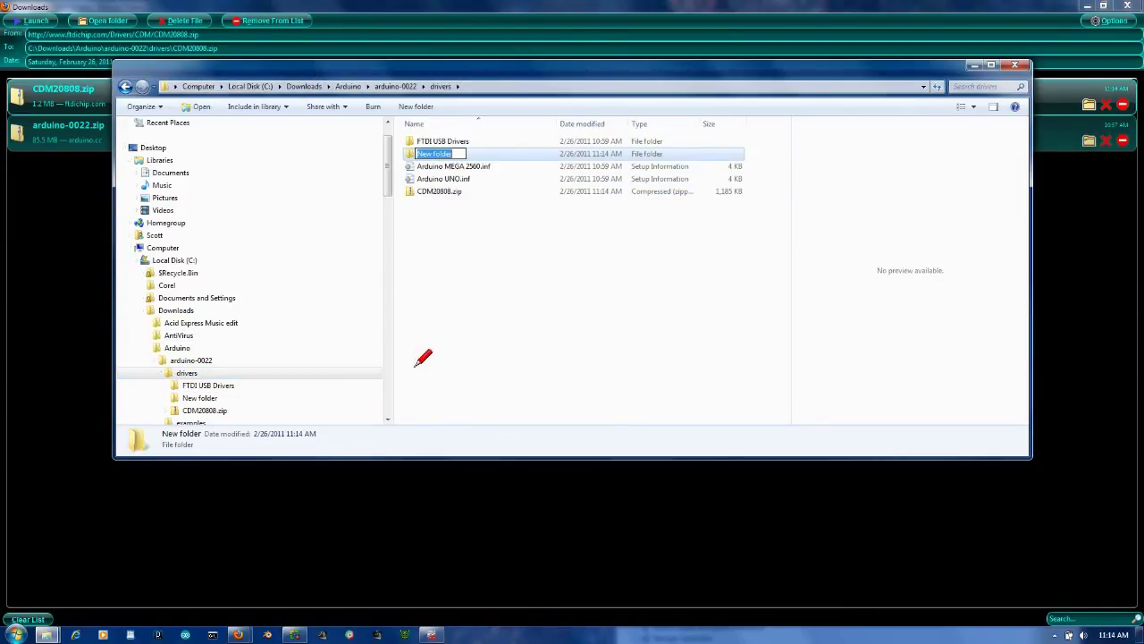
pyautogui.write('FTDI Driver Download')
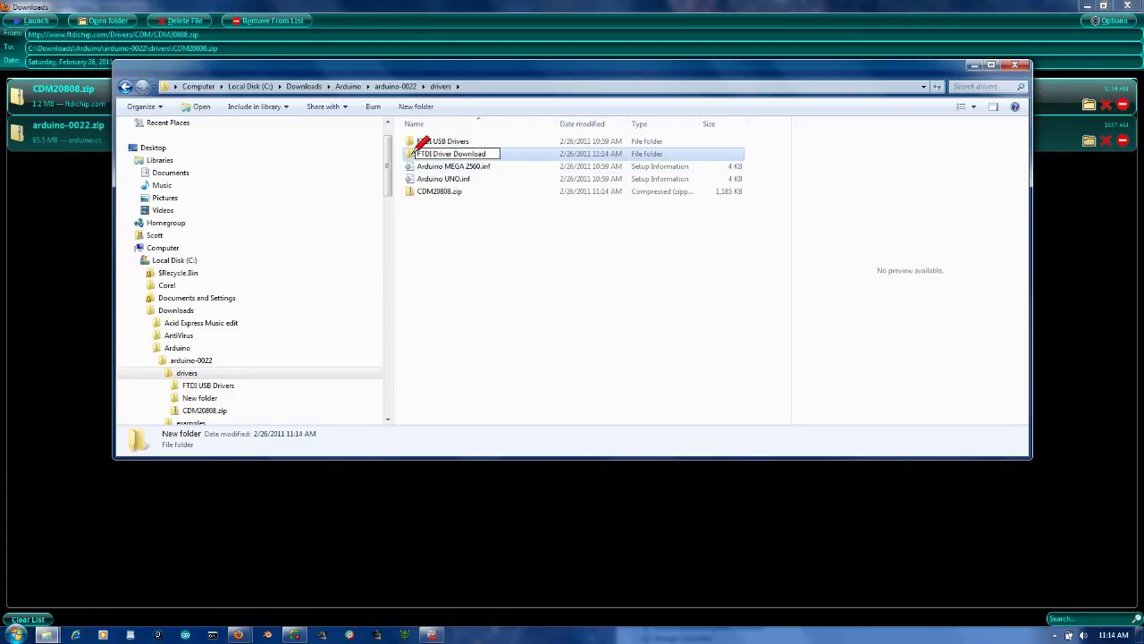
pyautogui.press('Return')
# - Extract all files and folders of CDM20808.zip into the FTDI Driver Download folder, and view its i386 subfolder
pyautogui.click(227, 404)
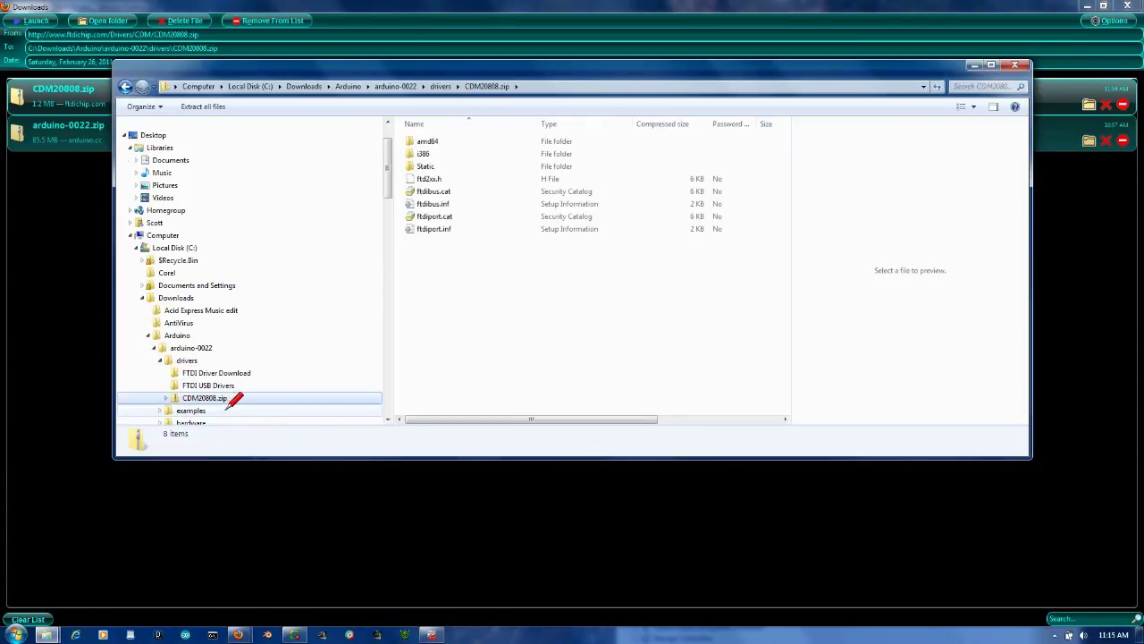
pyautogui.click(428, 143)
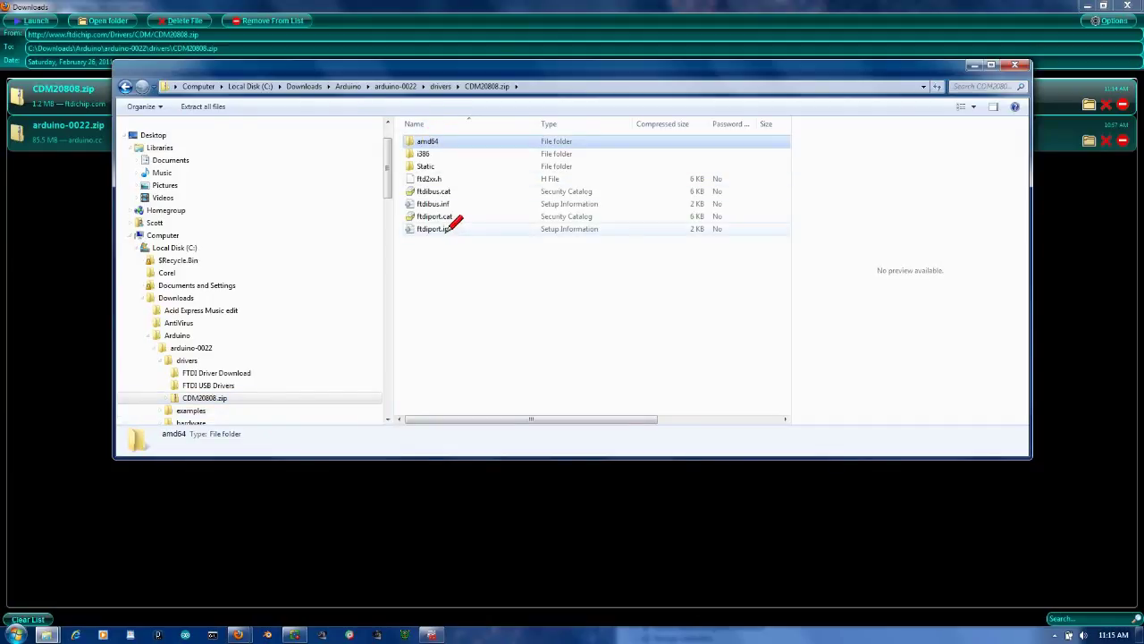
pyautogui.keyDown('shift'); pyautogui.click(453, 227); pyautogui.keyUp('shift')
pyautogui.moveTo(507, 168); pyautogui.dragTo(263, 372)
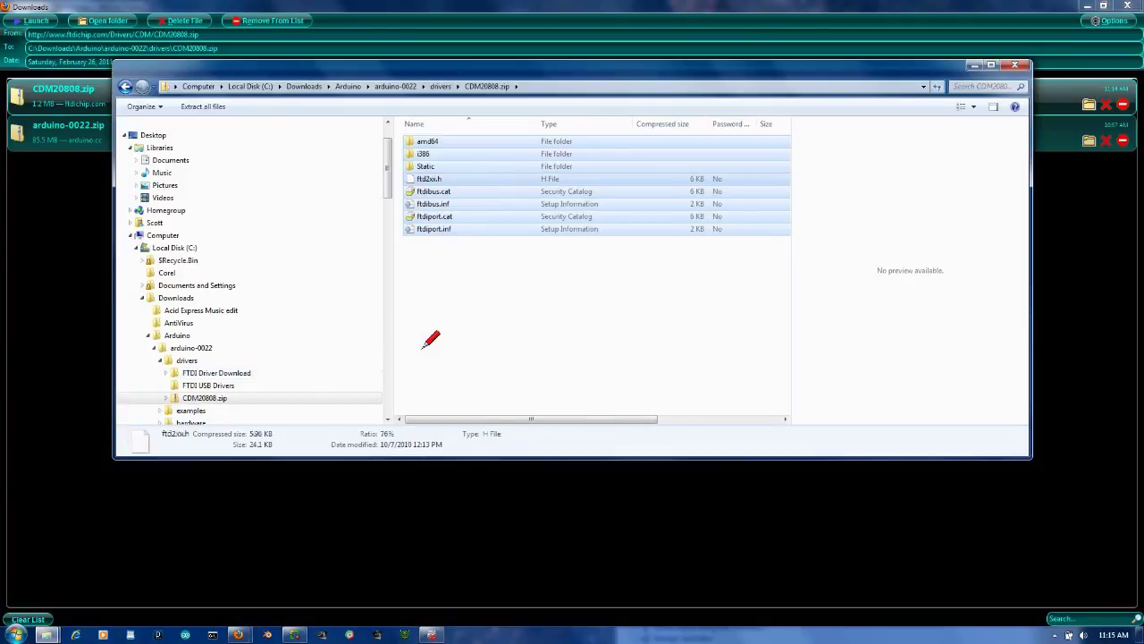
pyautogui.click(221, 373)
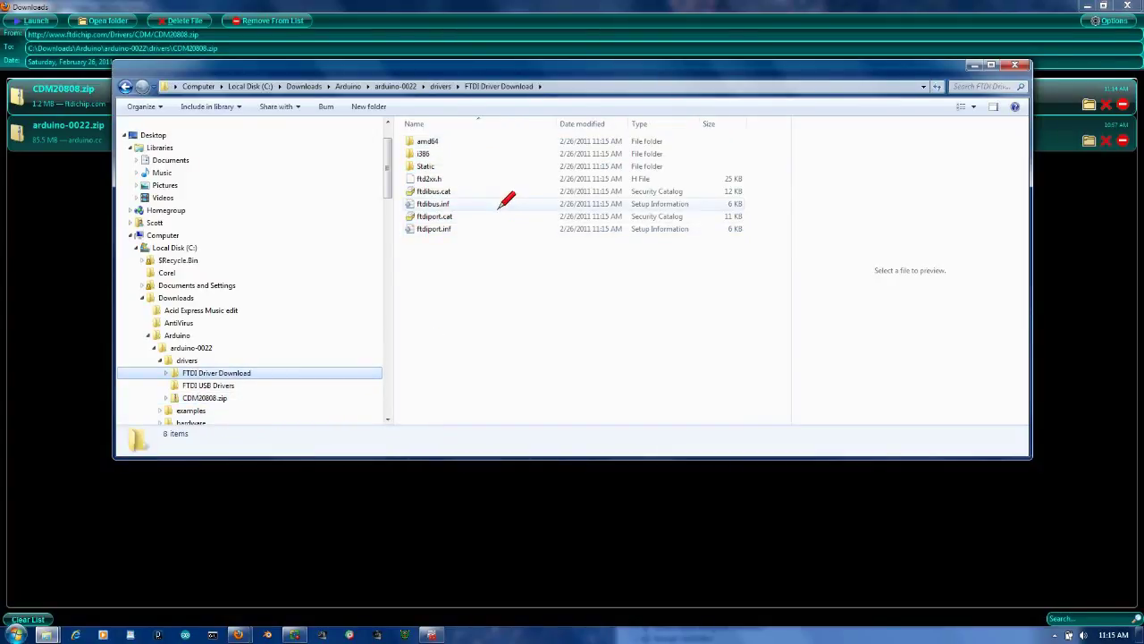
pyautogui.doubleClick(425, 154)
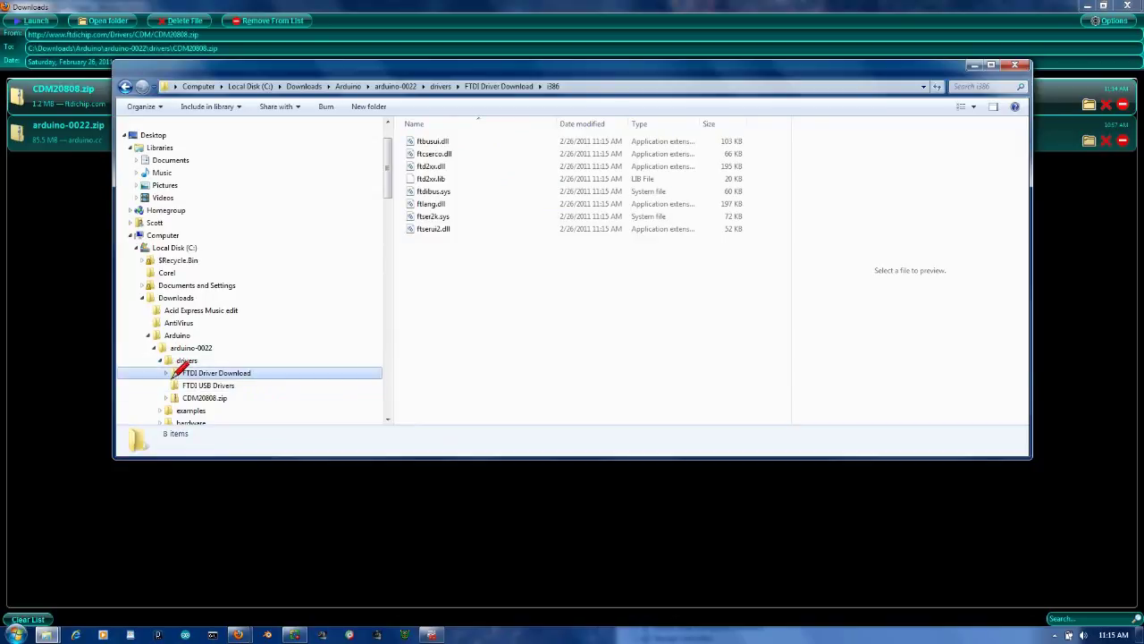
pyautogui.click(160, 360)
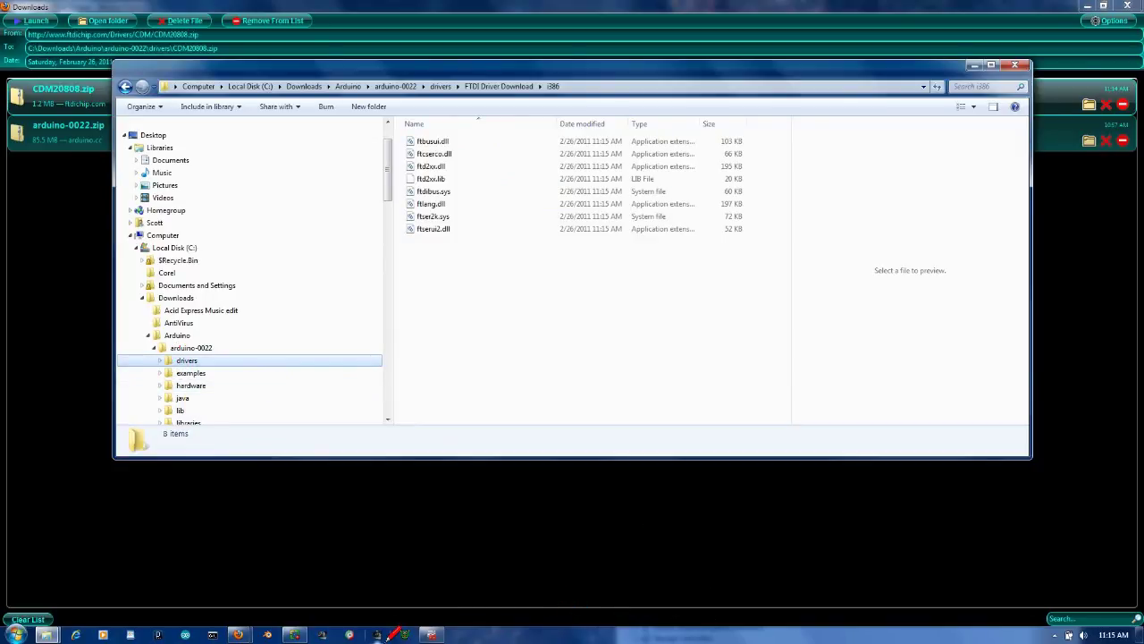
# - In Device Manager, update the FT232R USB UART driver from C:\Downloads\Arduino\arduino-0022 including subfolders, allowing the device software installation
pyautogui.click(444, 636)
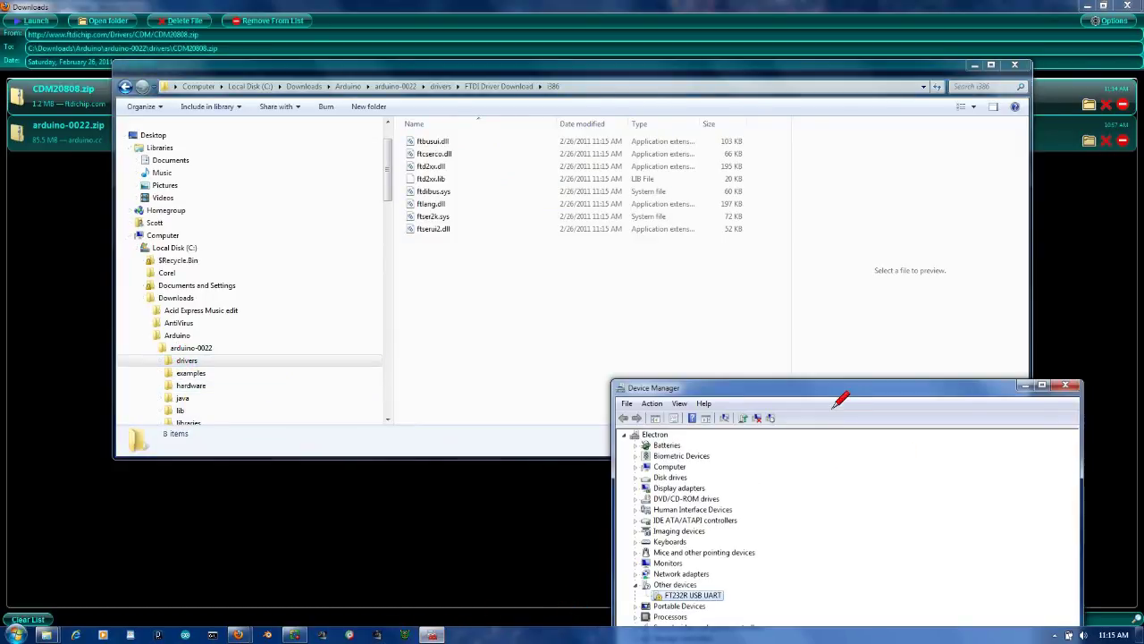
pyautogui.moveTo(842, 384); pyautogui.dragTo(869, 191)
pyautogui.rightClick(720, 398)
pyautogui.click(773, 407)
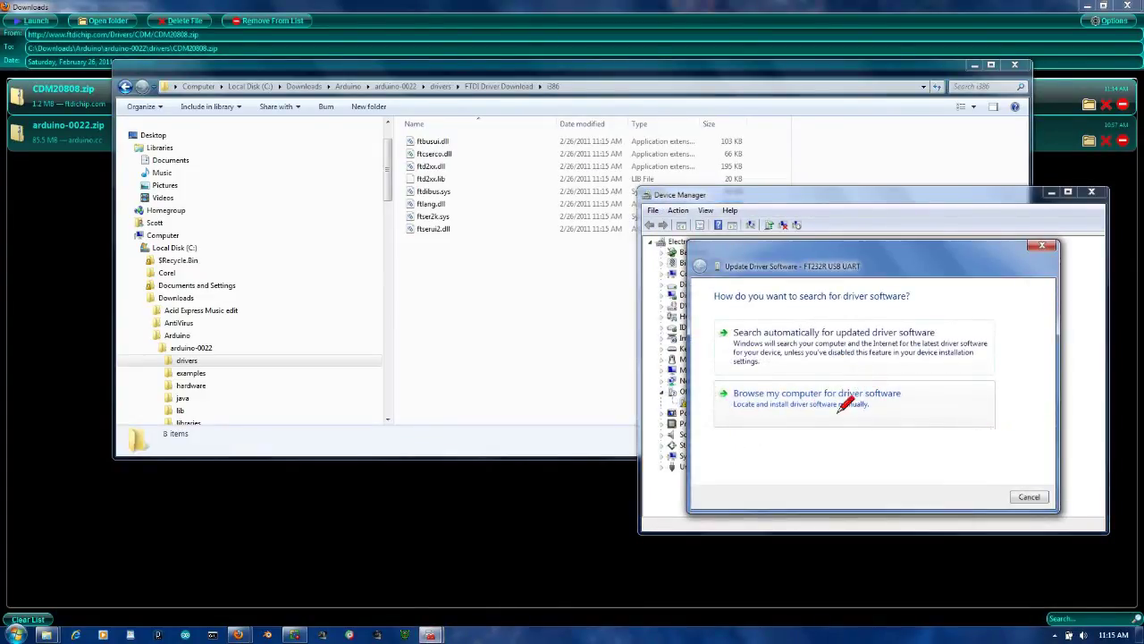
pyautogui.click(800, 396)
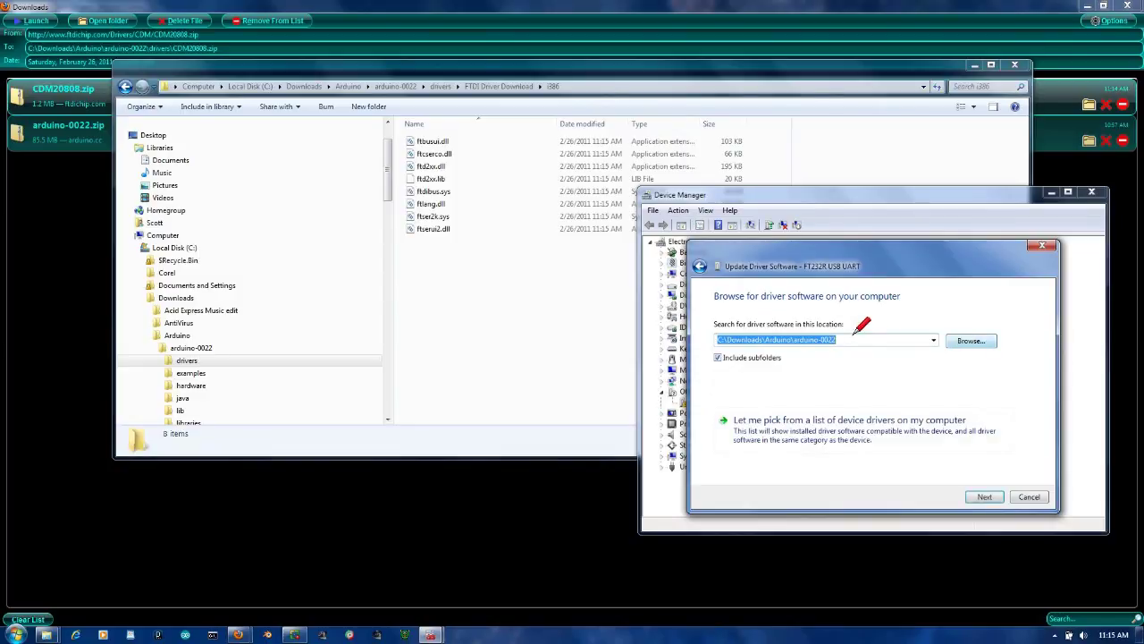
pyautogui.click(982, 494)
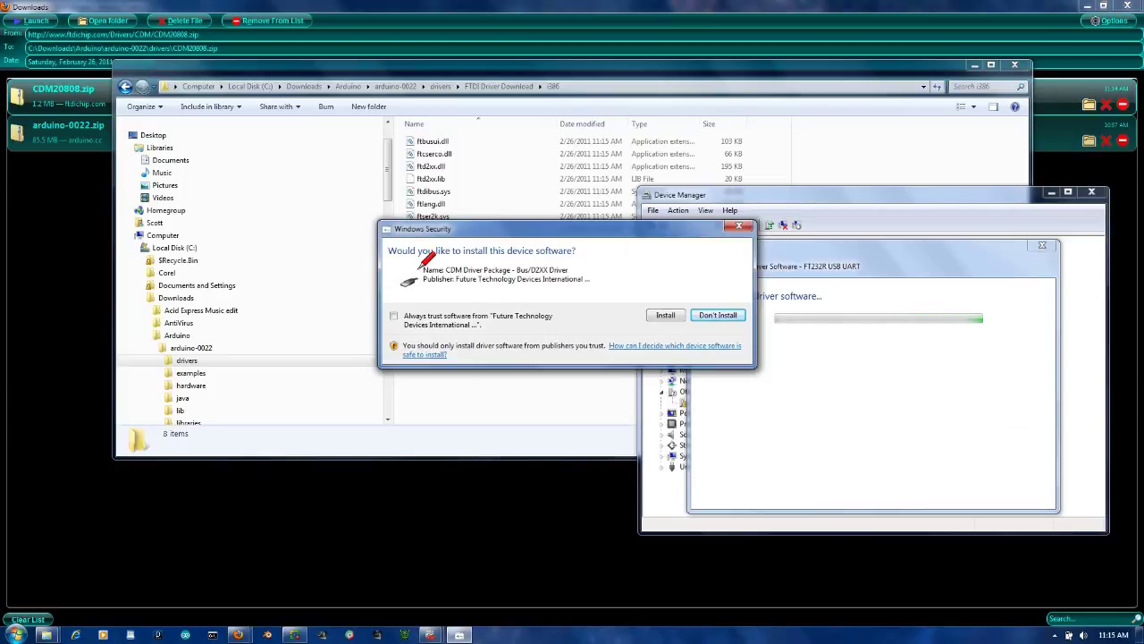
pyautogui.click(667, 314)
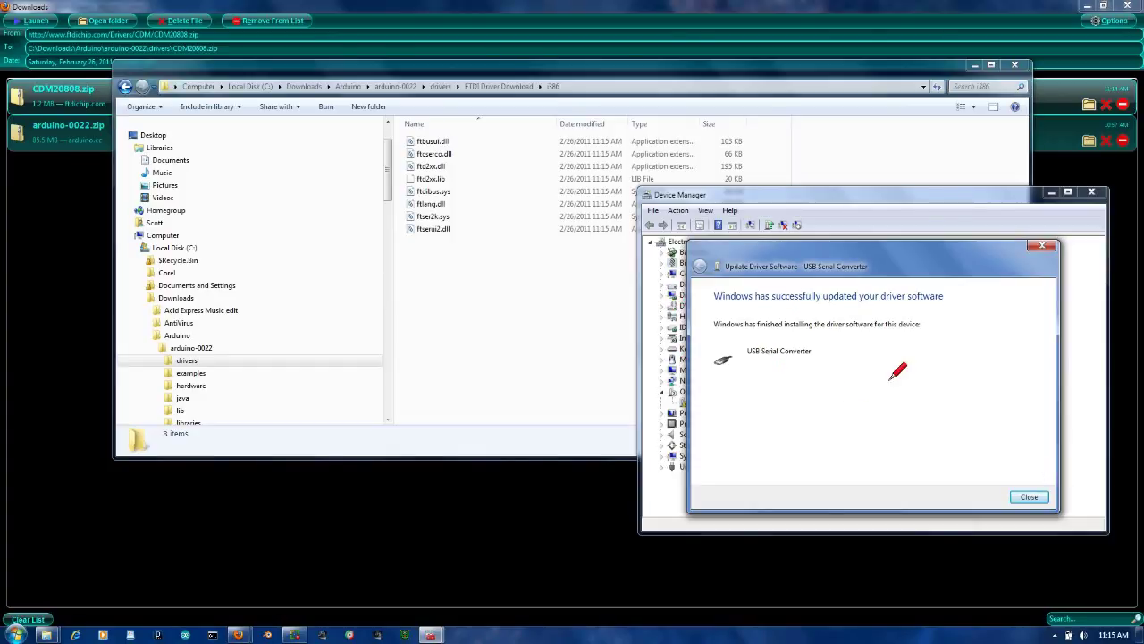
pyautogui.click(1029, 495)
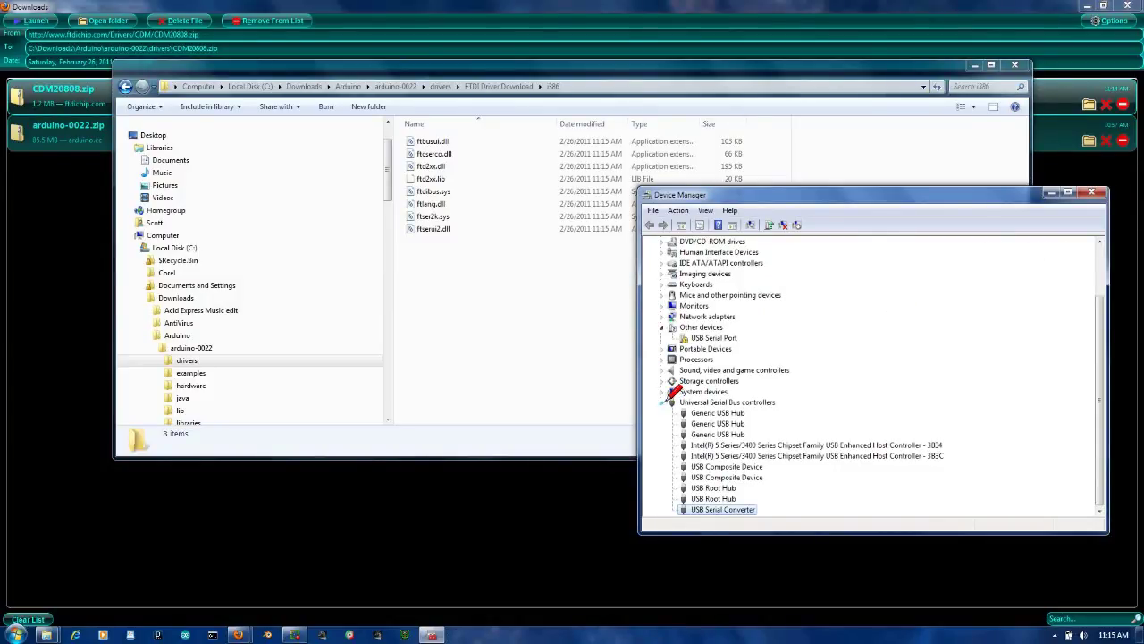
# - Update the USB Serial Port driver from C:\Downloads\Arduino\arduino-0022, always trusting Future Technology Devices International software, and close Device Manager
pyautogui.click(721, 336)
pyautogui.rightClick(722, 337)
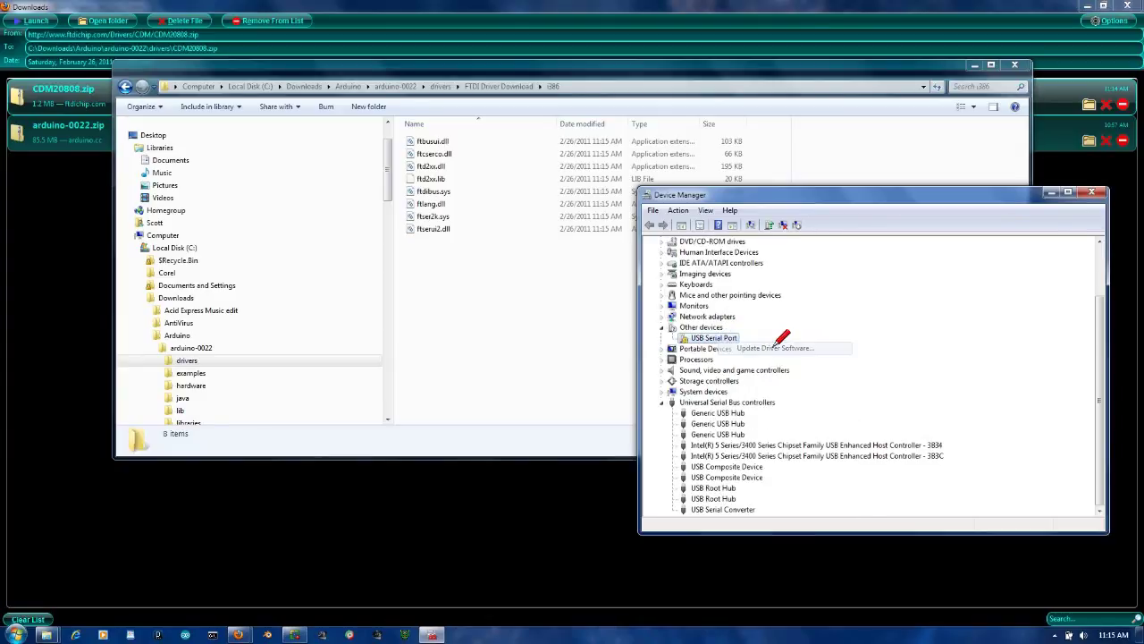
pyautogui.click(775, 347)
pyautogui.click(792, 373)
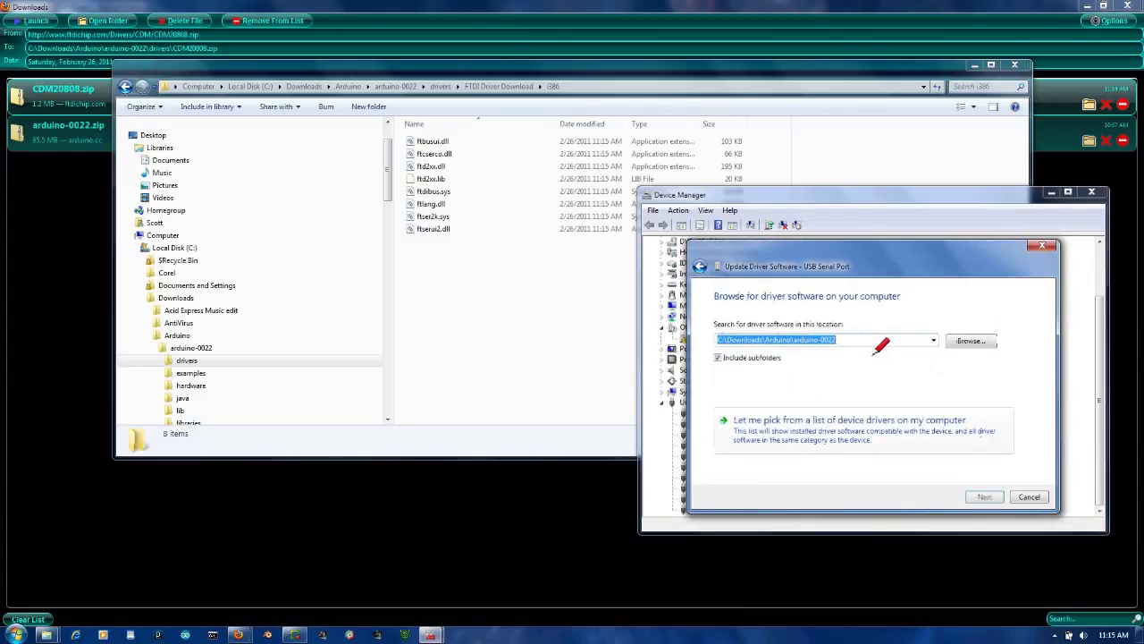
pyautogui.click(984, 496)
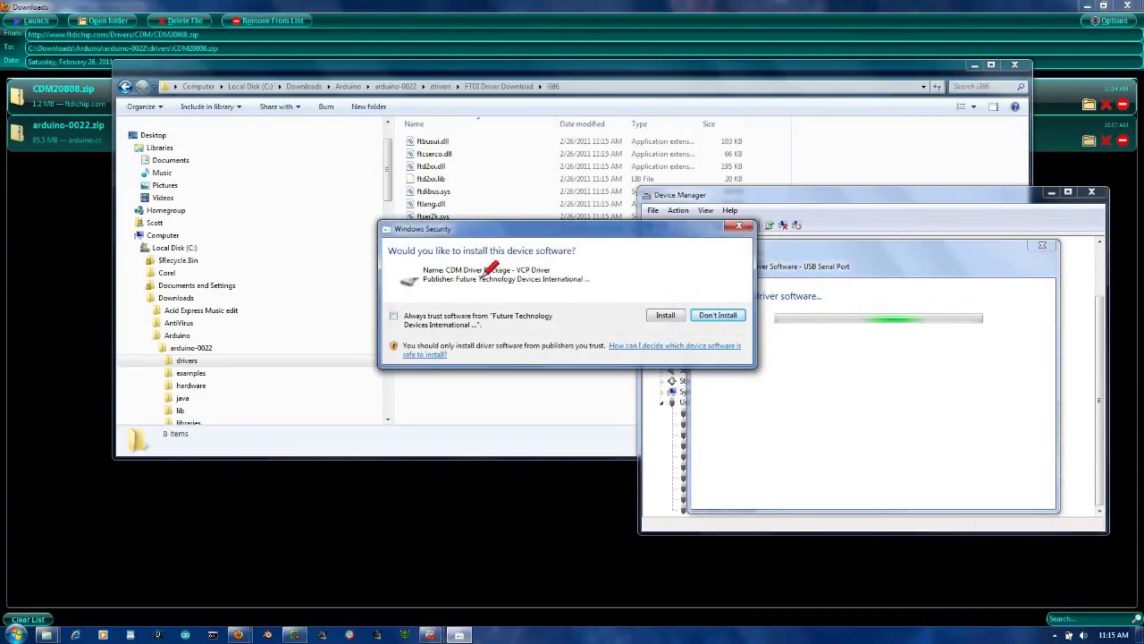
pyautogui.click(394, 316)
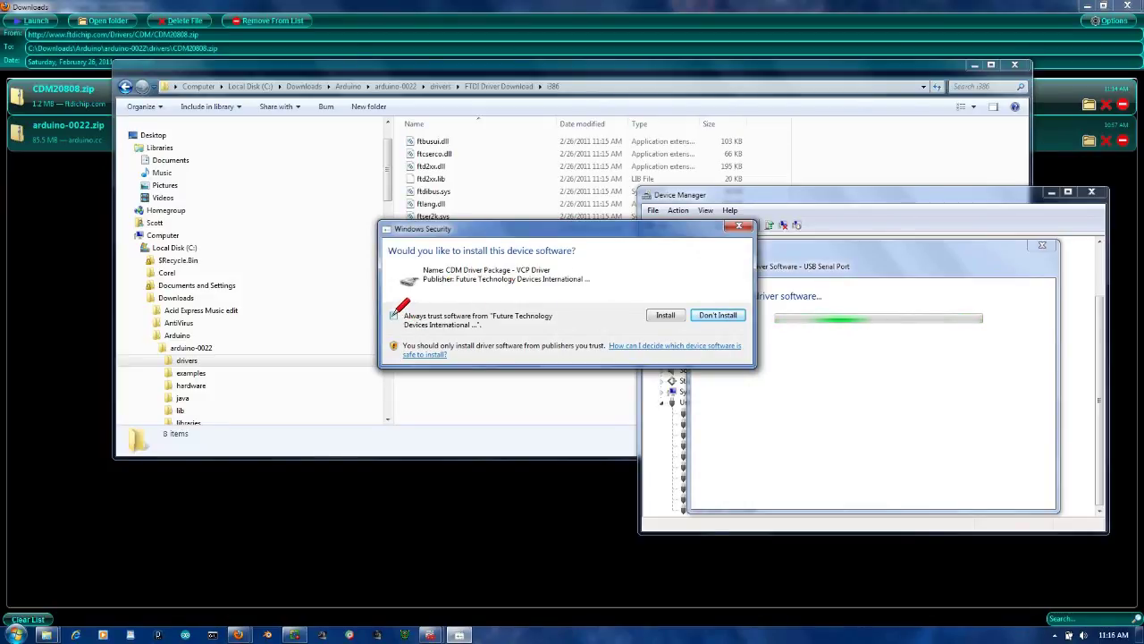
pyautogui.click(665, 315)
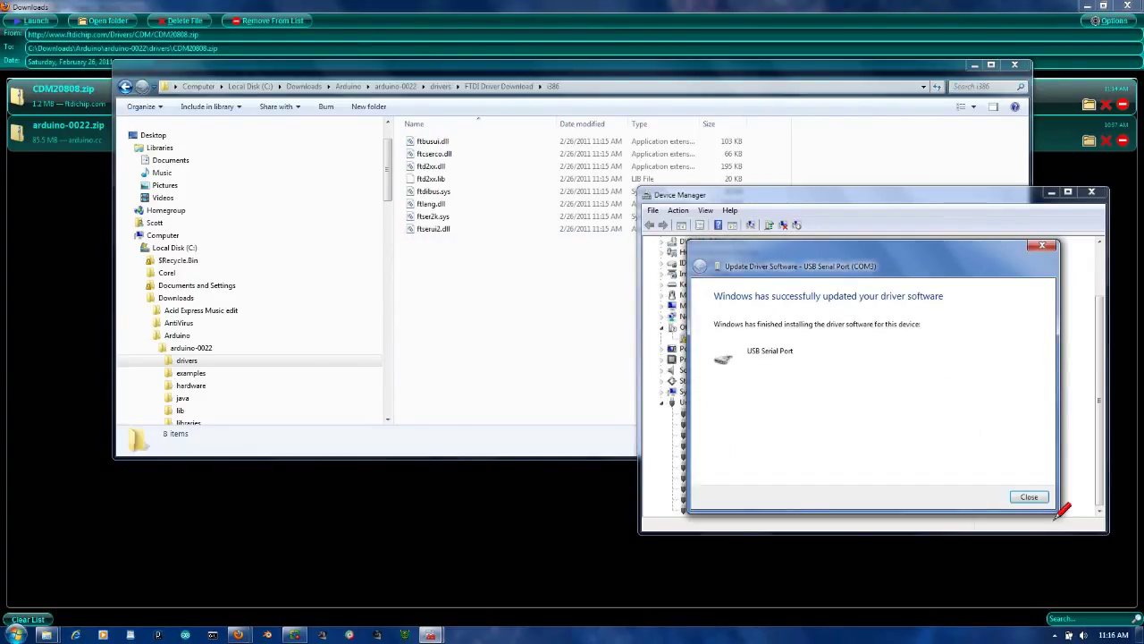
pyautogui.click(1029, 497)
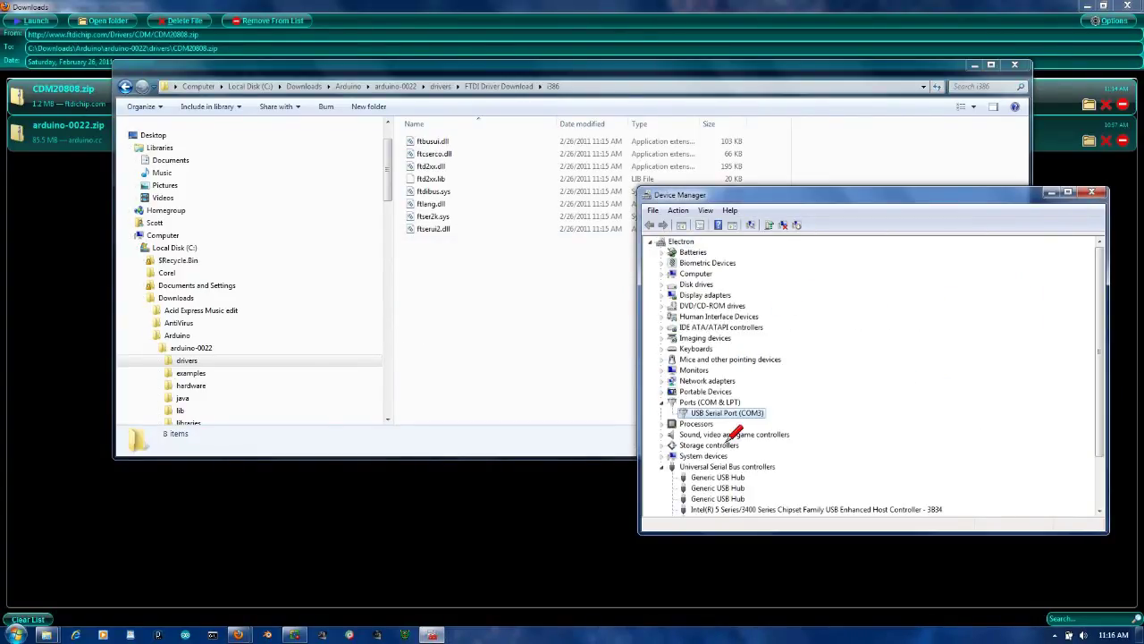
pyautogui.click(662, 402)
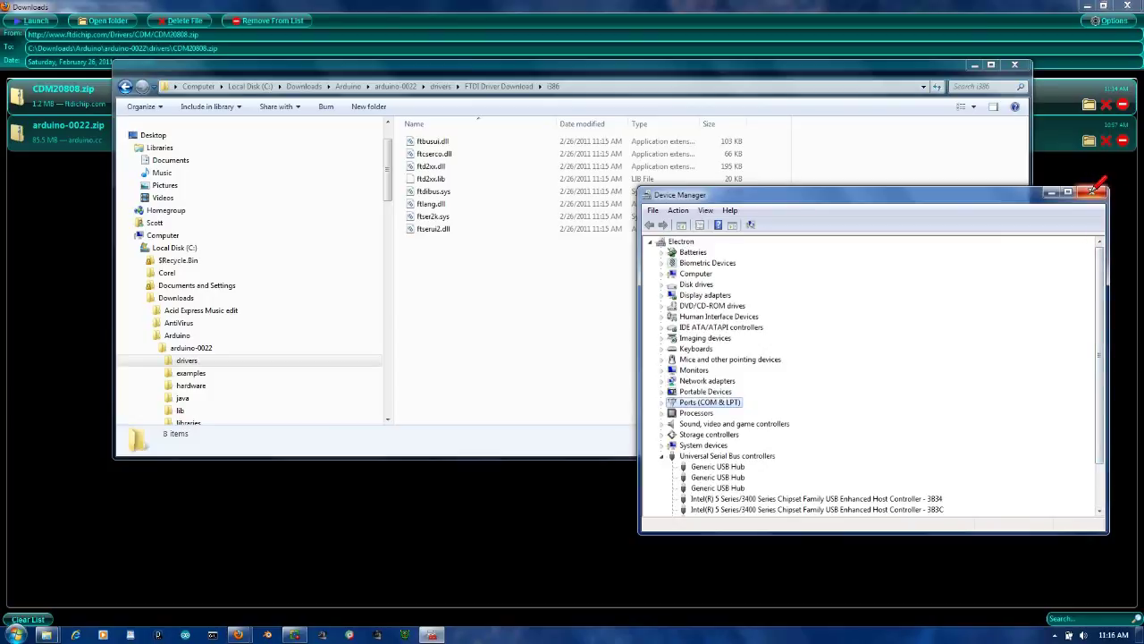
pyautogui.click(1091, 191)
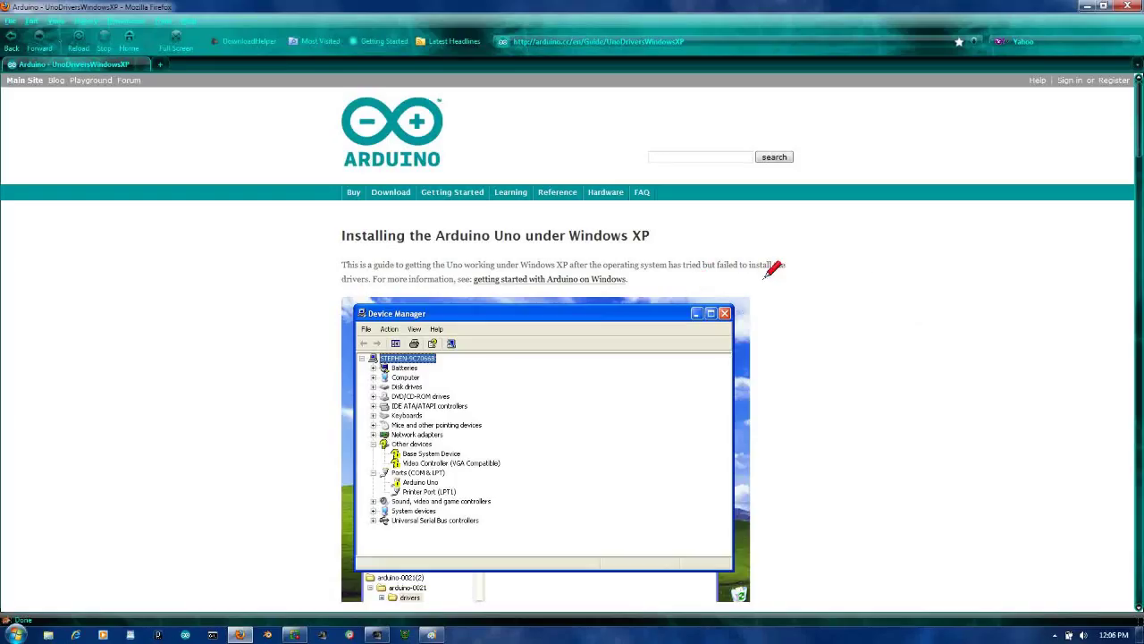
# - Return to the Arduino Windows guide in Firefox and review the sections on connecting the board and installing the Arduino Uno drivers
pyautogui.click(12, 40)
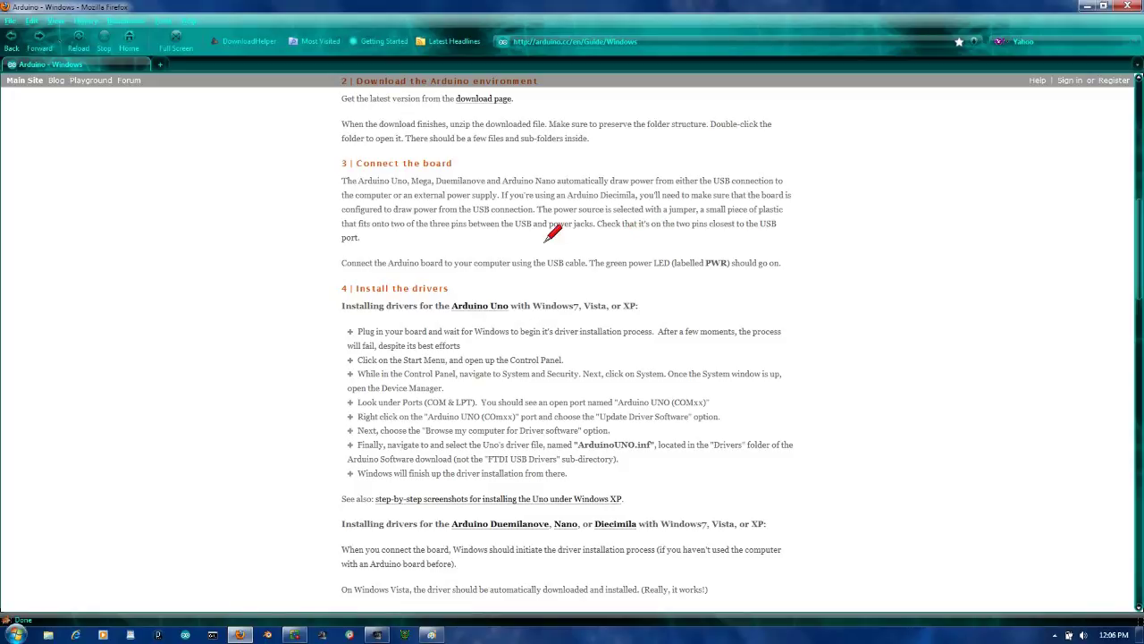
pyautogui.scroll(-1, 615, 280)
pyautogui.scroll(2, 598, 268)
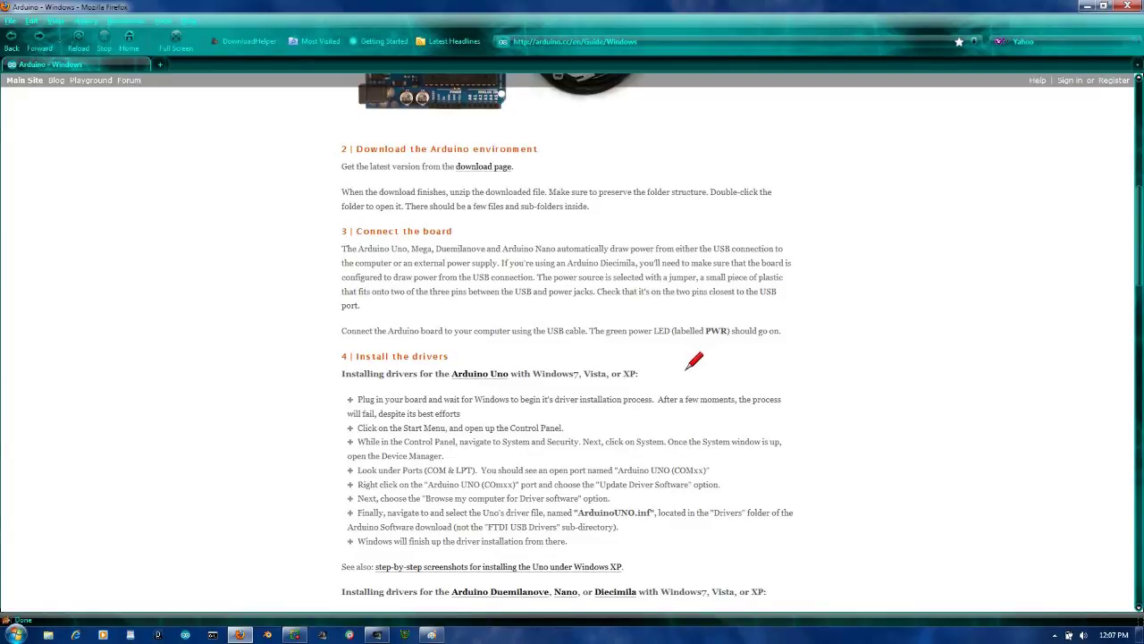
pyautogui.scroll(-3, 691, 362)
pyautogui.scroll(5, 688, 365)
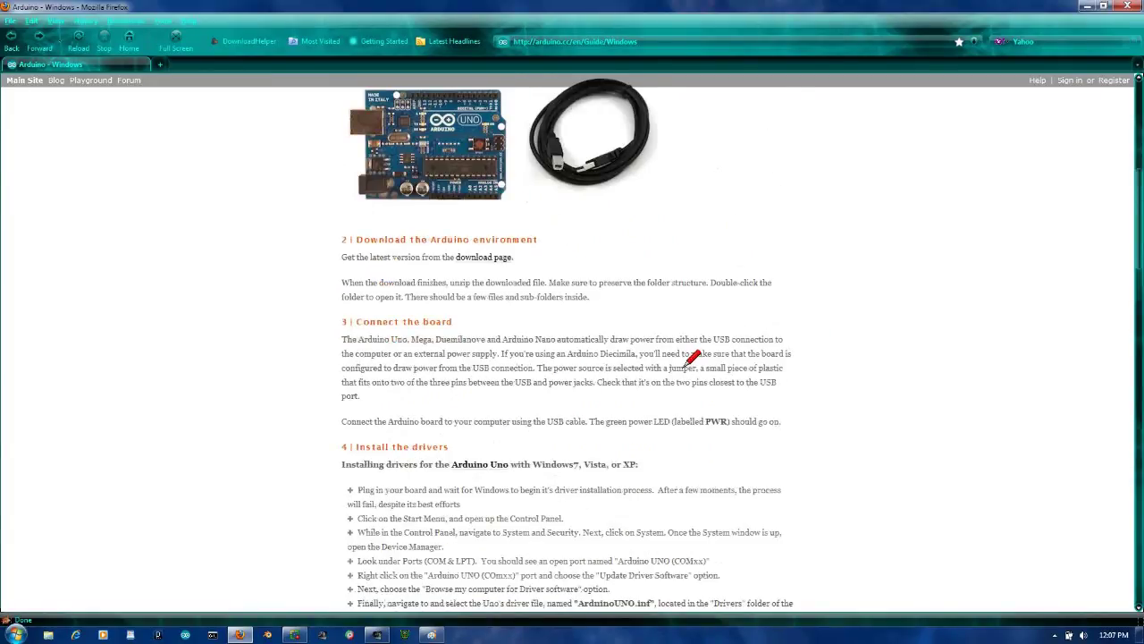
pyautogui.scroll(-2, 687, 365)
pyautogui.scroll(-2, 666, 393)
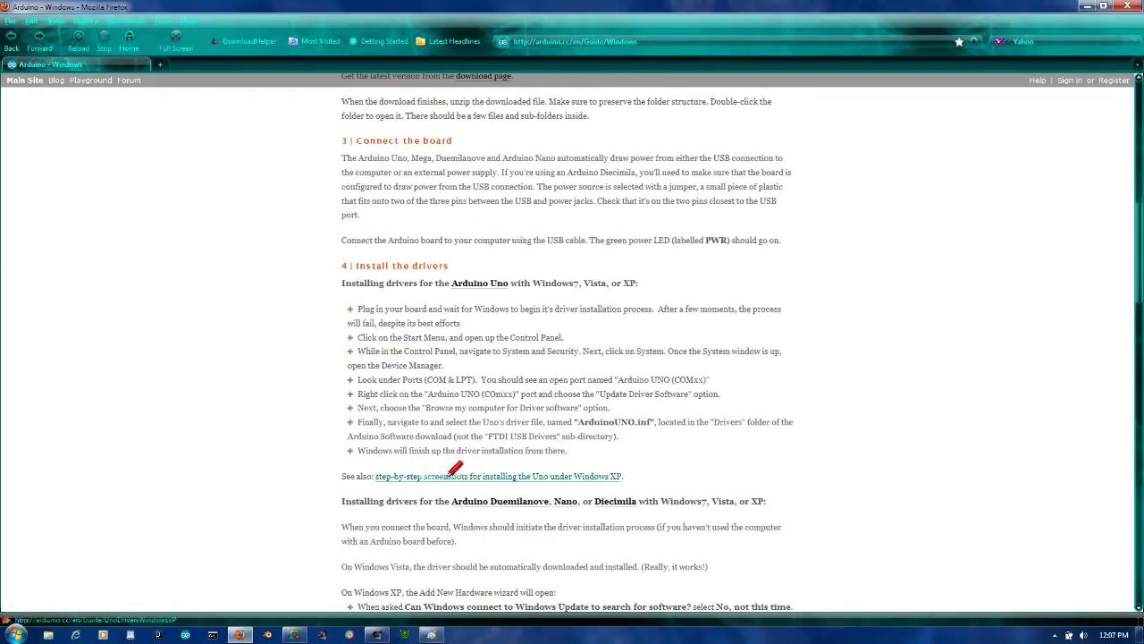
# - Open the step-by-step screenshots for installing the Uno under Windows XP, skim the wizard images, and return to the page's beginning
pyautogui.click(604, 476)
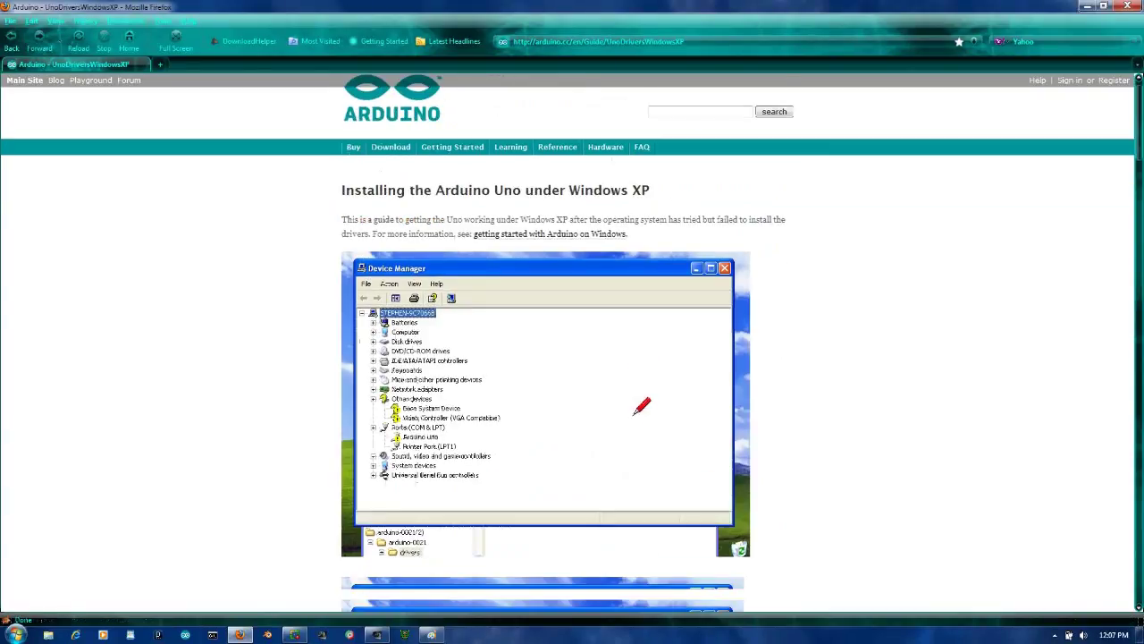
pyautogui.scroll(-15, 642, 406)
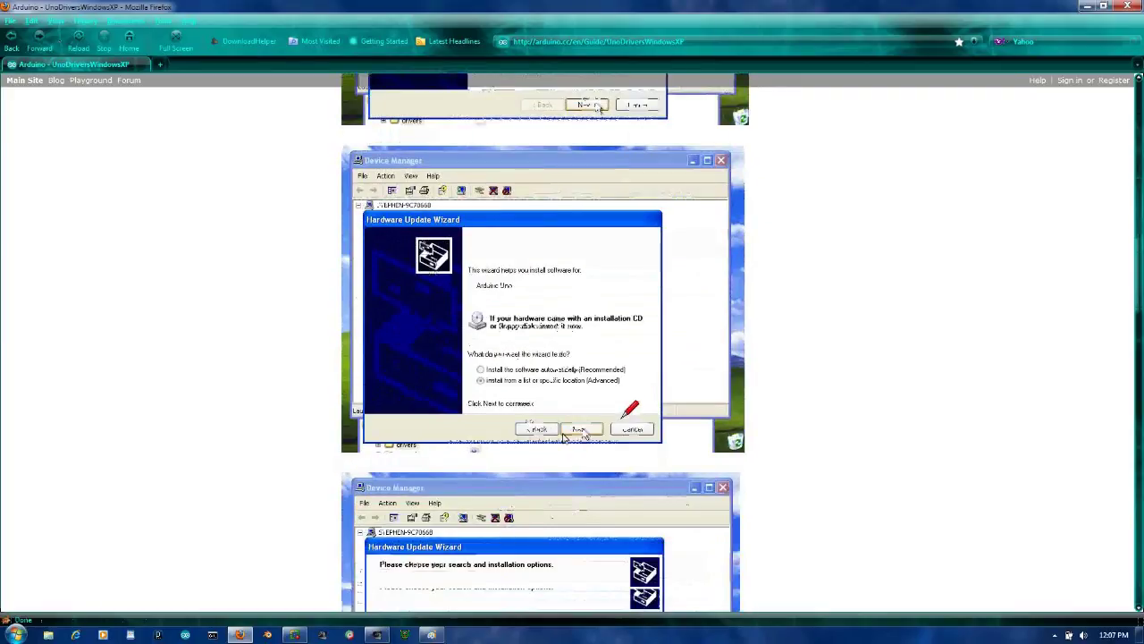
pyautogui.scroll(-12, 625, 416)
pyautogui.scroll(9, 626, 404)
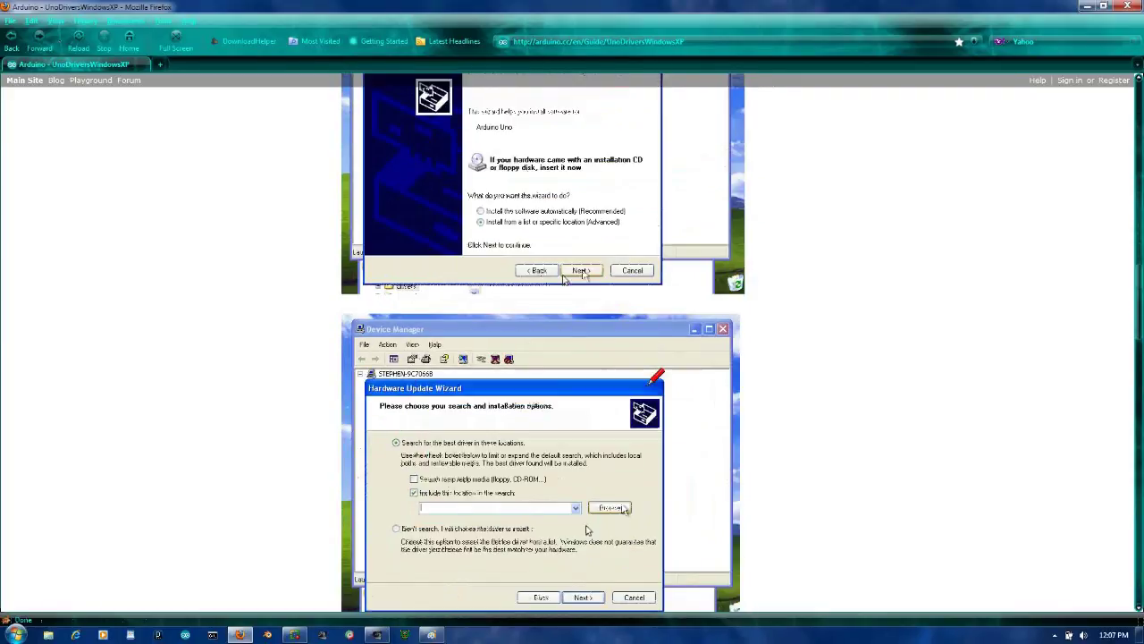
pyautogui.moveTo(1138, 271); pyautogui.dragTo(1137, 88)
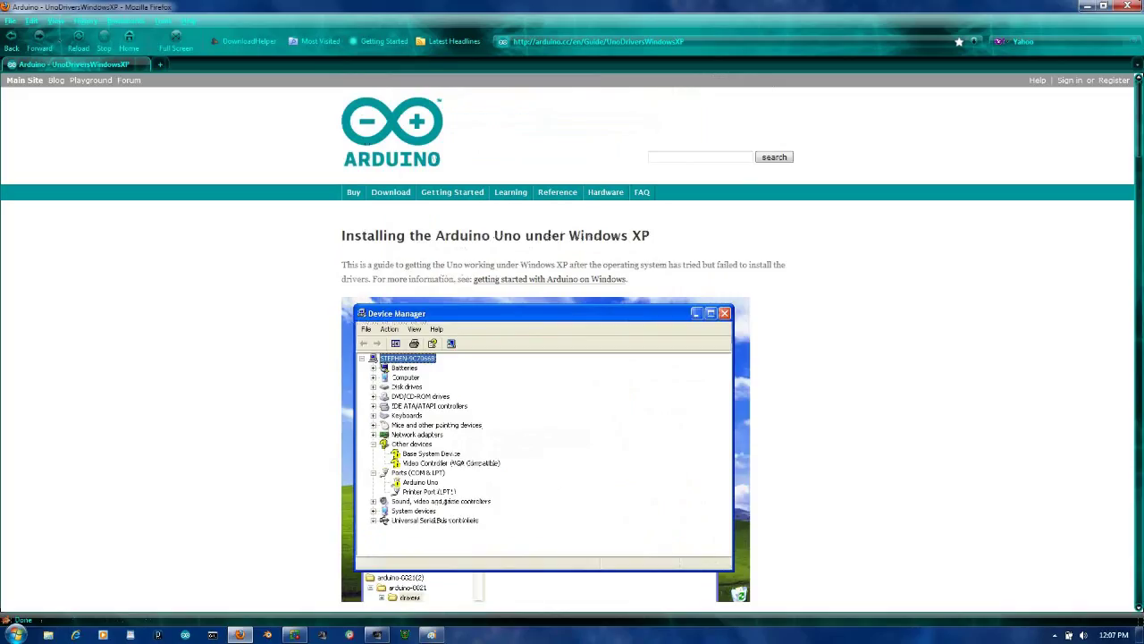